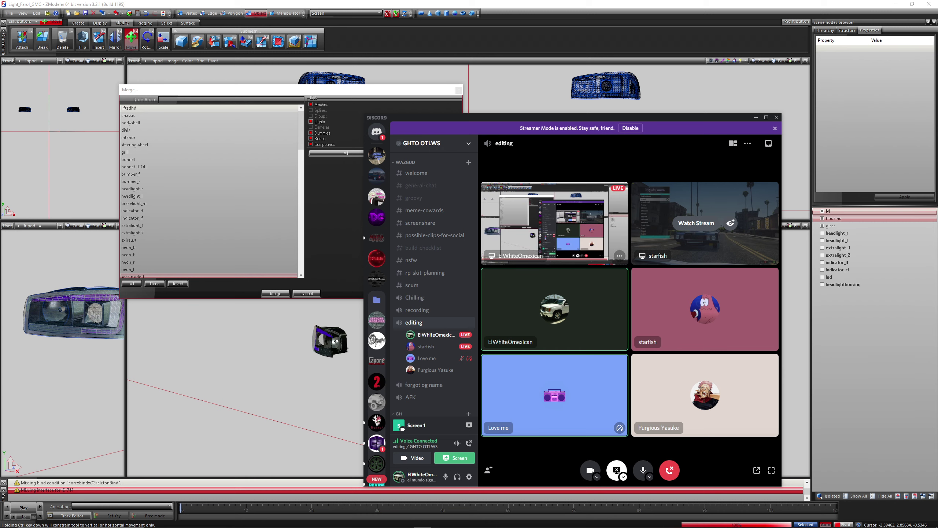
Merge the headlight, brakelight, indicator and extralight nodes, from headlight_r through extralight_2, into the scene.
left_click(756, 117)
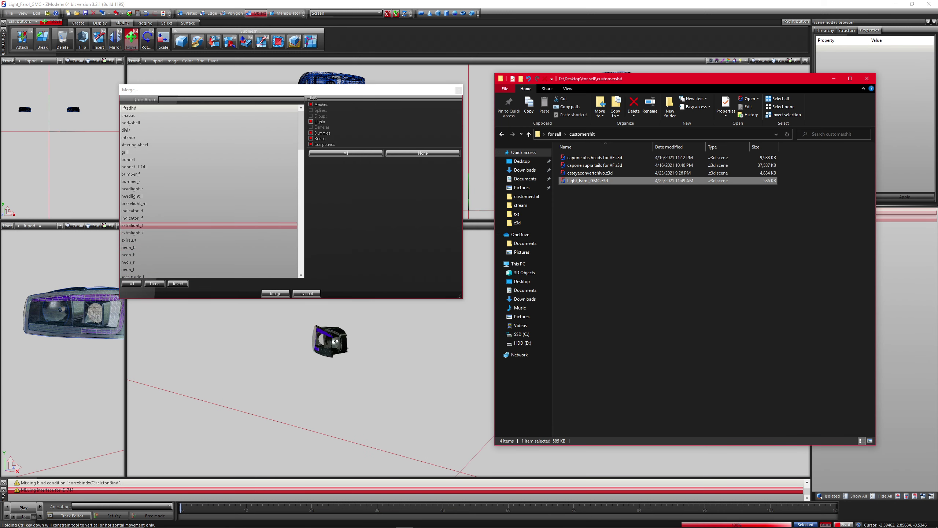
left_click(148, 232)
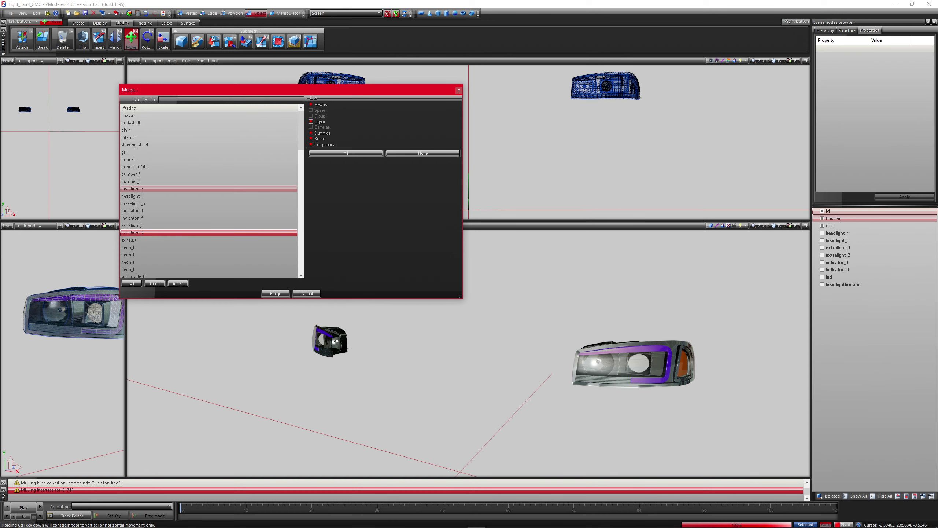
left_click(148, 189, "shift")
left_click(275, 293)
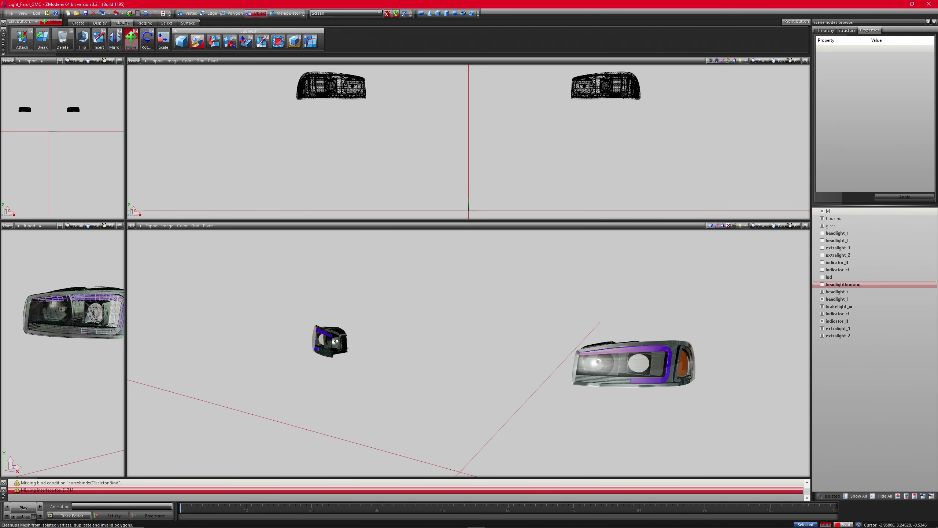
Open the material browser and select the projectors material.
left_click(129, 14)
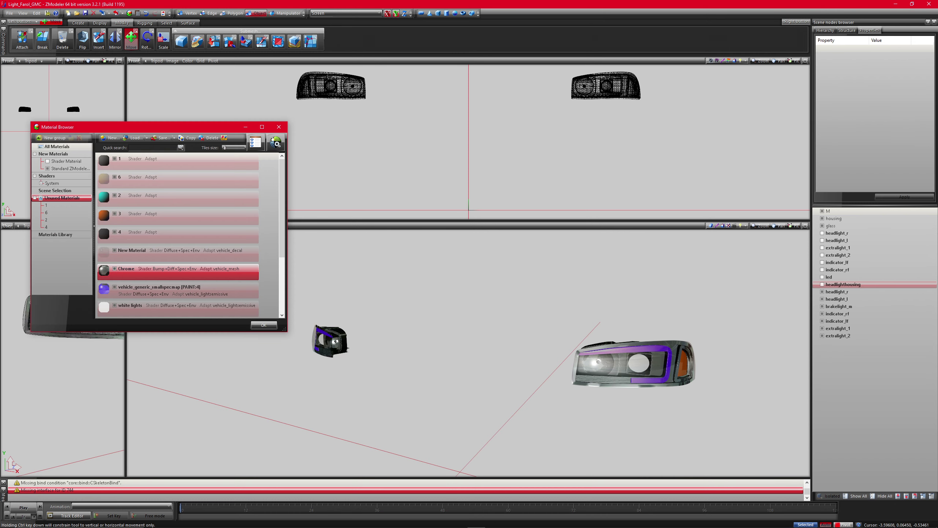
scroll(177, 275, "down", 2)
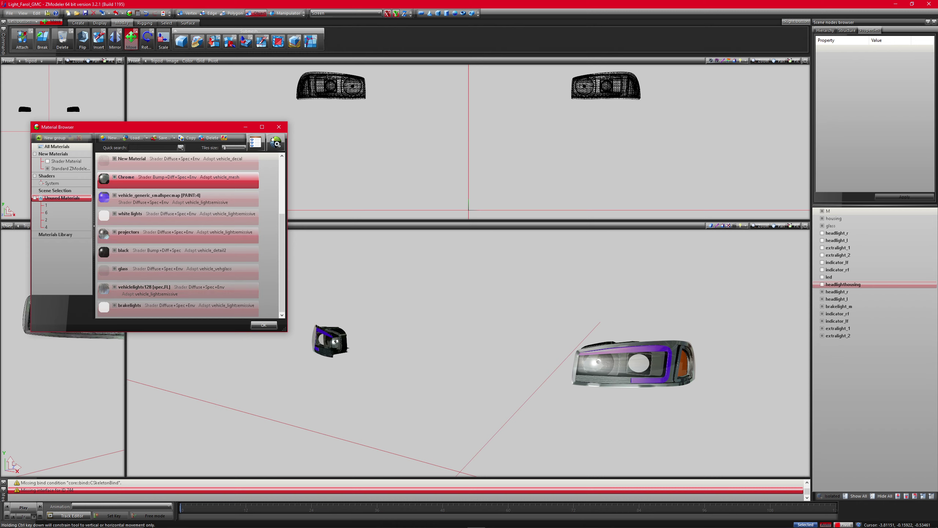
left_click(177, 236)
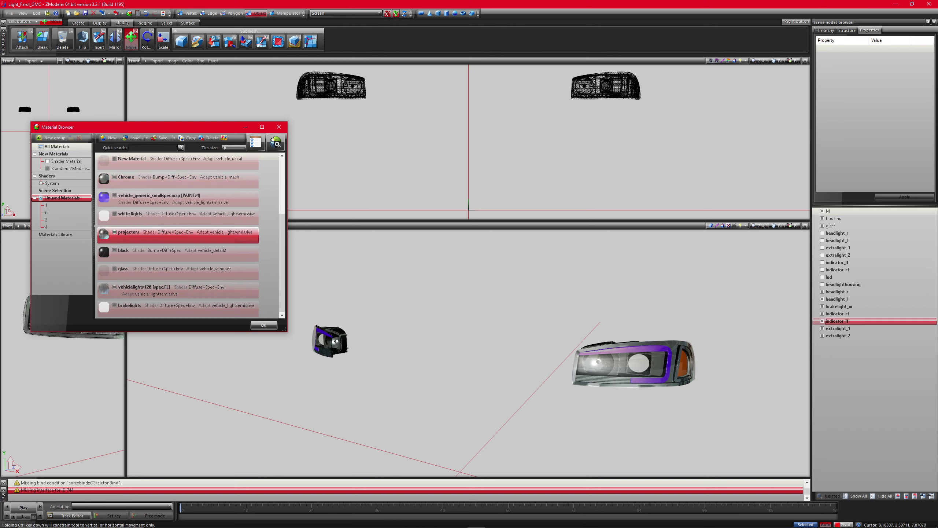
Hide all scene nodes and isolate the M mesh.
left_click(882, 496)
key("Up")
key("Up")
key("Up")
key("Up")
key("Up")
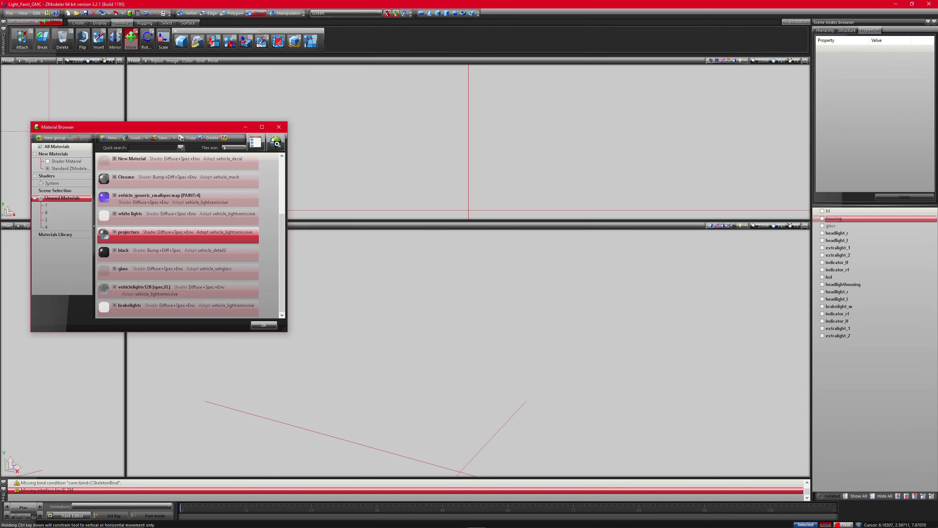
key("Down")
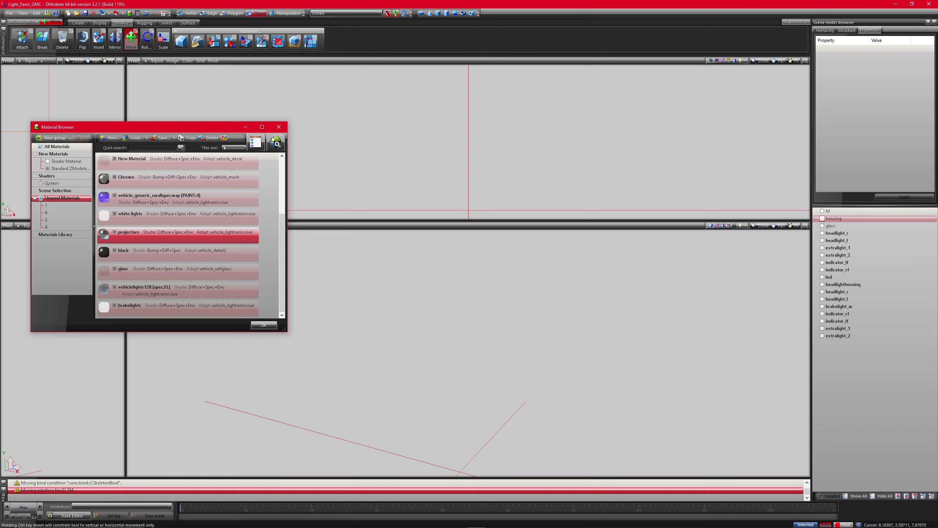
key("Up")
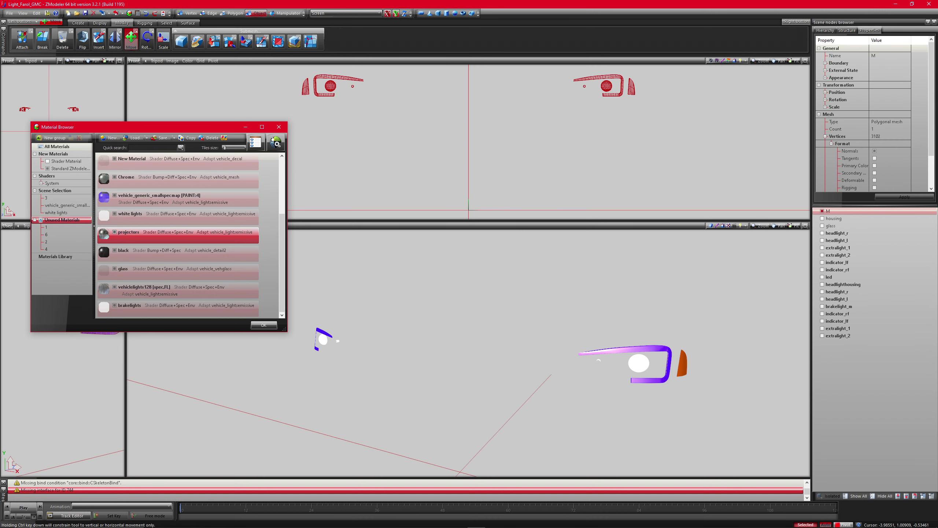
Replace the white lights material on the M mesh with projectors, close the material browser and deselect the mesh.
left_click_drag(128, 233, 66, 210)
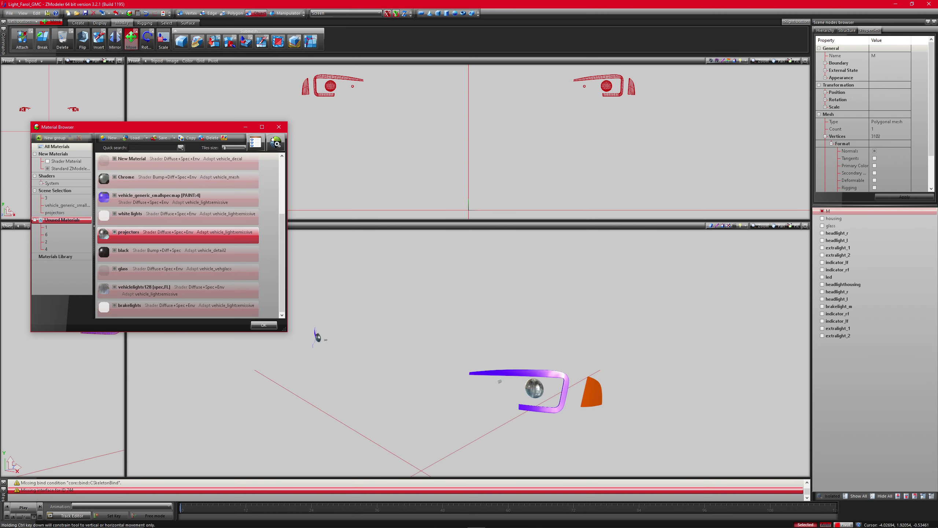
left_click(263, 325)
key("space")
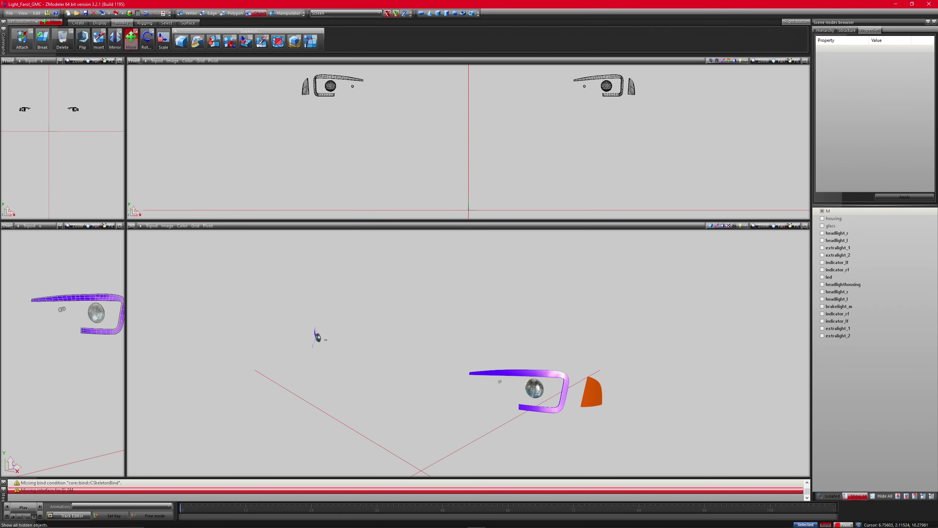
Unhide all scene nodes and inspect the headlight's projector lens up close.
left_click(856, 495)
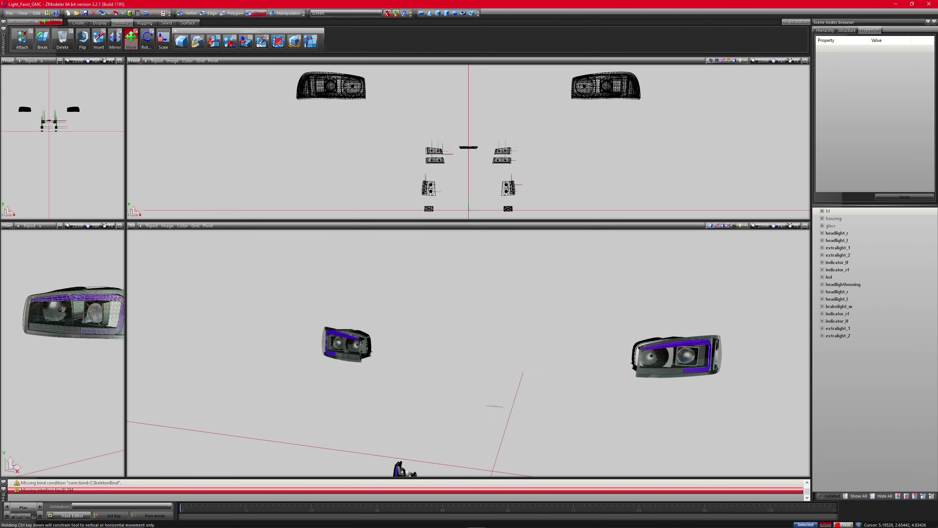
middle_click_drag(532, 373, 456, 366)
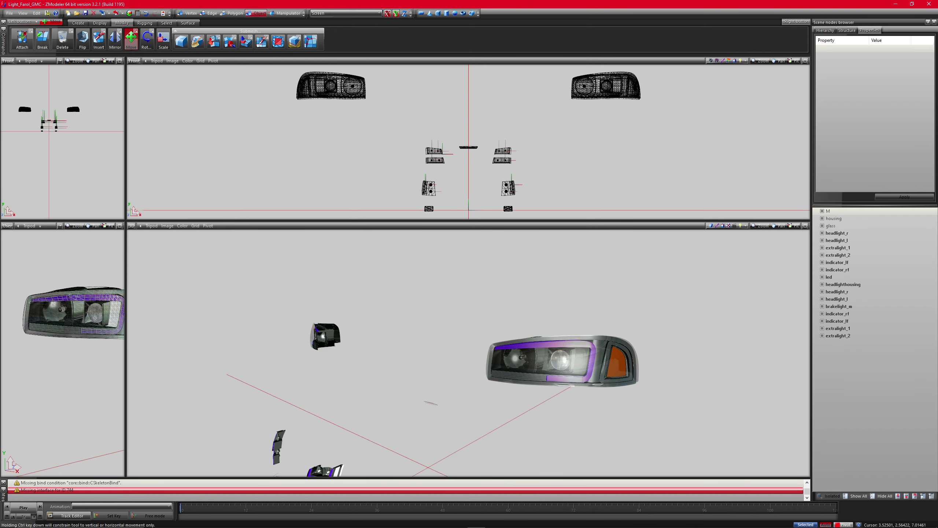
scroll(551, 362, "up", 4)
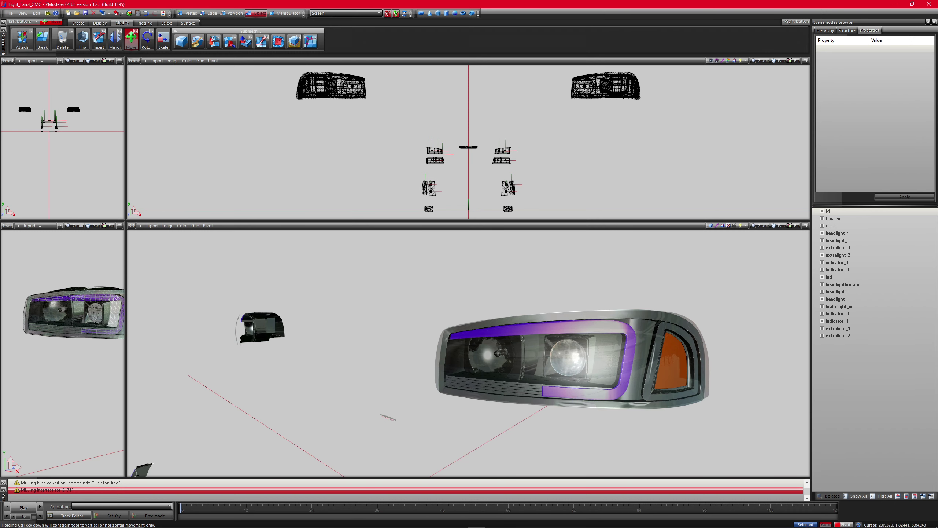
middle_click_drag(551, 362, 592, 357)
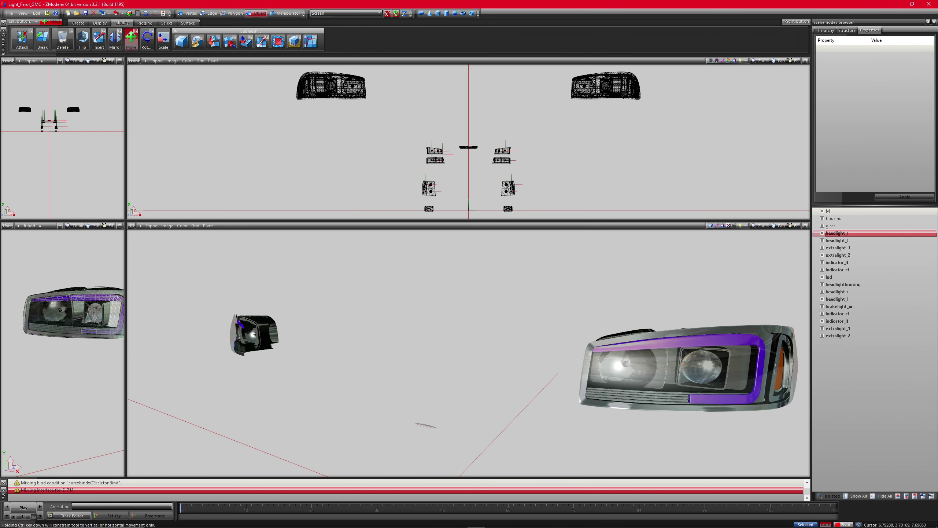
Delete all nodes from the first headlight_r through the last extralight_2, keeping only M, housing and glass.
left_click(837, 232)
left_click(838, 335, "shift")
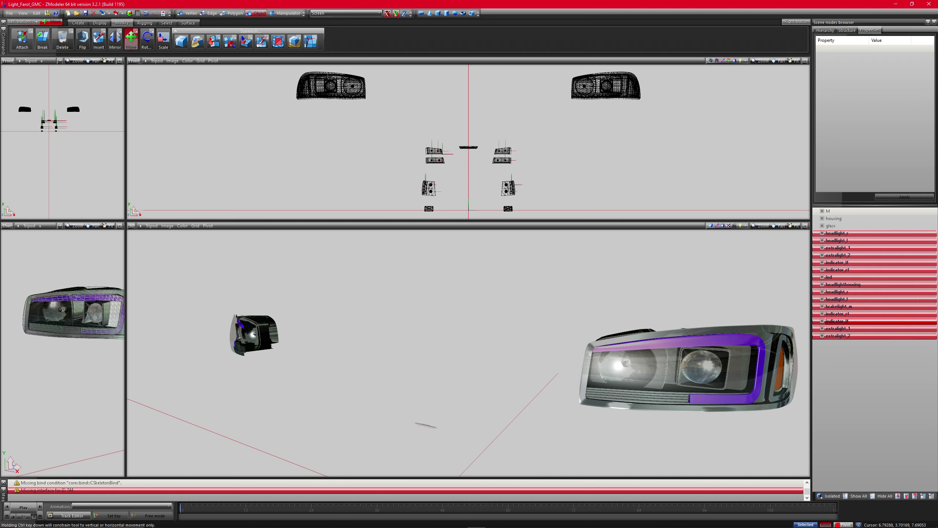
right_click(853, 321)
mouse_move(881, 335)
left_click(914, 343)
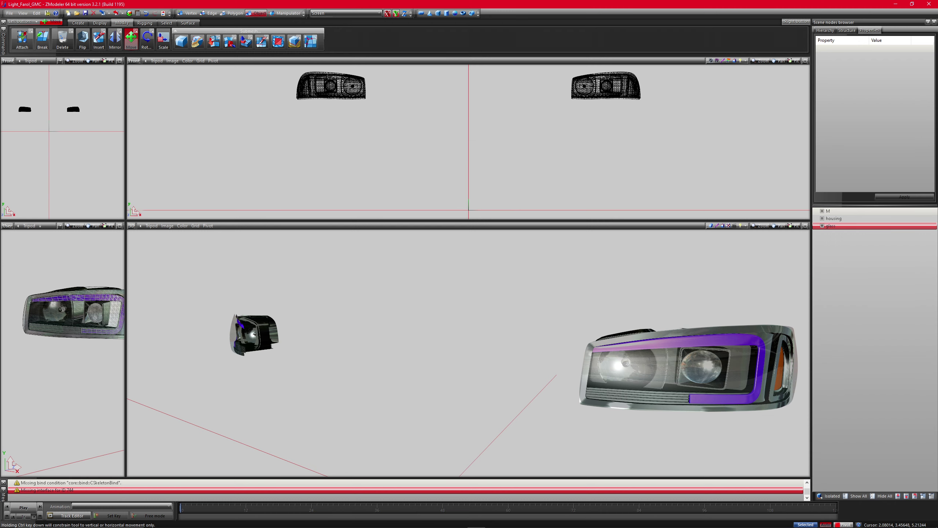
middle_click_drag(495, 351, 444, 350)
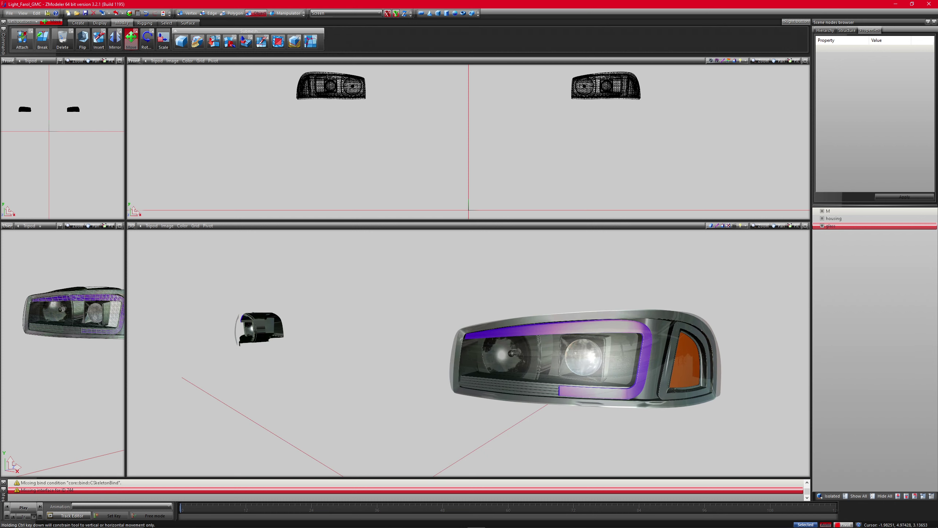
Delete the unused materials 6, 2 and 4 from the material browser.
left_click(129, 14)
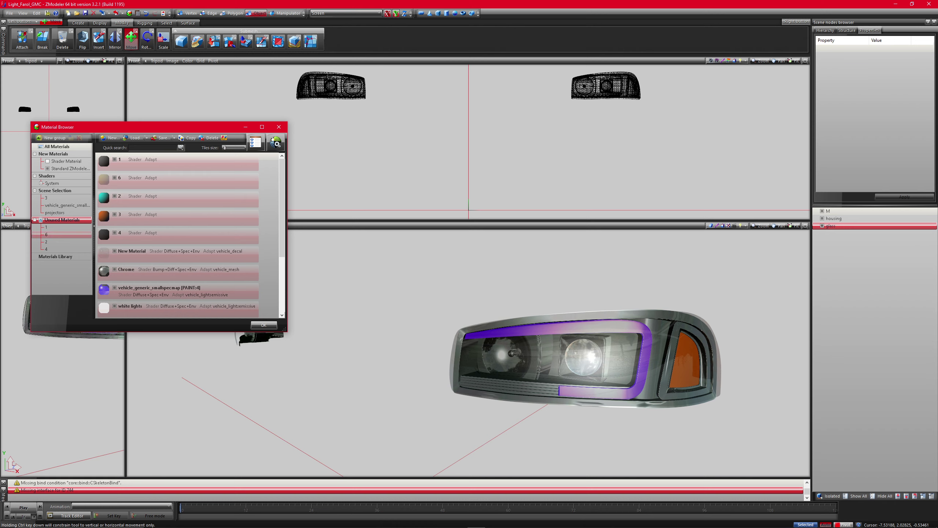
left_click(46, 235)
left_click(54, 213)
left_click(61, 220)
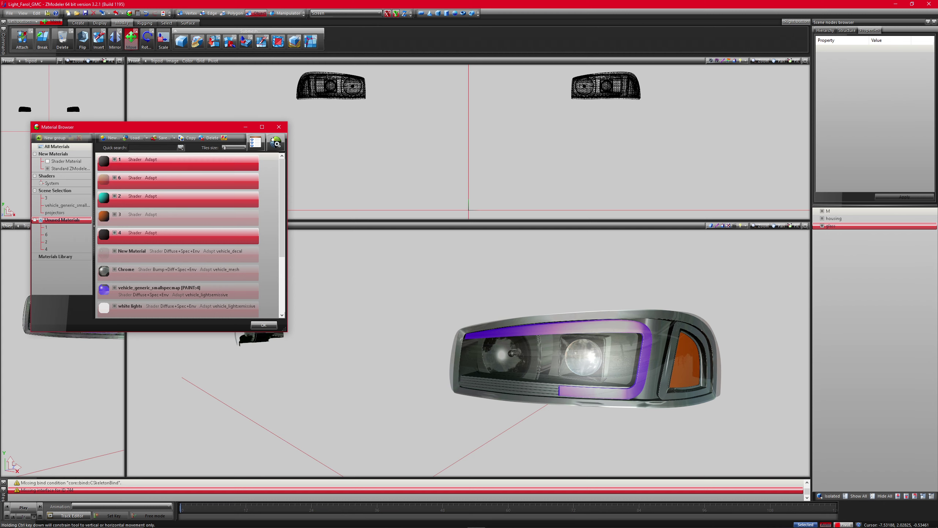
key("Delete")
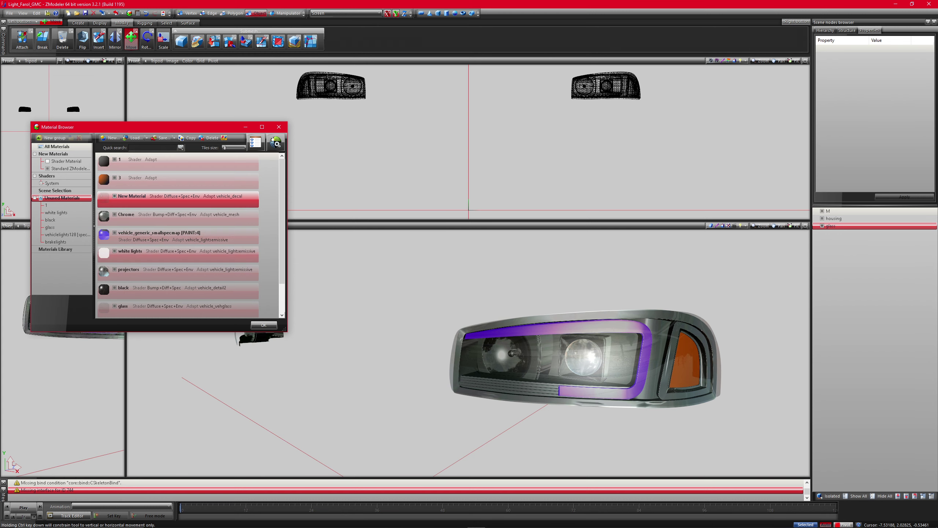
Examine the unused materials, including the properties and detail texture of vehiclelights128 [spec,FL].
scroll(178, 274, "down", 2)
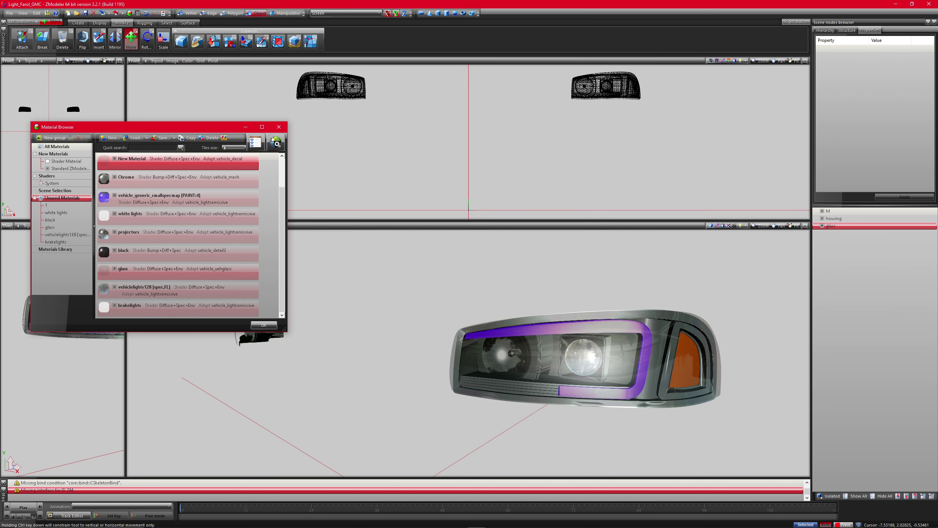
left_click(178, 272)
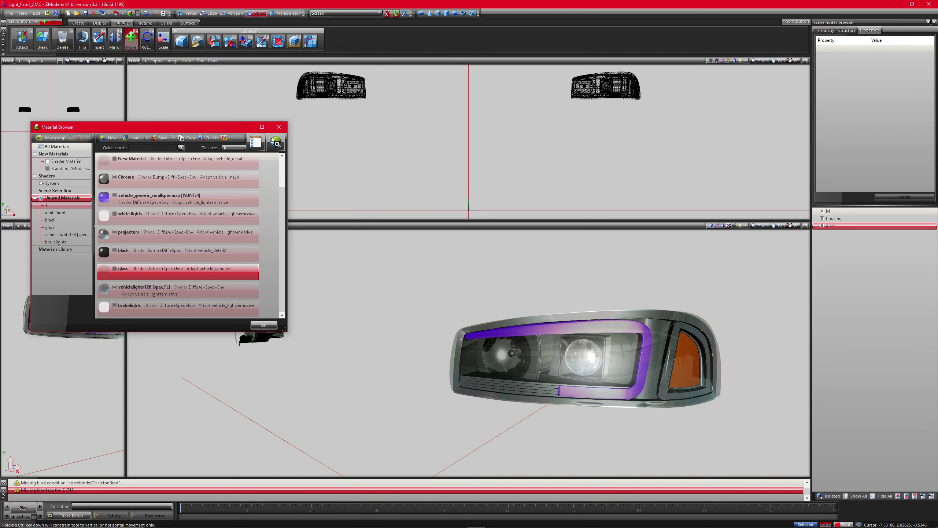
left_click(67, 235)
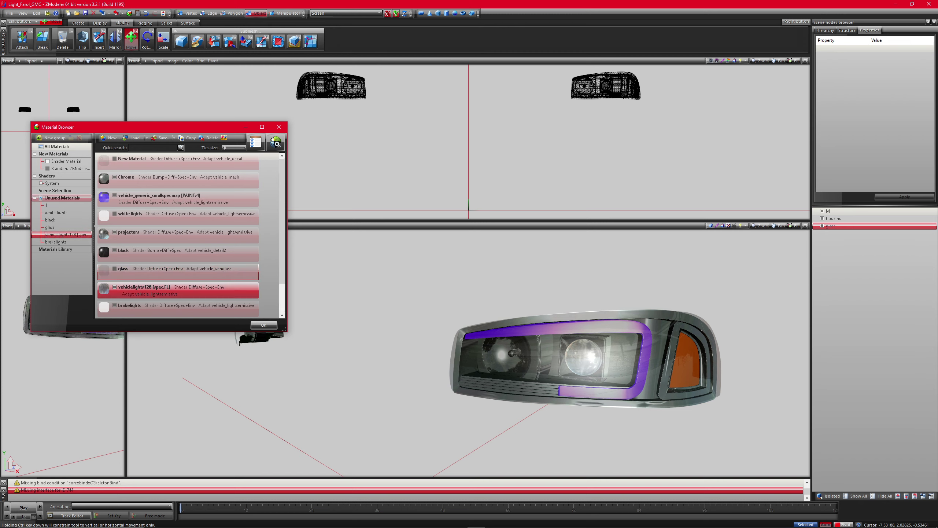
left_click(62, 198)
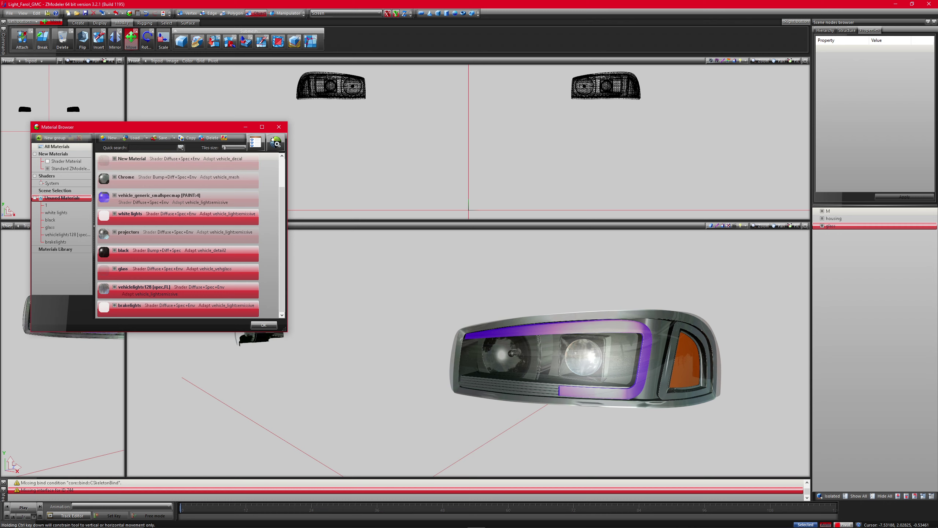
left_click(179, 291)
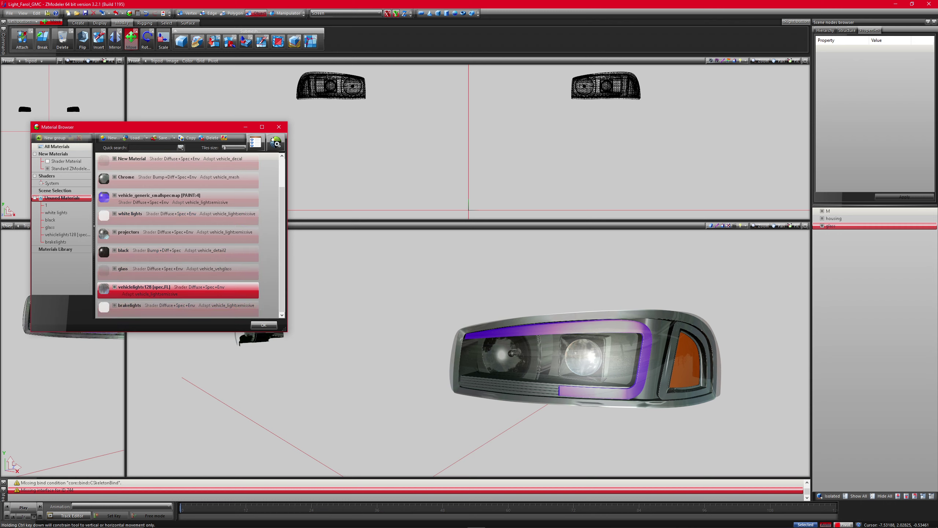
left_click(255, 142)
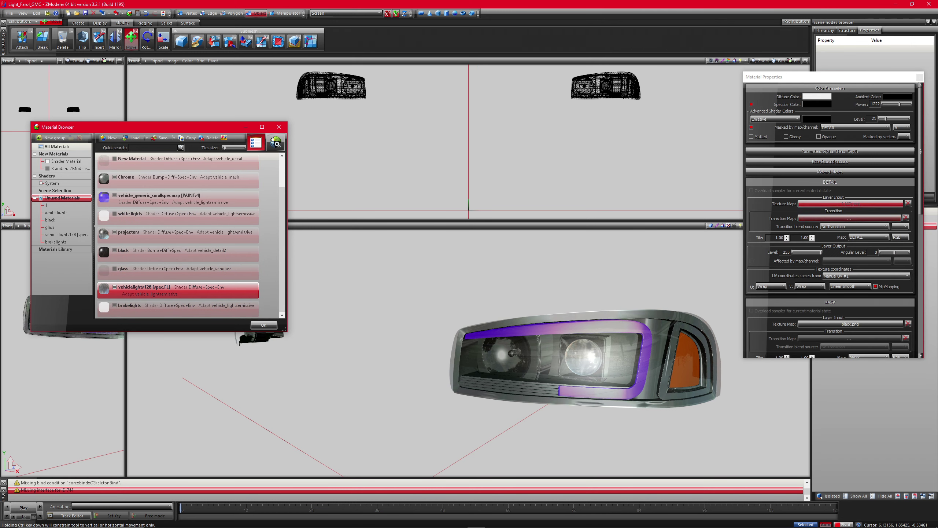
left_click(851, 204)
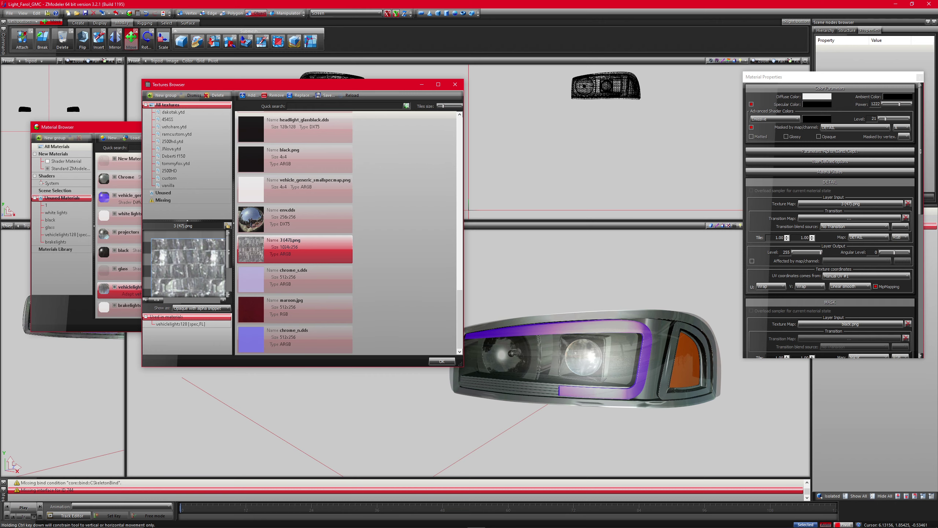
left_click(442, 361)
Delete the unused materials white lights, black, glass, vehiclelights128 and brakelights, and close the material properties.
left_click(56, 213)
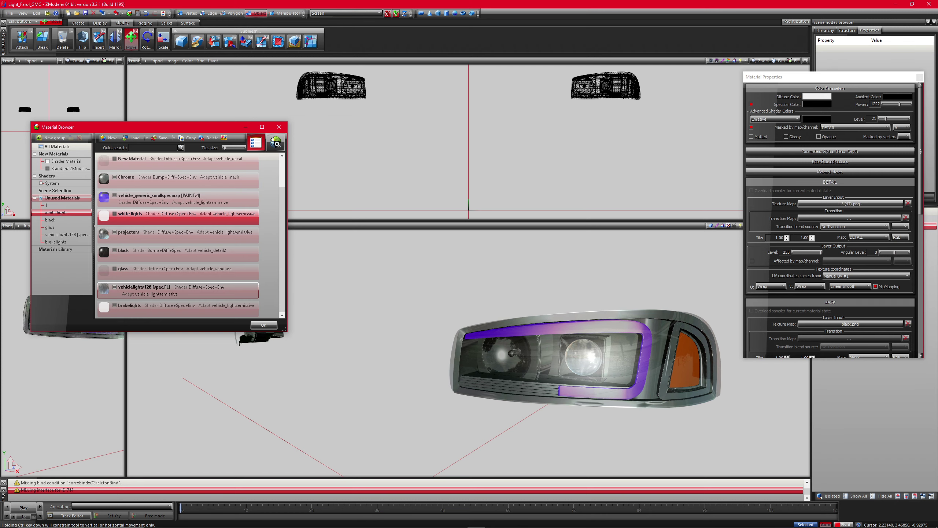
left_click(62, 198)
left_click(209, 138)
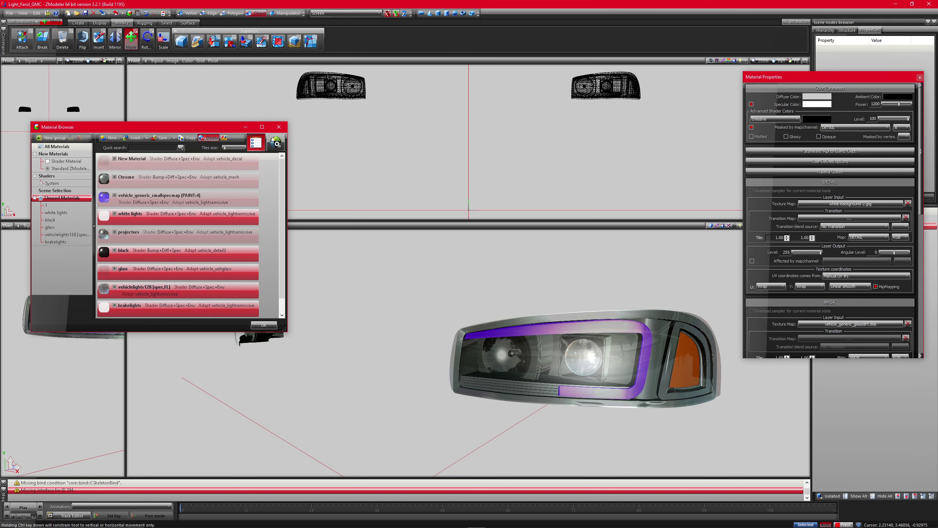
left_click(210, 137)
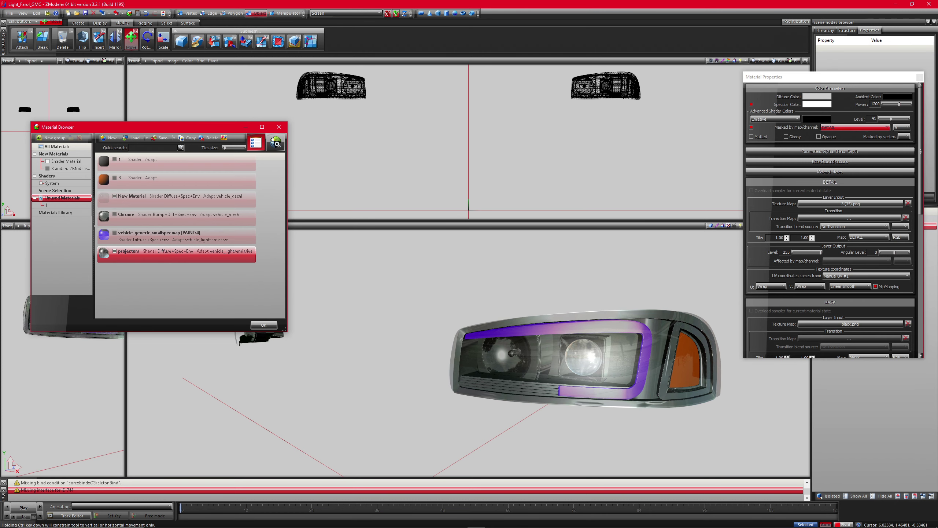
left_click(920, 78)
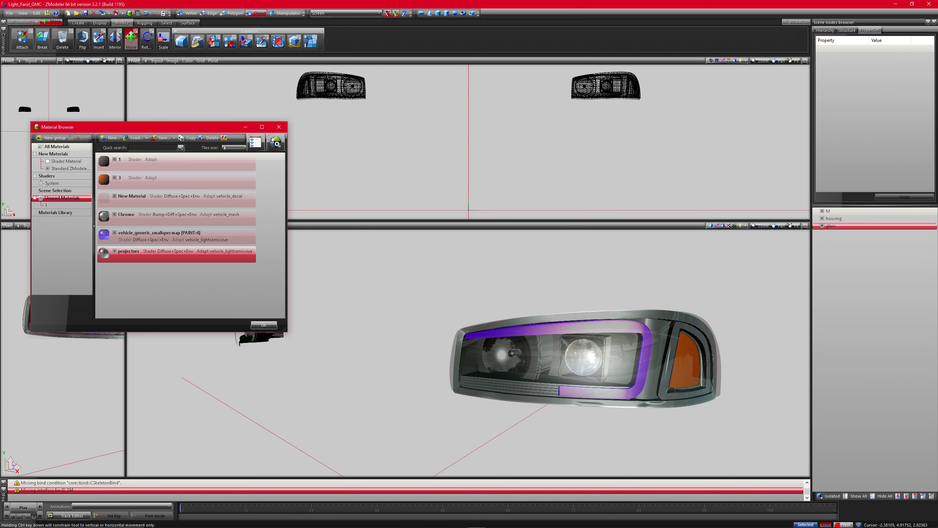
middle_click_drag(584, 355, 535, 351)
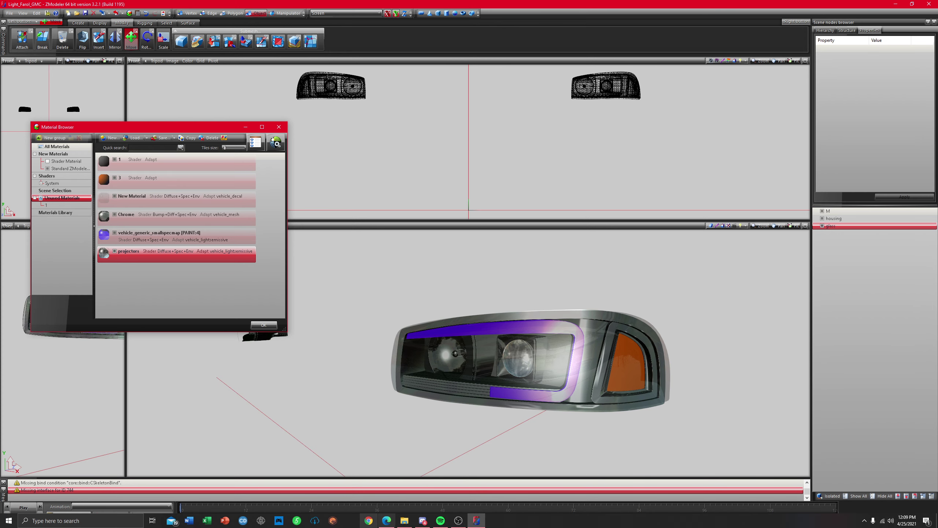
left_click(386, 521)
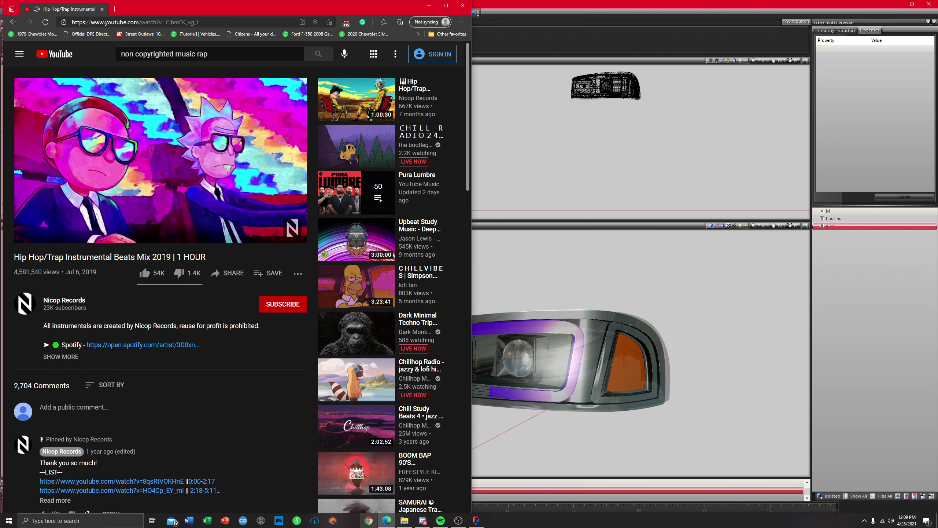
left_click(386, 520)
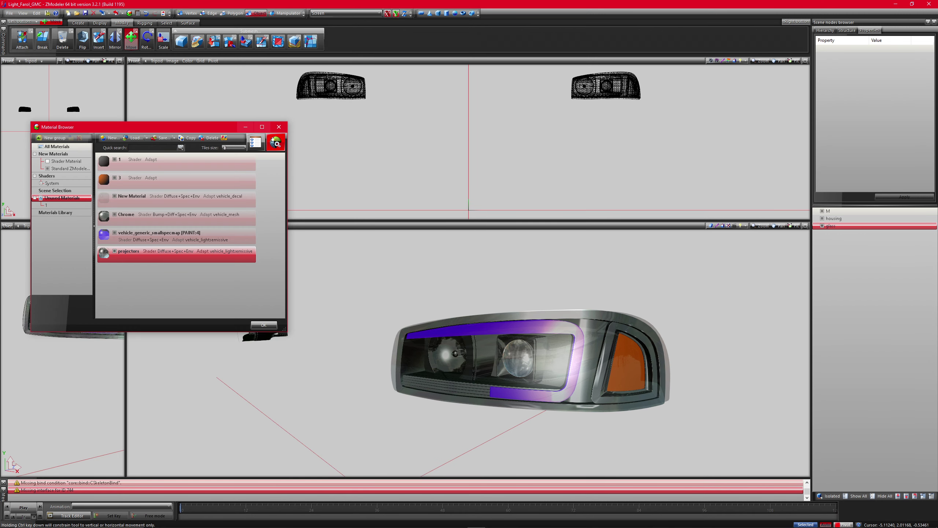
Merge the indicator_rf and indicator_lf nodes from ford_exp lightning.z3d into the headlight scene.
left_click(246, 127)
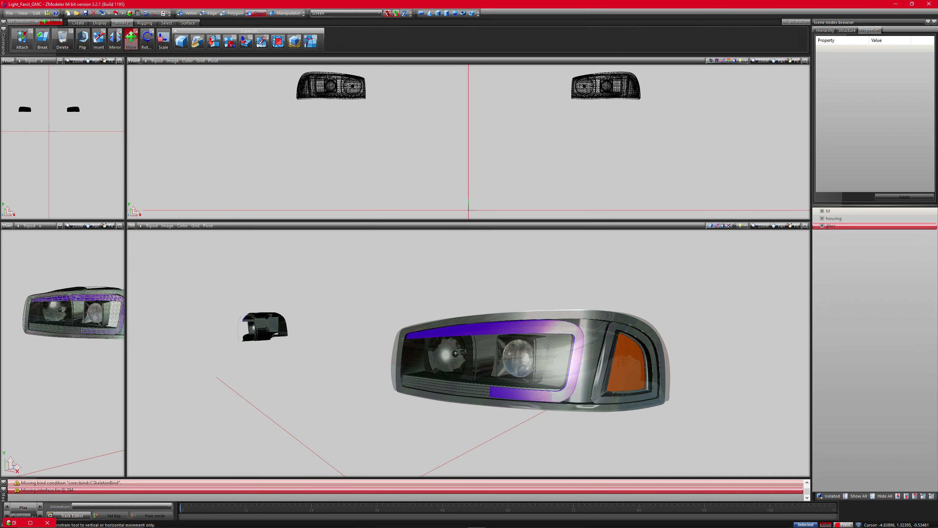
left_click(9, 13)
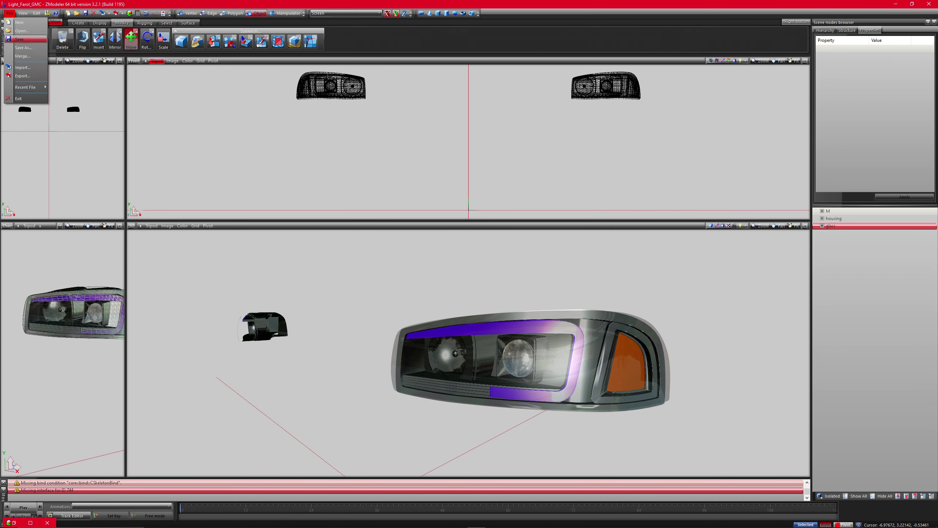
left_click(22, 56)
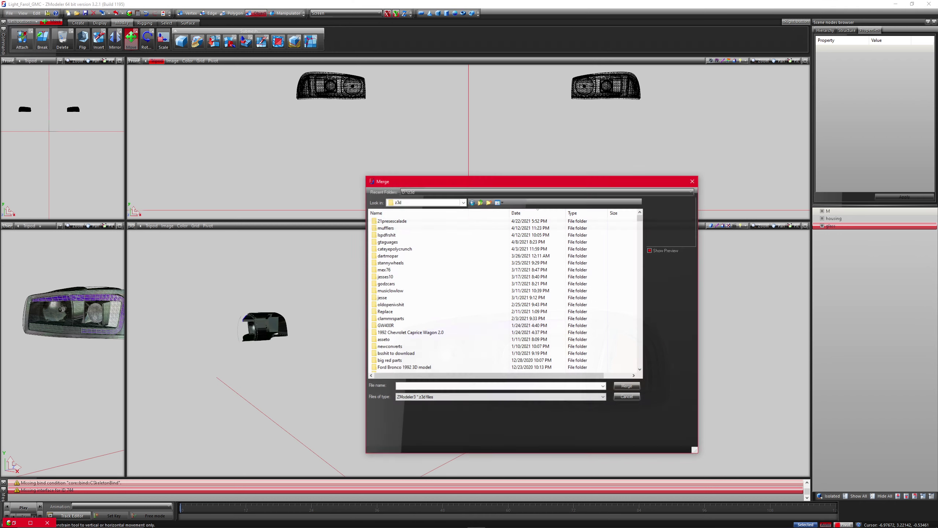
scroll(438, 278, "down", 10)
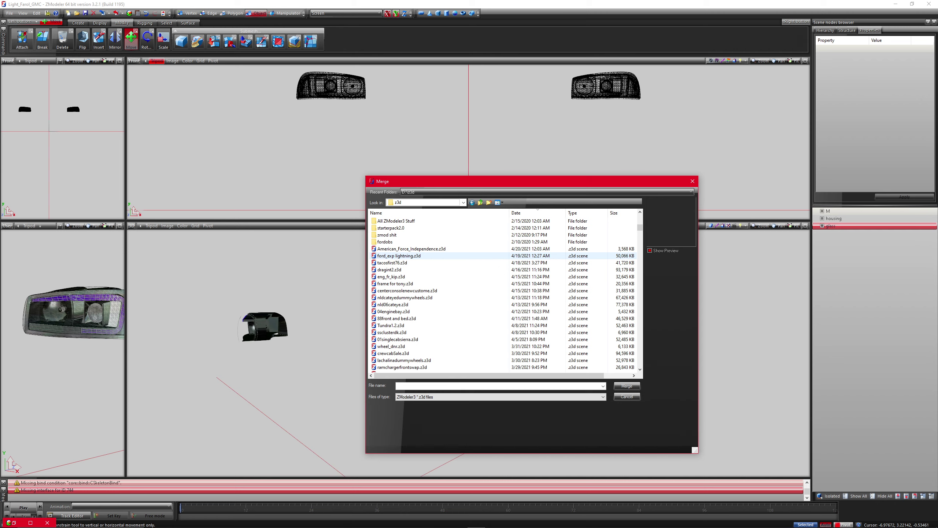
double_click(424, 256)
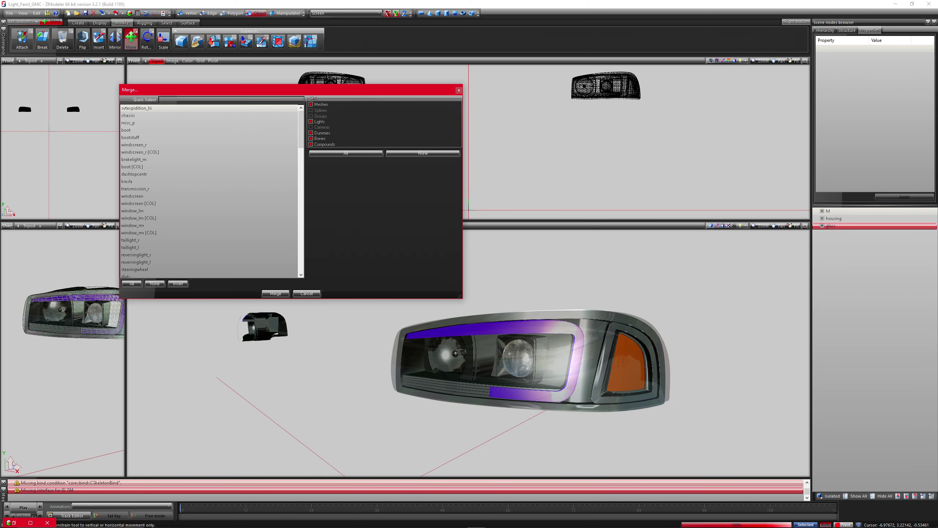
scroll(208, 204, "down", 14)
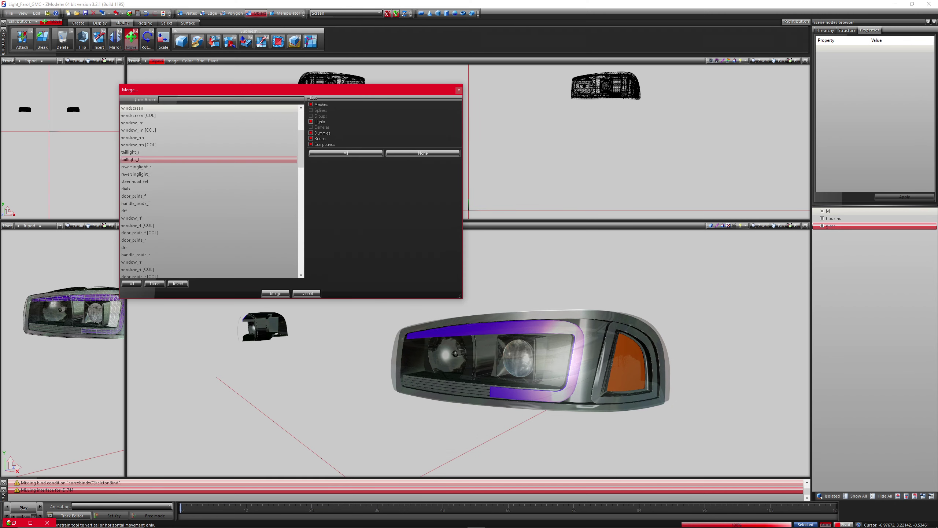
scroll(208, 192, "down", 2)
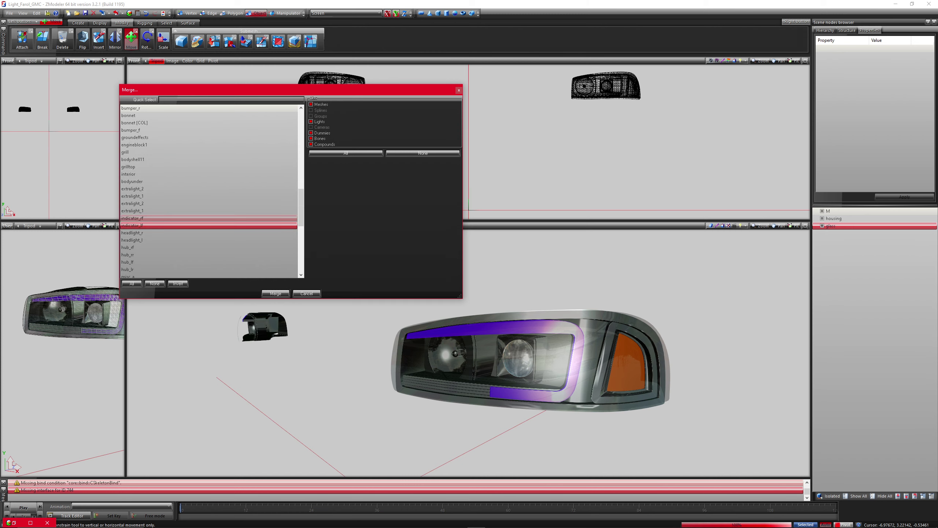
left_click(209, 218, "ctrl")
left_click(276, 293)
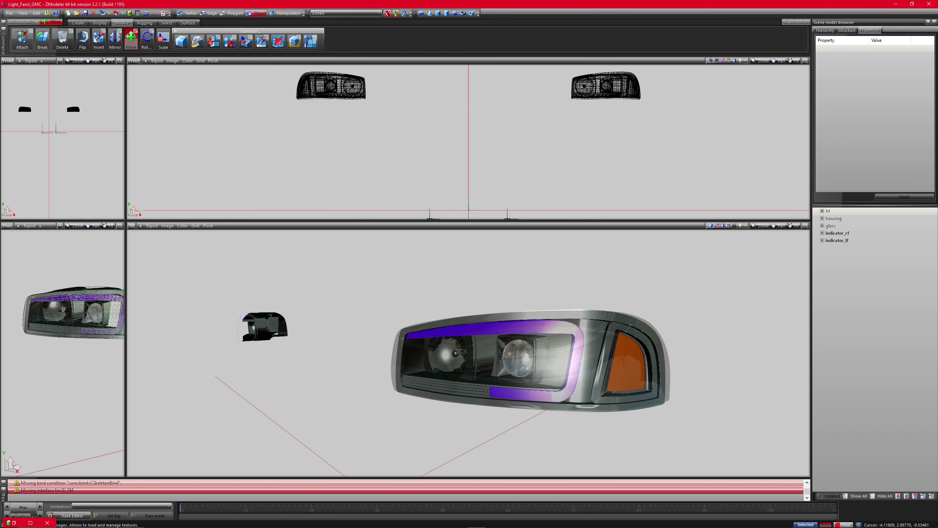
Show only the M mesh, select it and replace its orange material 3 with the indicators material.
left_click(129, 13)
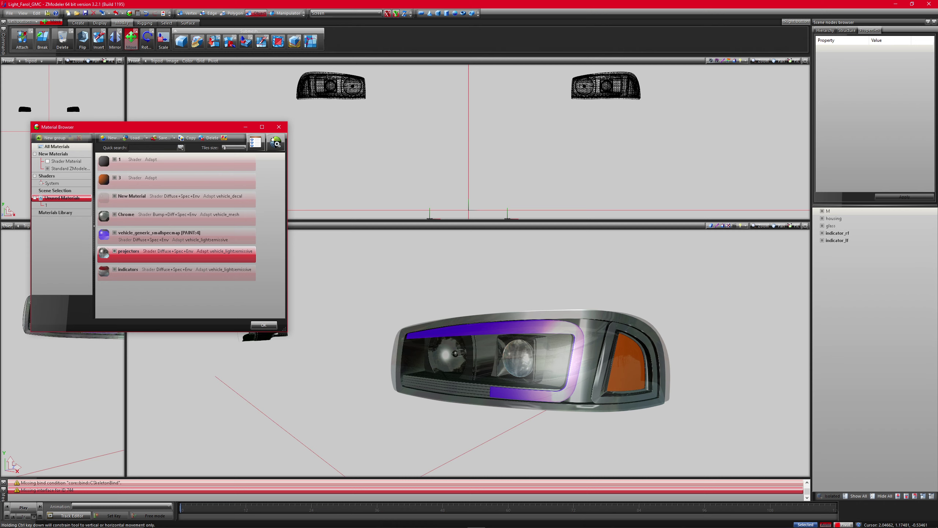
left_click(883, 496)
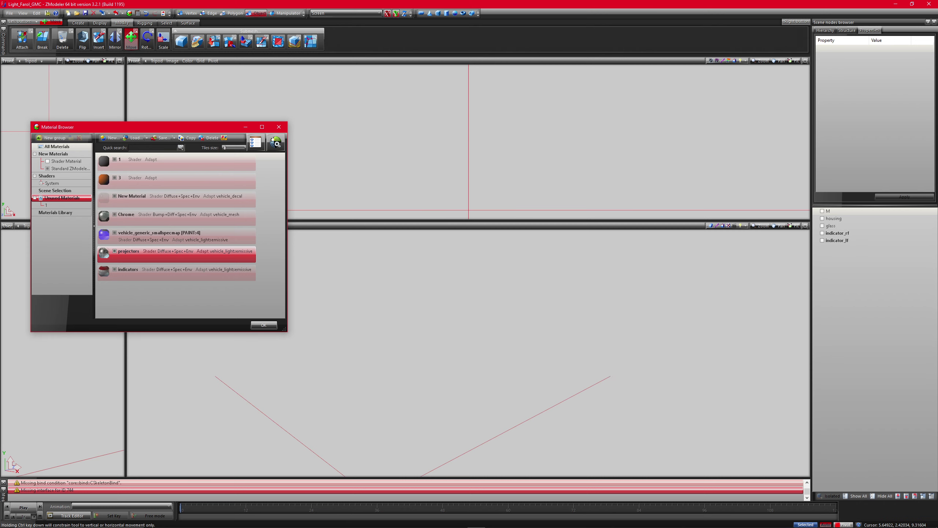
left_click(822, 212)
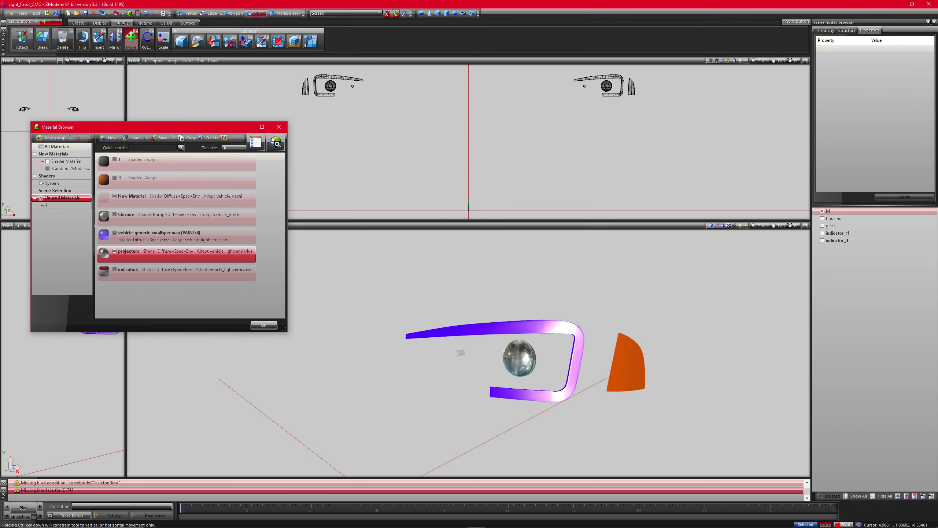
key("ctrl+a")
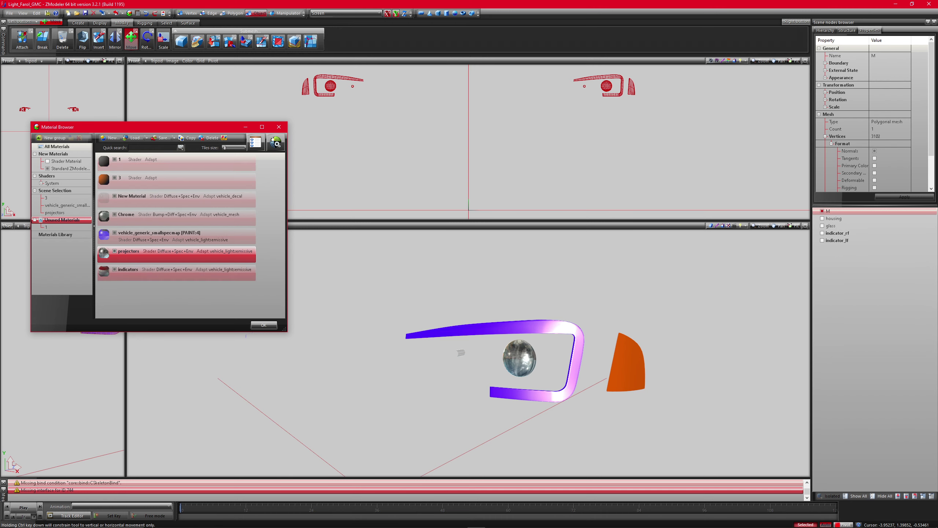
left_click_drag(111, 274, 49, 198)
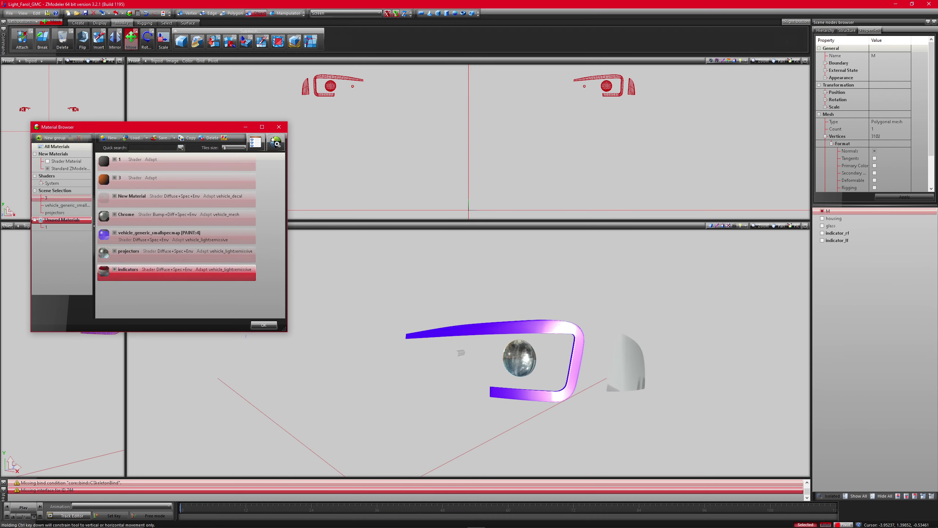
left_click(279, 127)
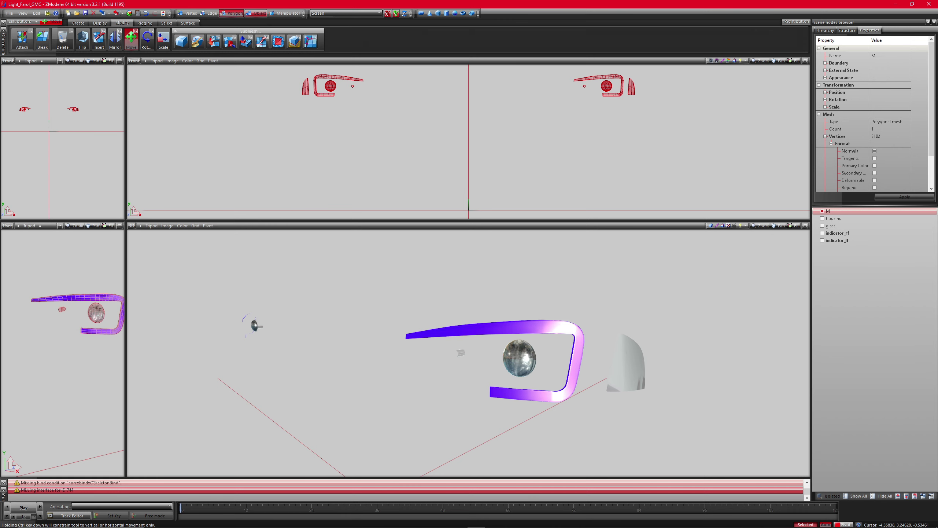
Select the turn-signal polygons on both sides of the M mesh and generate new UV mapping for them.
left_click(232, 13)
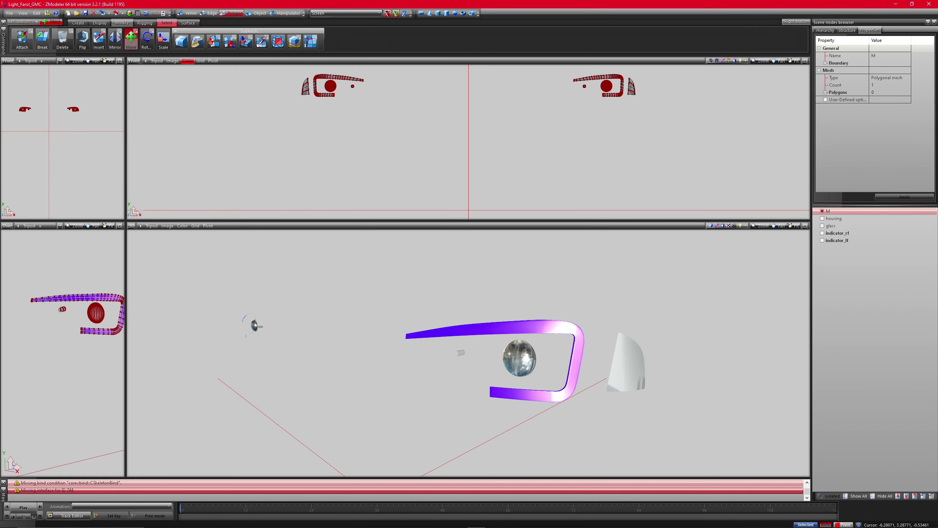
left_click(166, 23)
key("shift+e")
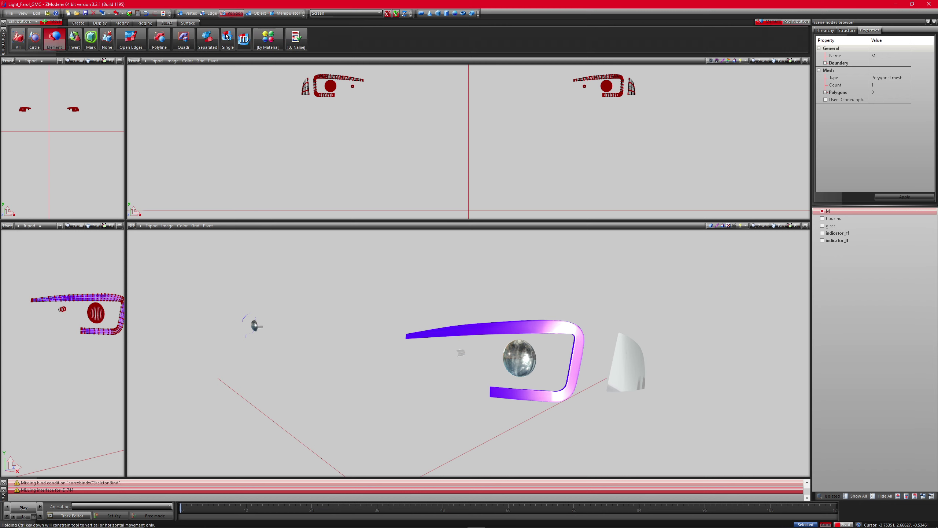
right_click(304, 91)
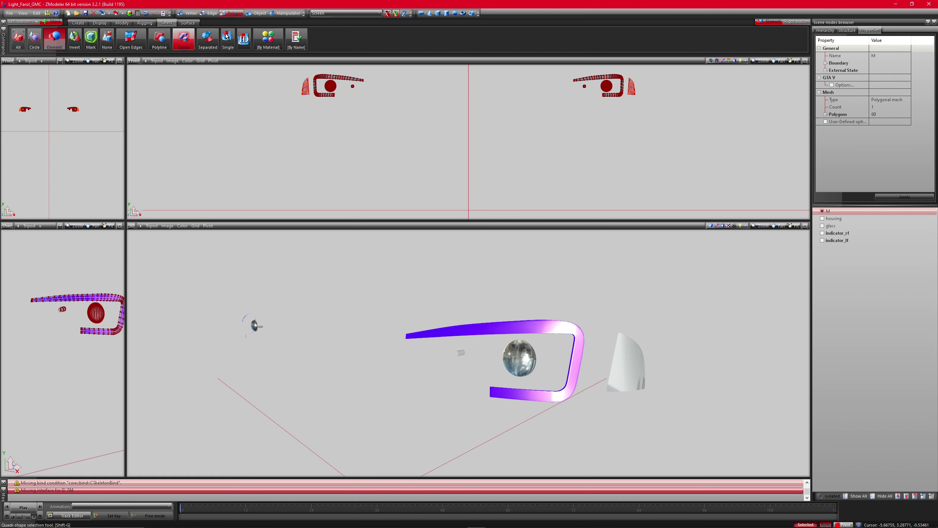
left_click(131, 39)
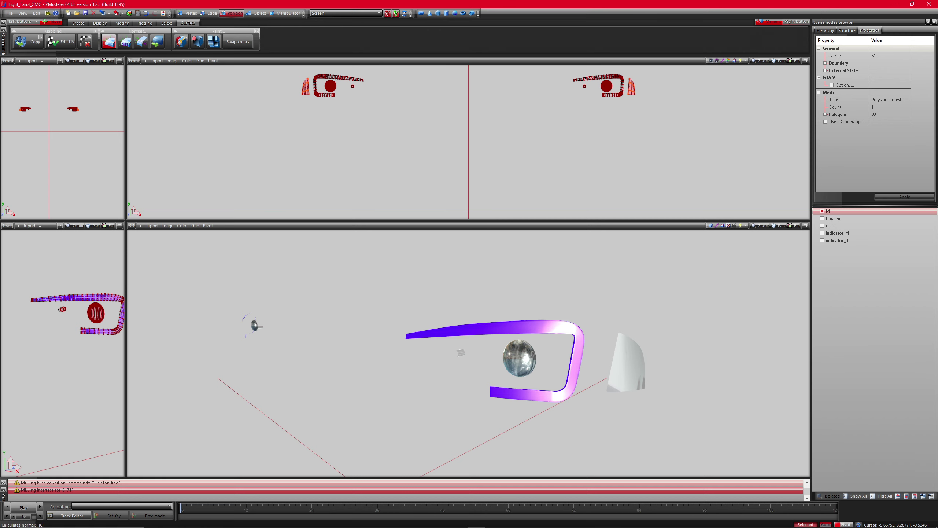
left_click(60, 42)
left_click(303, 87)
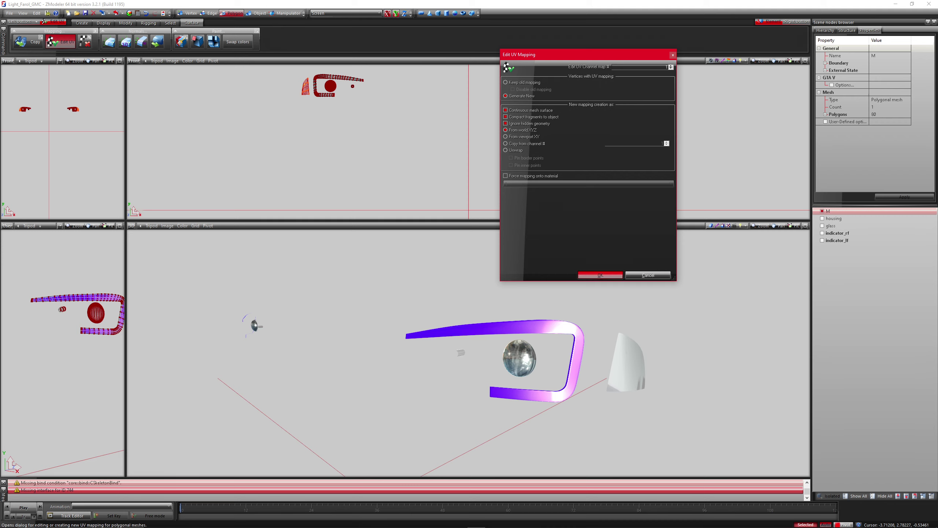
left_click(600, 275)
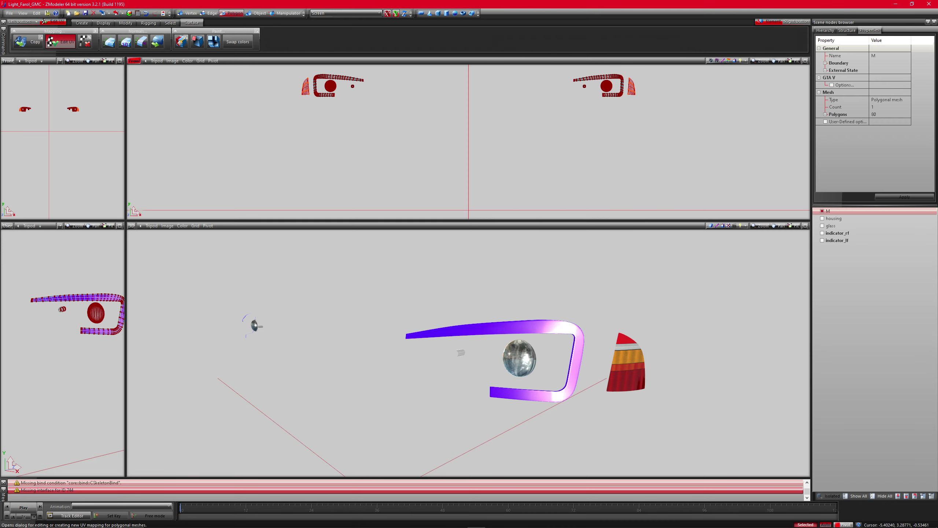
Switch the upper front view to the UV Mapper with the indicators texture as its background.
left_click(134, 61)
left_click(149, 145)
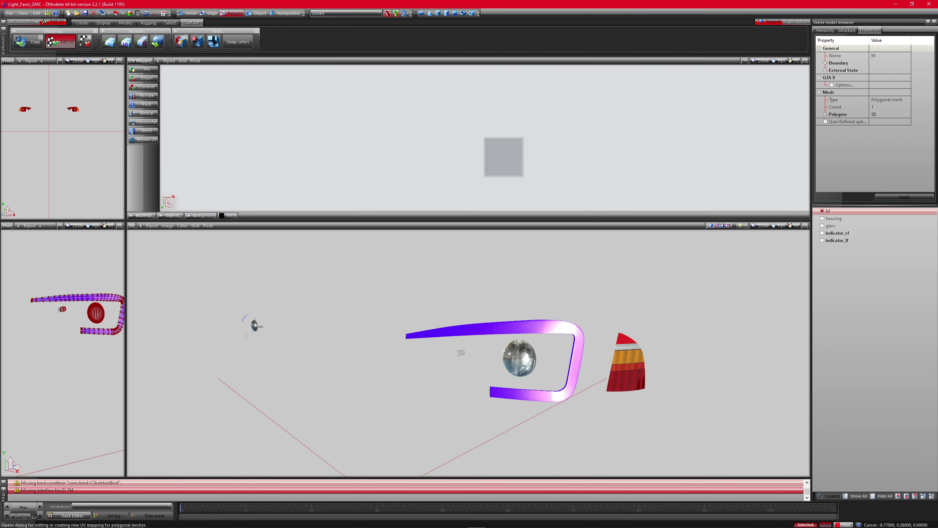
left_click(143, 216)
left_click(153, 143)
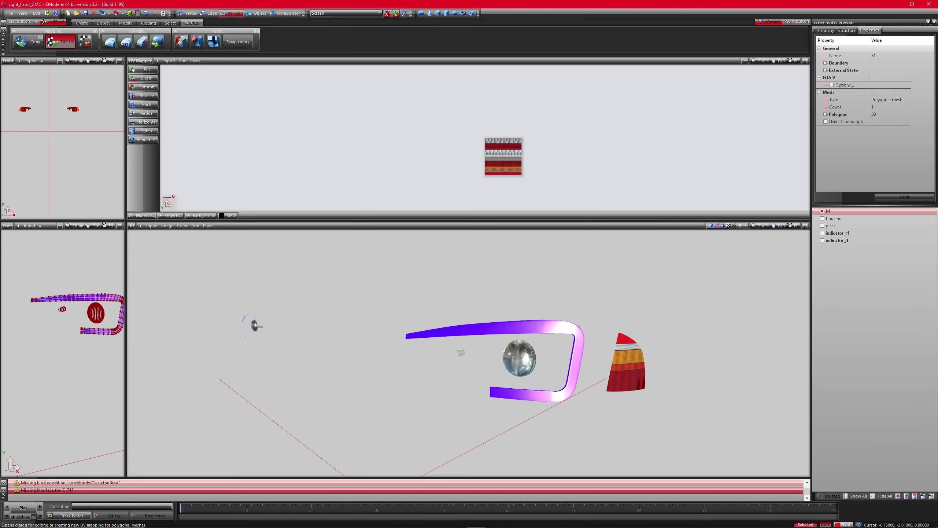
At object level, move the turn-signal UVs over the lower stripes of the indicators texture.
left_click(255, 13)
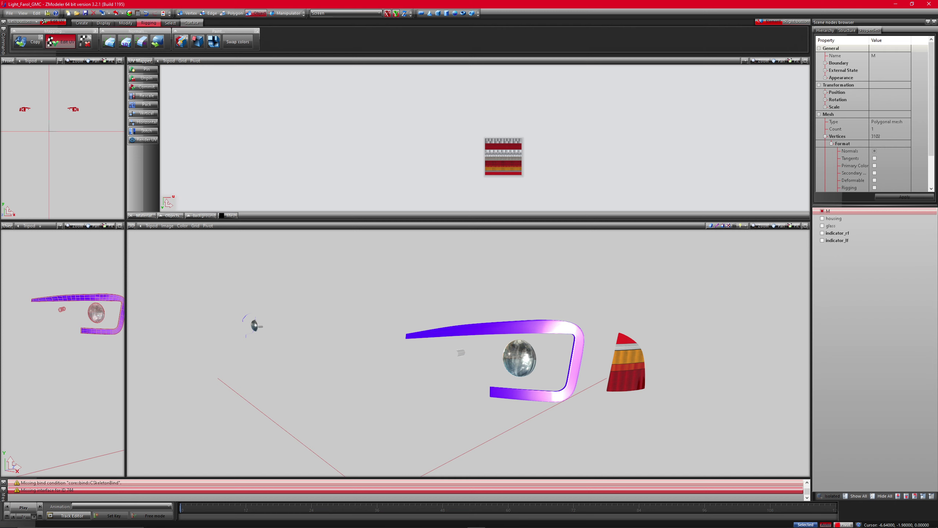
left_click(126, 23)
left_click(131, 39)
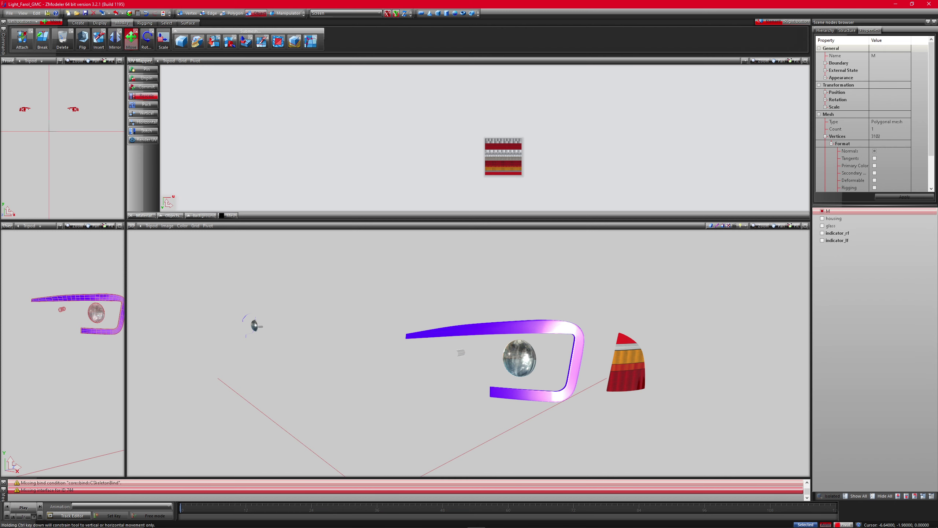
left_click(144, 96)
scroll(366, 123, "down", 4)
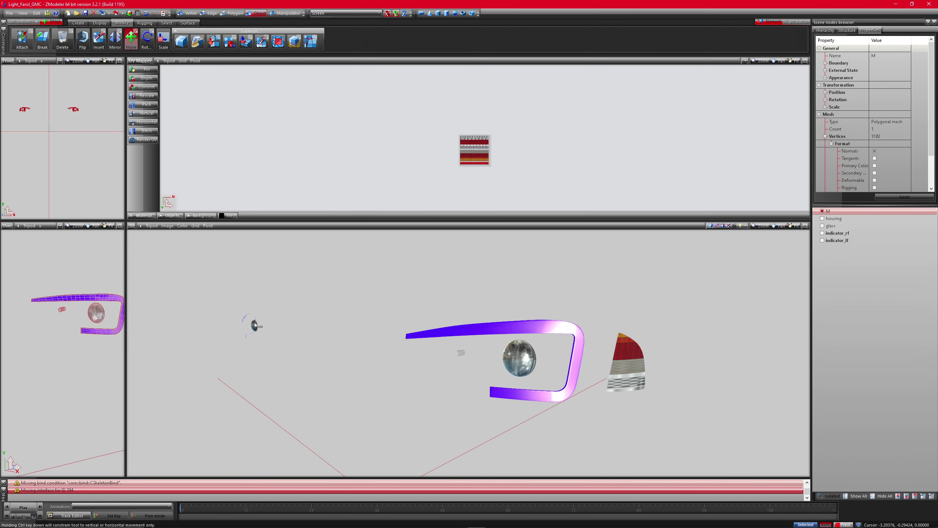
left_click_drag(469, 180, 539, 202)
left_click_drag(346, 191, 440, 146)
scroll(440, 146, "up", 5)
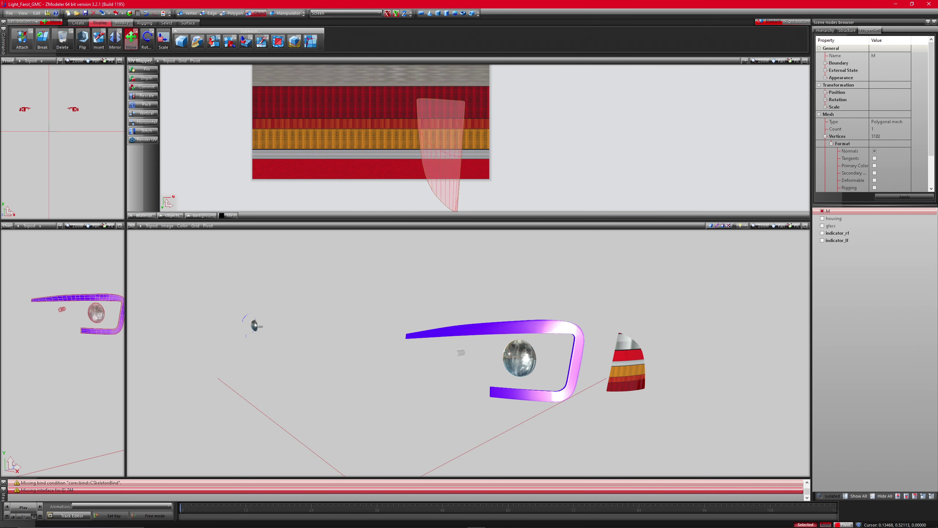
Scale the turn-signal UVs down to a tiny patch, smaller than one texture stripe.
left_click(163, 39)
left_click_drag(440, 135, 421, 264)
scroll(388, 140, "down", 10)
scroll(388, 140, "down", 3)
Move the tiny turn-signal UV patches level with the amber stripe of the indicators texture.
left_click(131, 39)
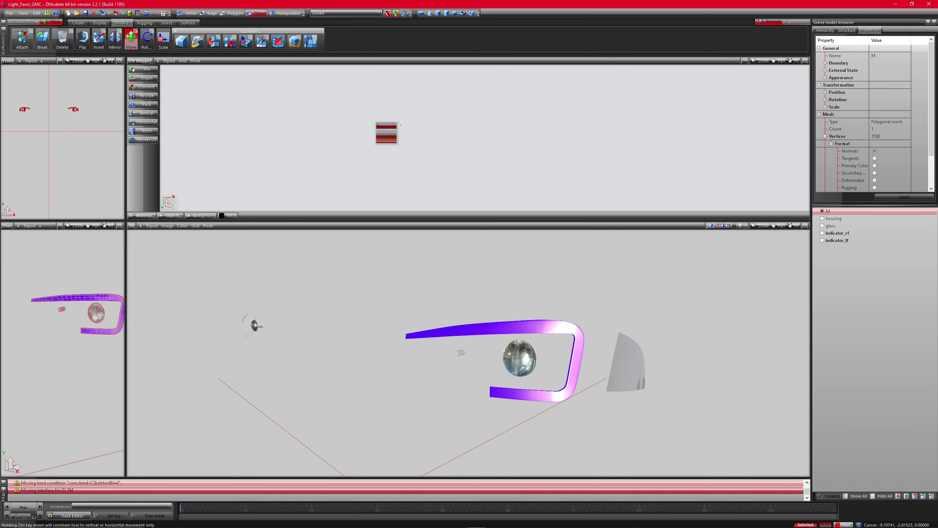
scroll(330, 143, "up", 2)
scroll(401, 142, "up", 2)
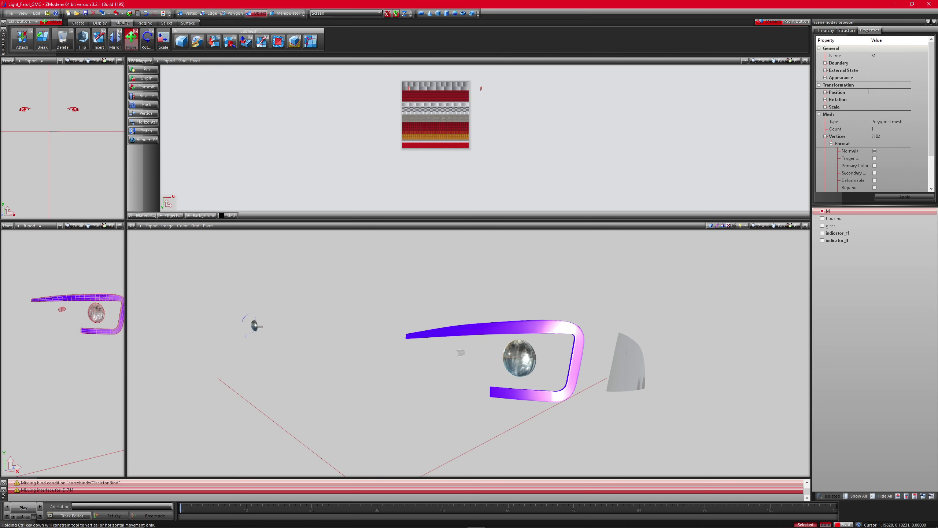
left_click_drag(481, 89, 478, 136)
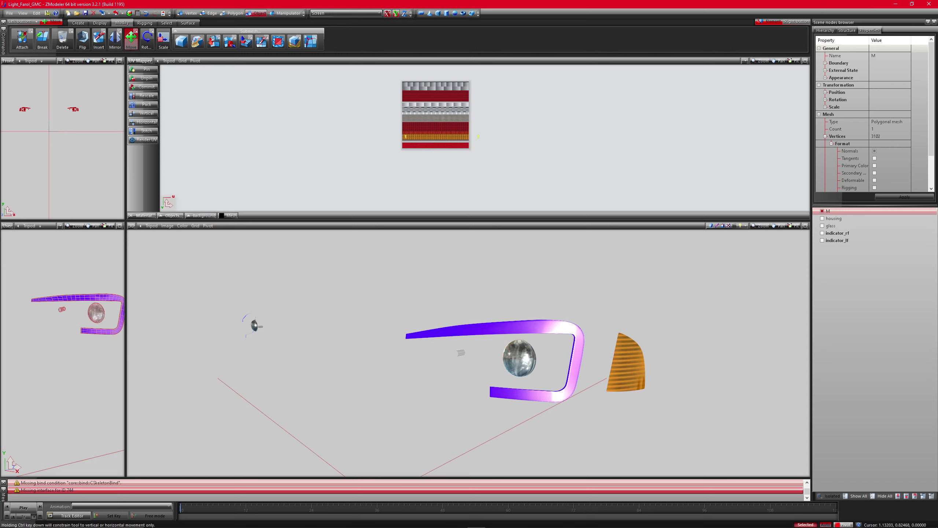
Return the UV Mapper view to a Front view fitted to the model and show all hidden nodes.
middle_click_drag(407, 351, 566, 348)
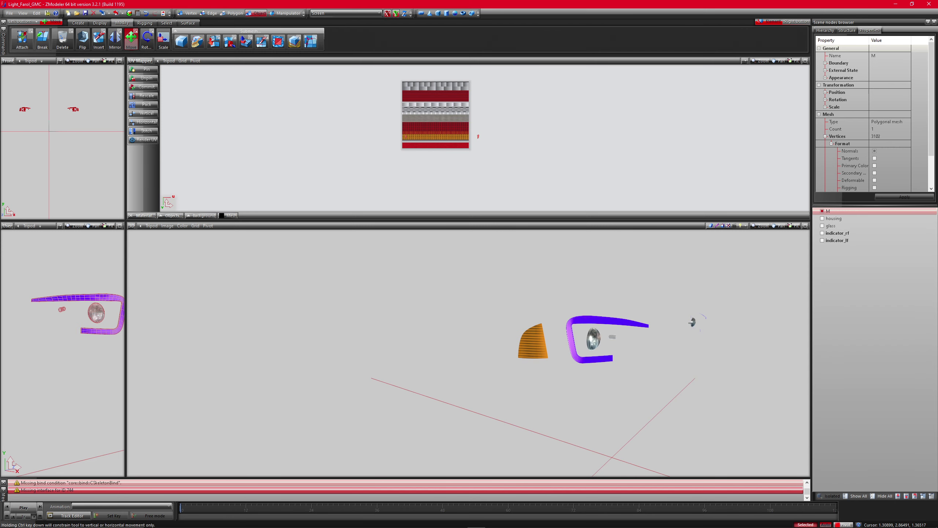
left_click(148, 61)
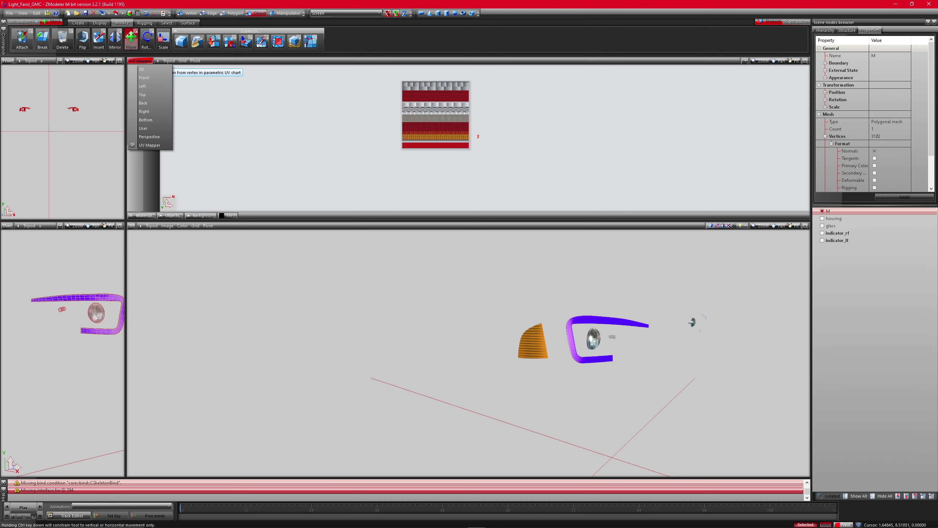
left_click(148, 79)
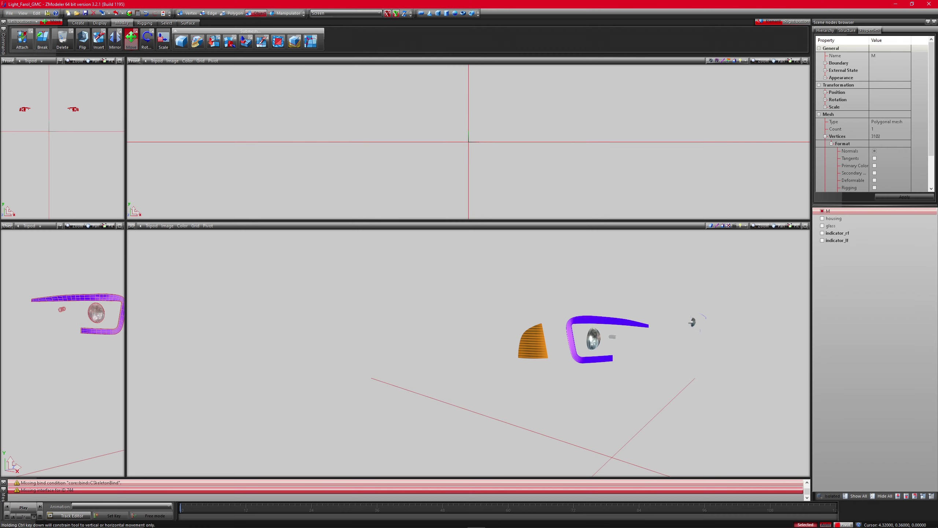
left_click(794, 60)
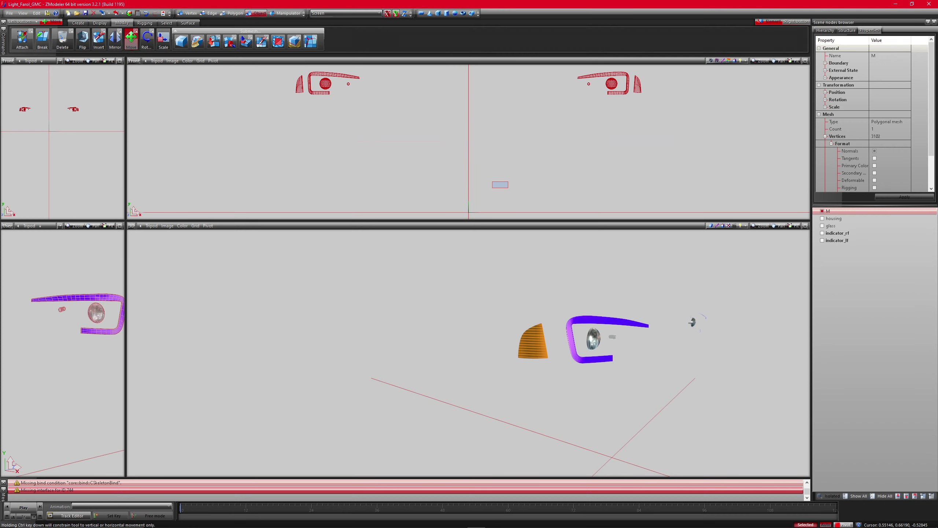
left_click(856, 496)
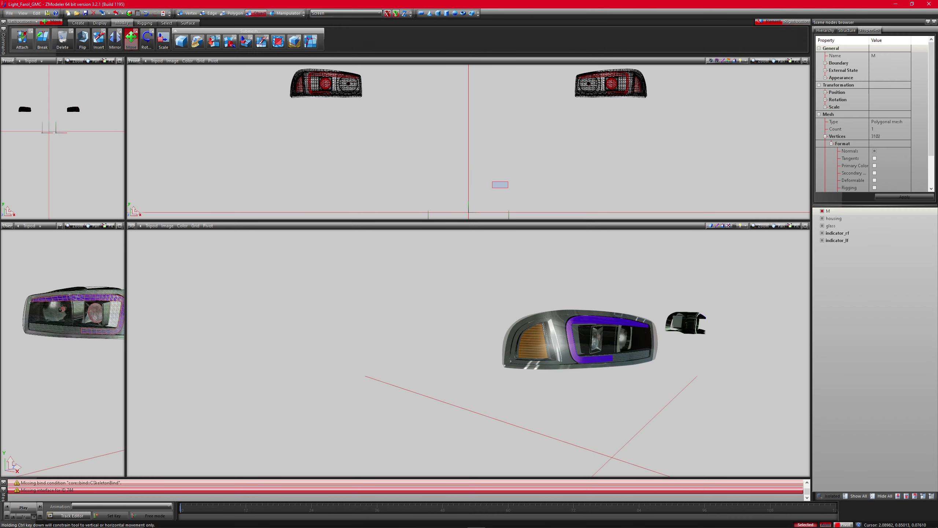
middle_click_drag(554, 348, 247, 348)
scroll(469, 351, "down", 4)
middle_click_drag(370, 348, 595, 369)
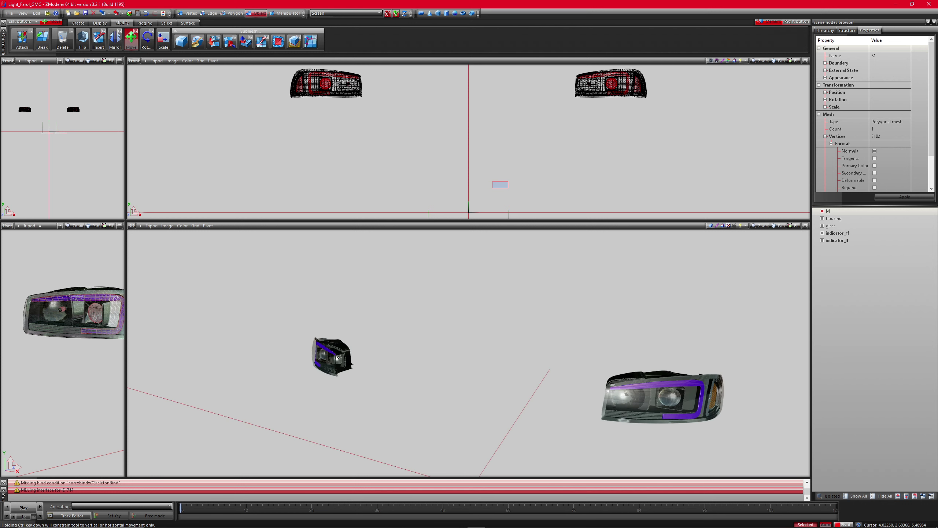
Select all visible nodes together and examine the headlight model's combined vertex and polygon counts.
key("Escape")
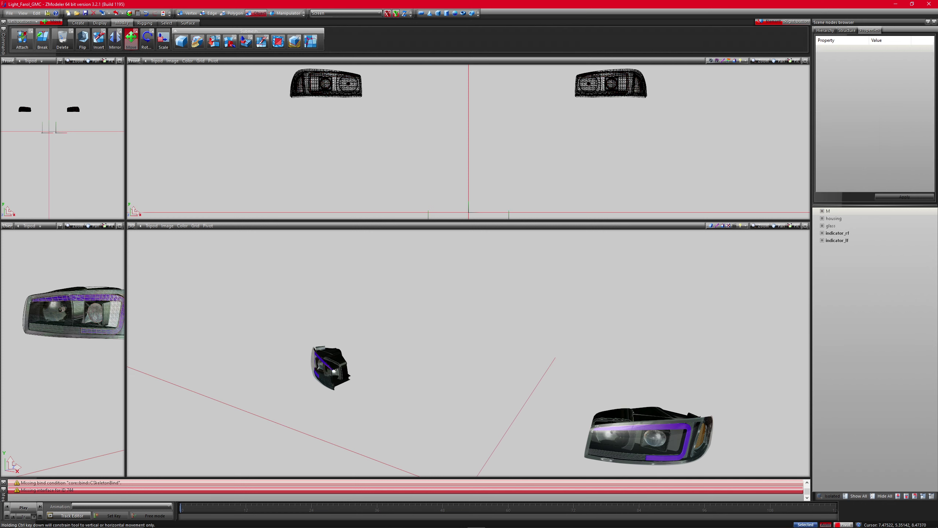
key("ctrl+a")
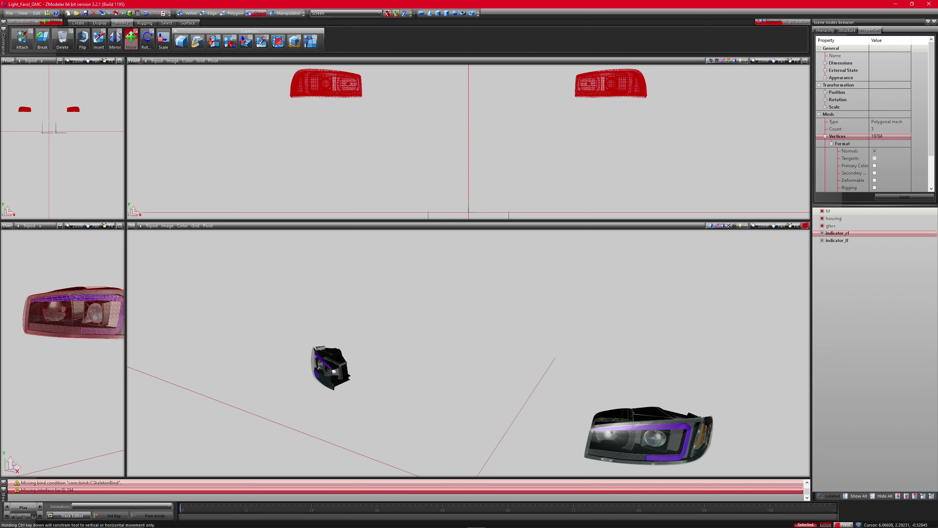
left_click(826, 136)
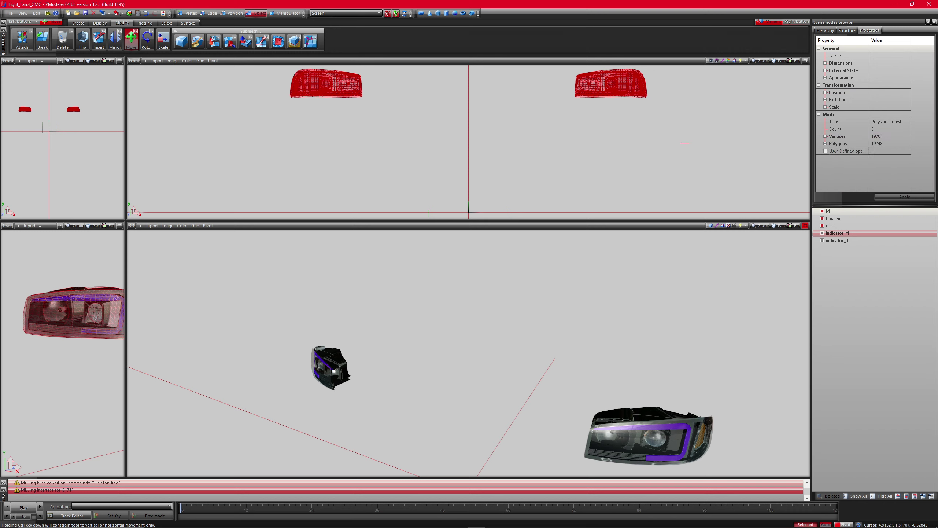
key("Escape")
middle_click_drag(444, 351, 573, 353)
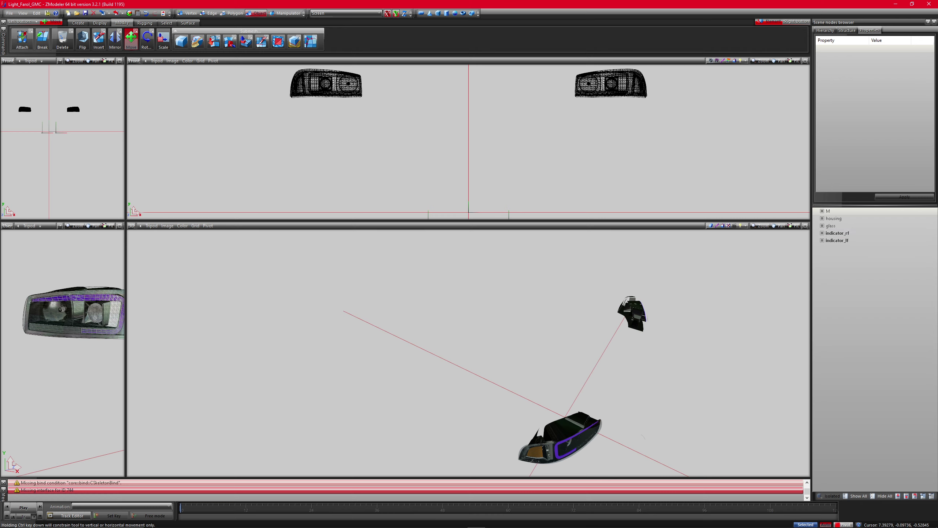
Hide all nodes and delete the indicator_lf and indicator_rf nodes.
left_click(885, 496)
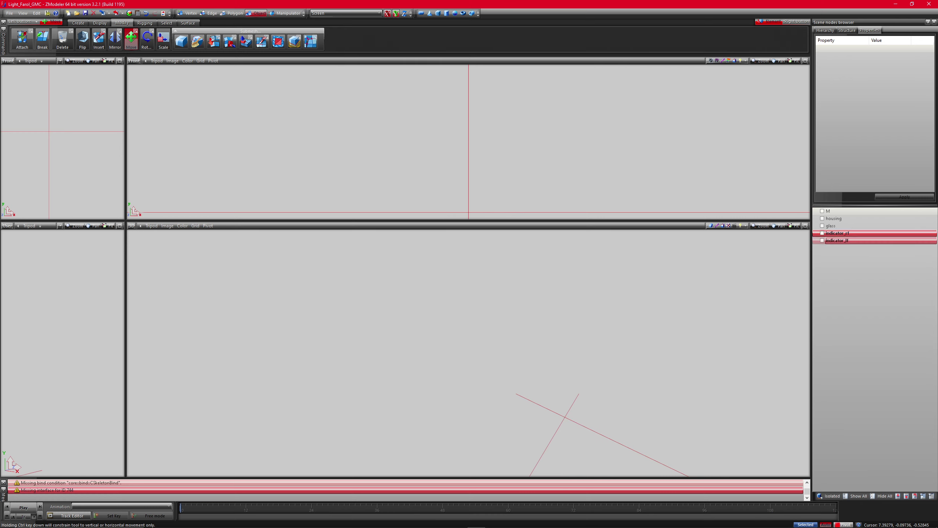
right_click(846, 238)
left_click(910, 260)
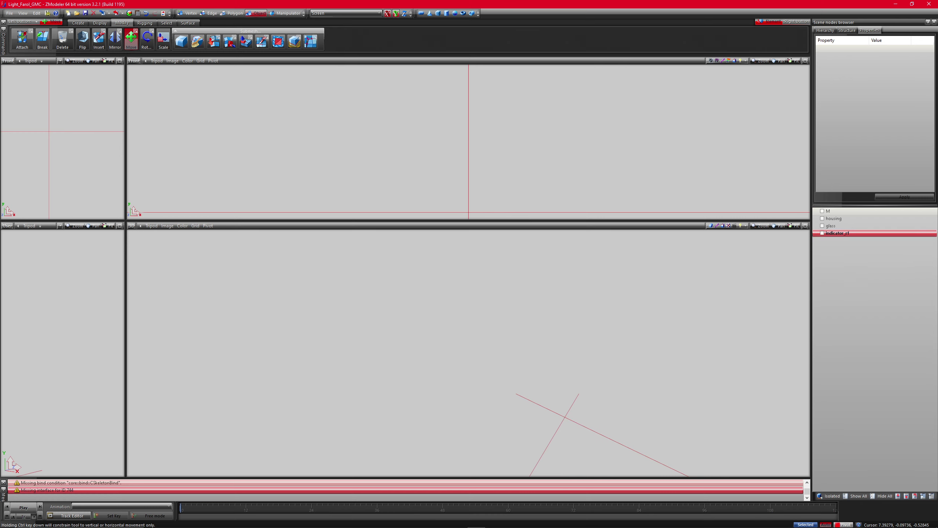
Duplicate the housing node and flip the faces of one of the two housing meshes.
right_click(843, 219)
mouse_move(866, 231)
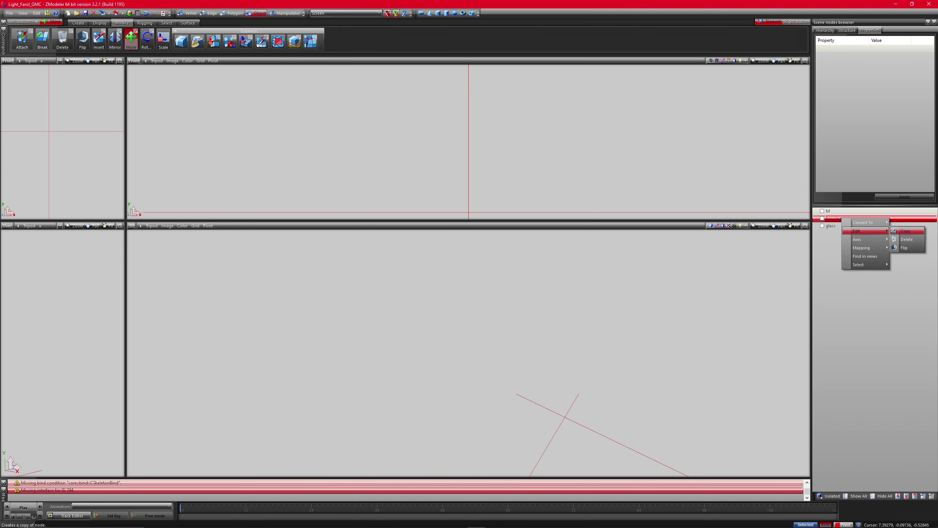
left_click(905, 230)
right_click(836, 218)
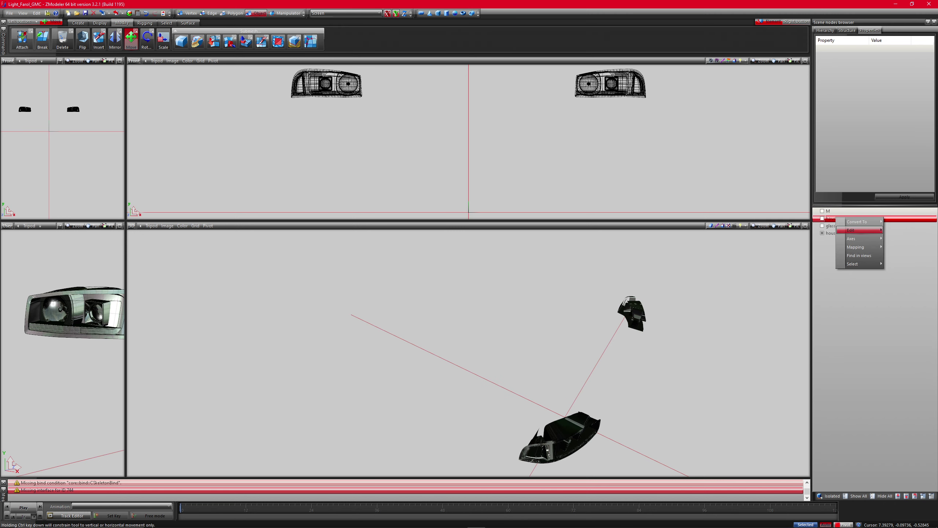
left_click(902, 247)
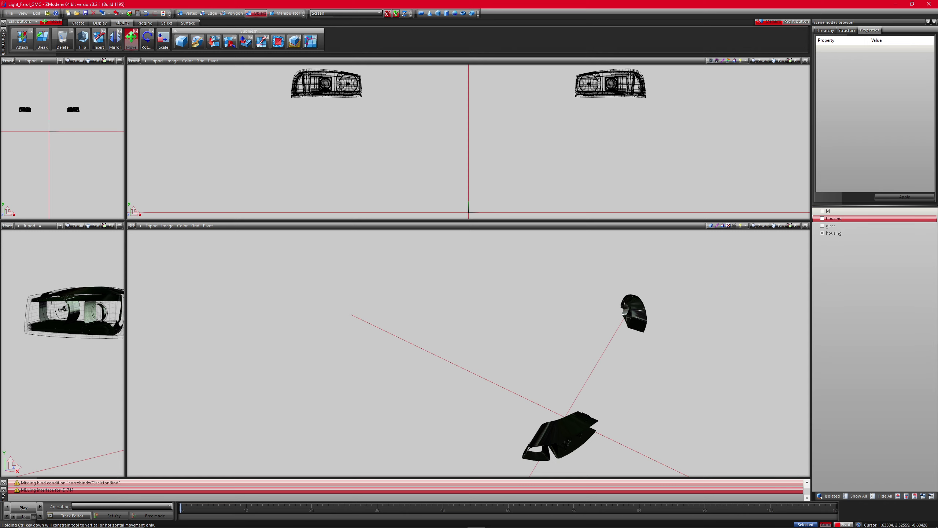
middle_click_drag(554, 351, 392, 298)
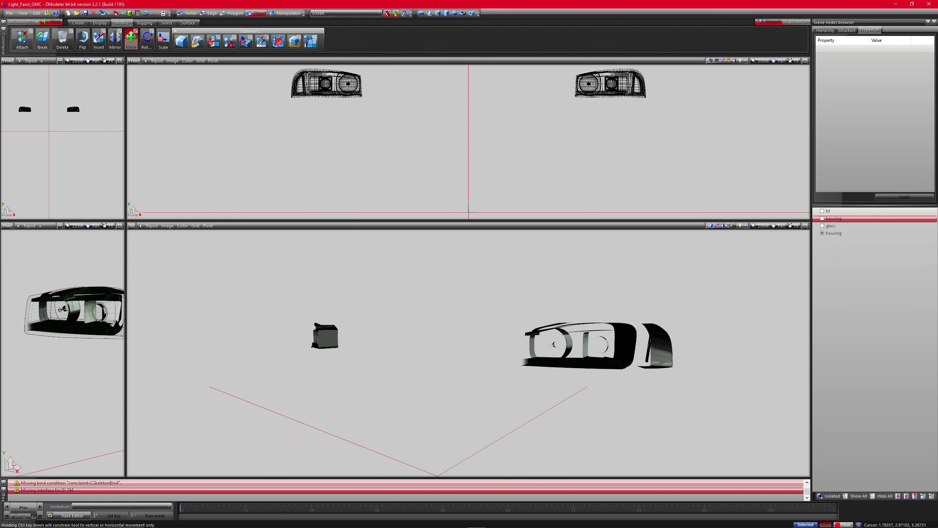
middle_click_drag(691, 357, 720, 357)
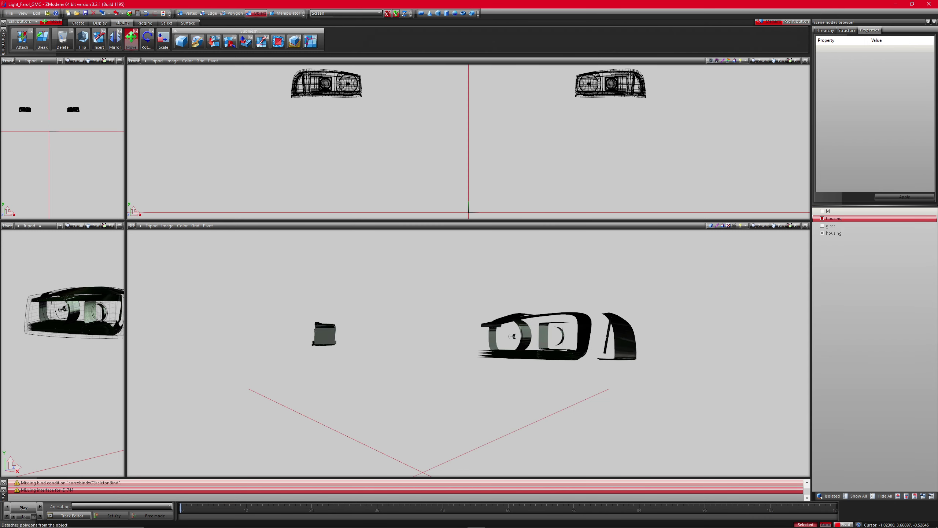
Show all nodes again and place the duplicated housing node directly beneath the original housing in the node list.
left_click(806, 525)
left_click(856, 496)
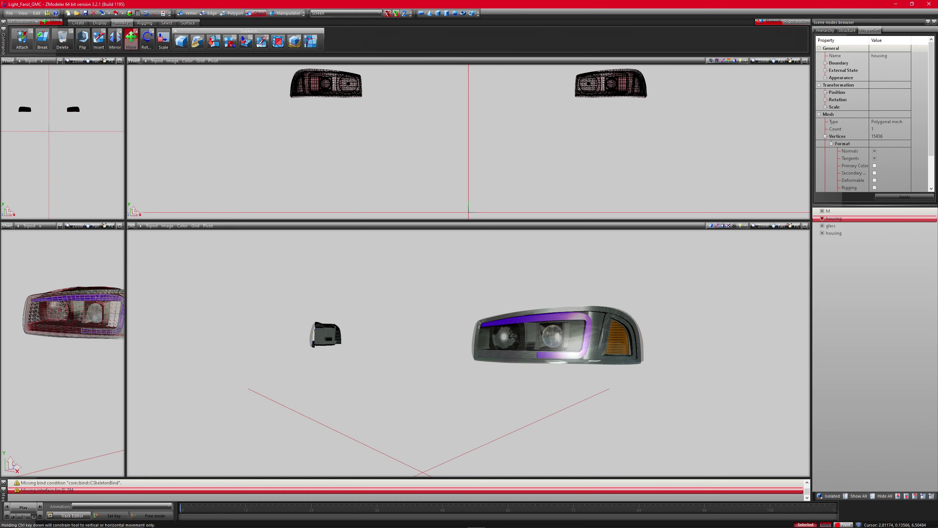
left_click_drag(834, 233, 833, 224)
middle_click_drag(462, 314, 476, 300)
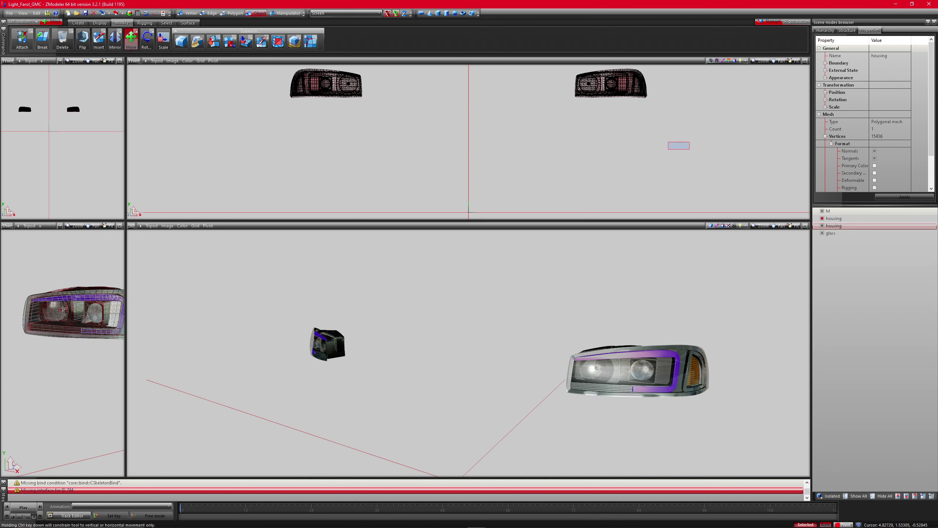
Select all four nodes and examine their combined vertex and polygon counts with the duplicated housing included.
right_click_drag(690, 142, 694, 141)
right_click_drag(702, 151, 235, 65)
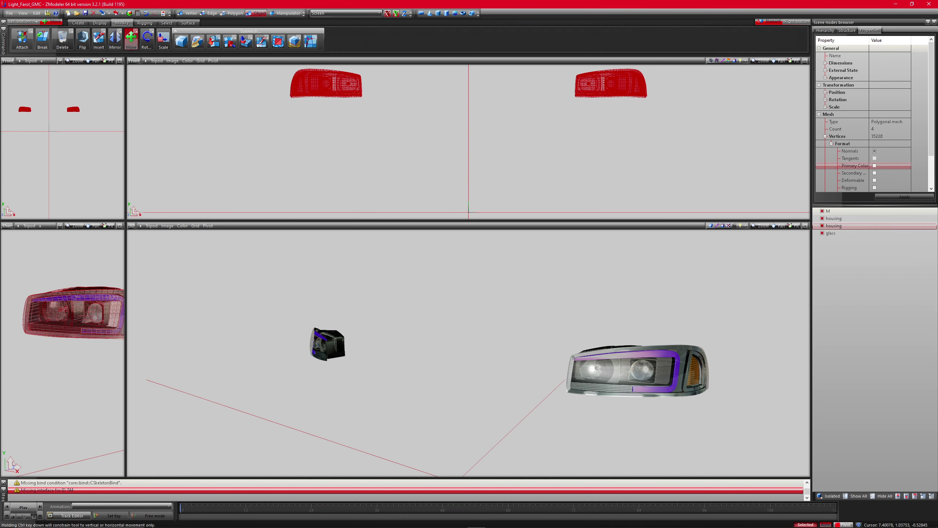
left_click(825, 136)
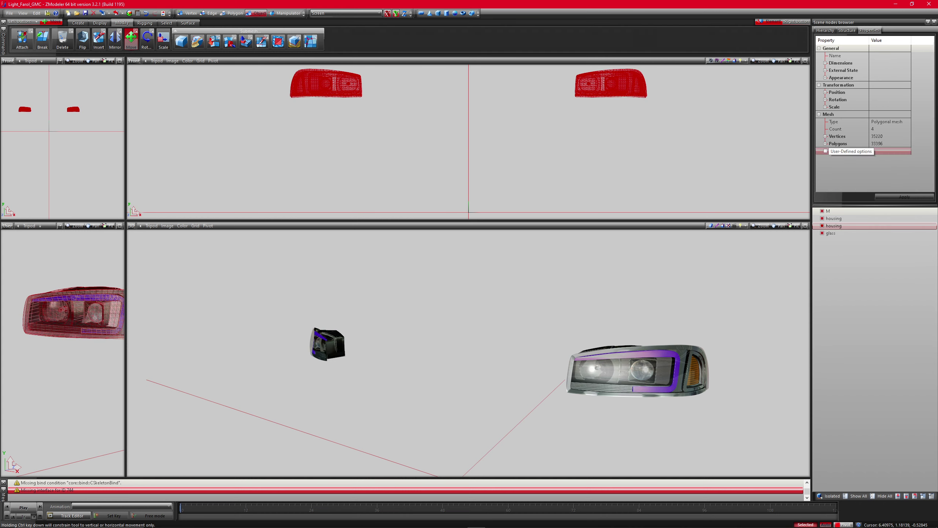
key("Escape")
middle_click_drag(436, 341, 562, 345)
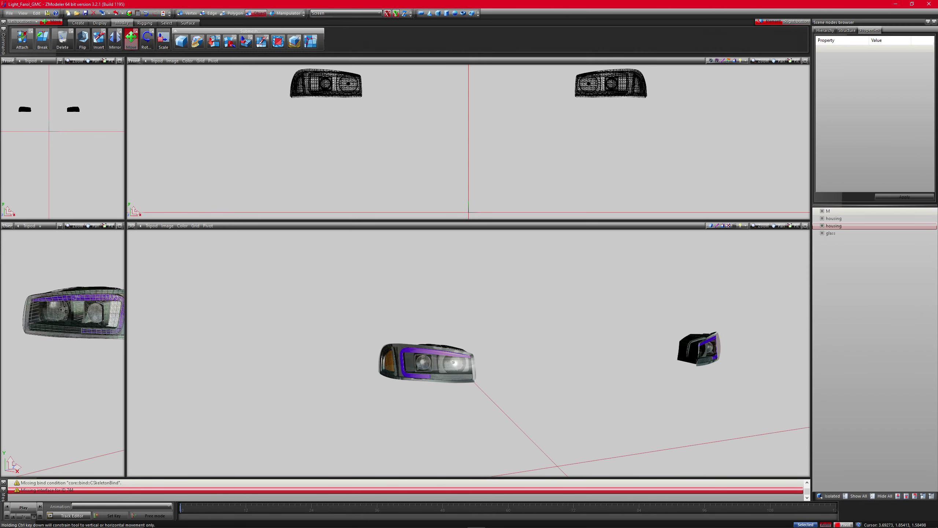
Hide the M and glass nodes and attach the two housing meshes into a single node.
left_click(22, 39)
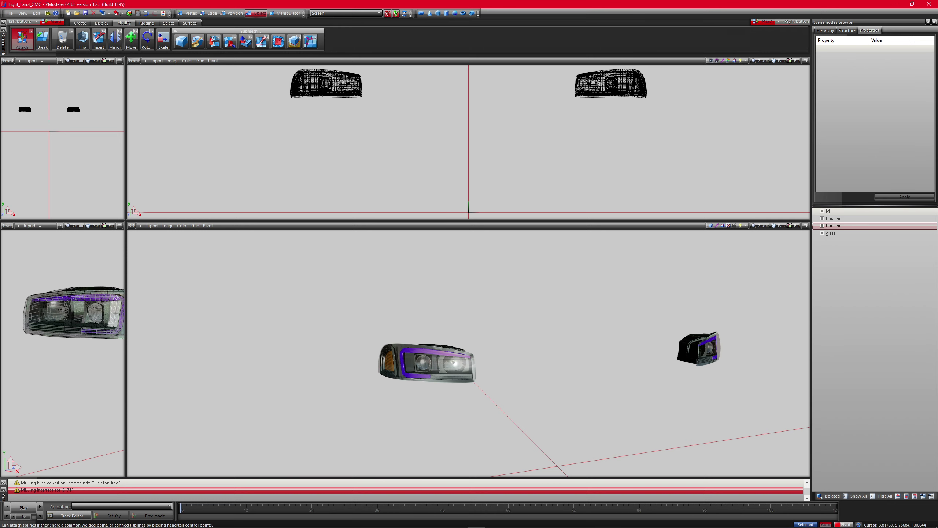
left_click(822, 211)
left_click(823, 234)
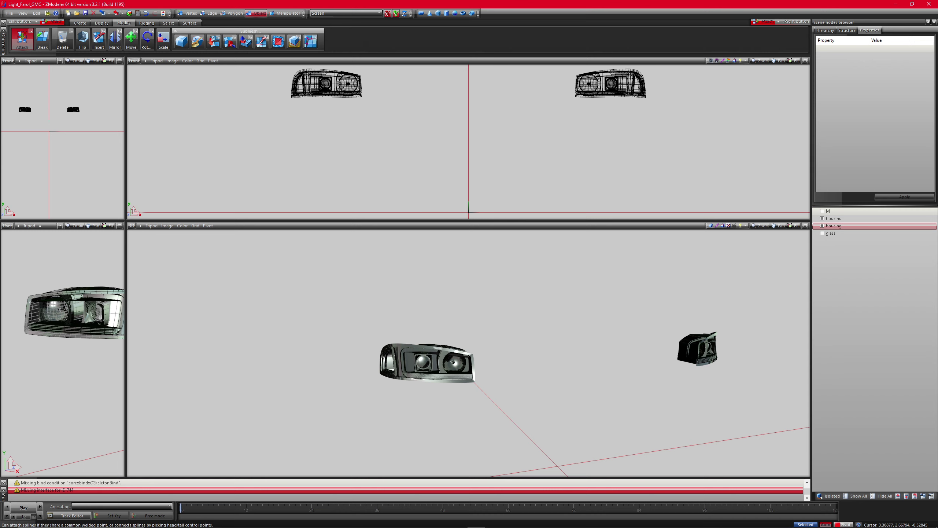
left_click(591, 88)
left_click(338, 69)
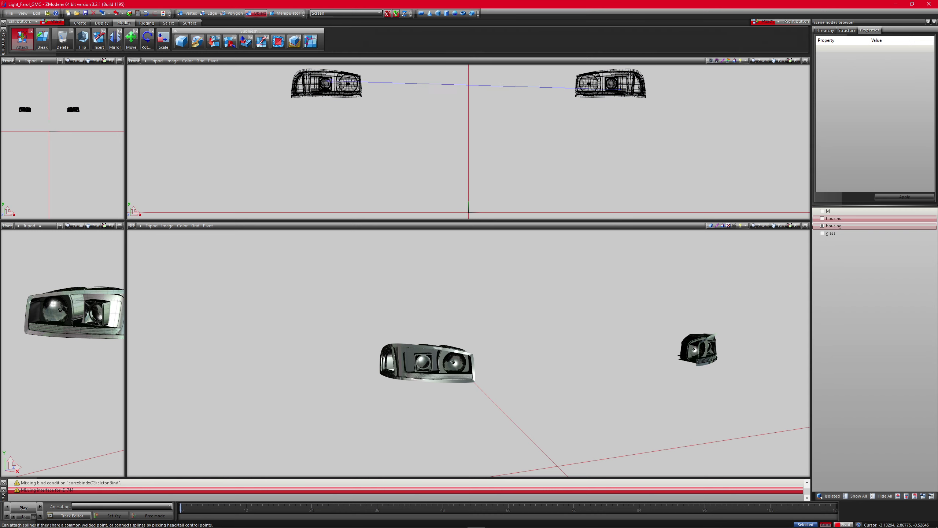
left_click(362, 84)
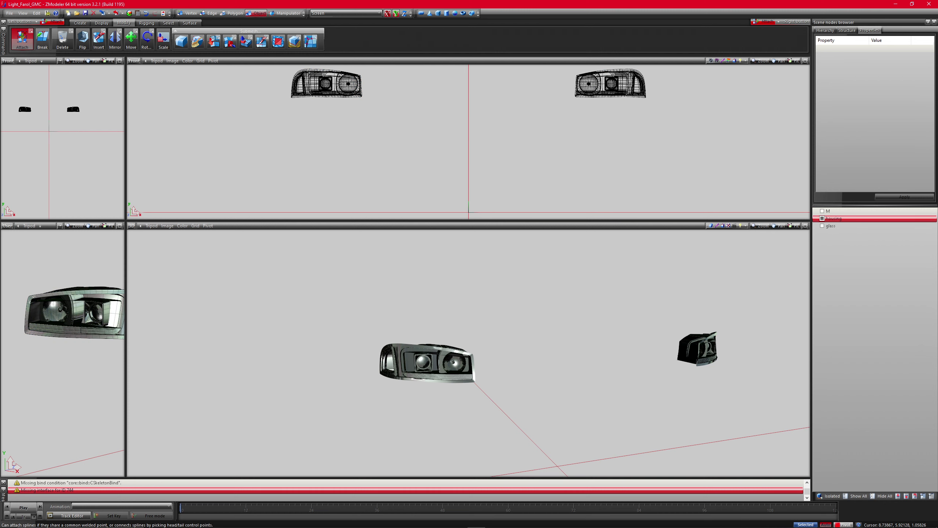
Show only node M and detach both turn-signal elements from it into a separate node.
left_click(822, 219)
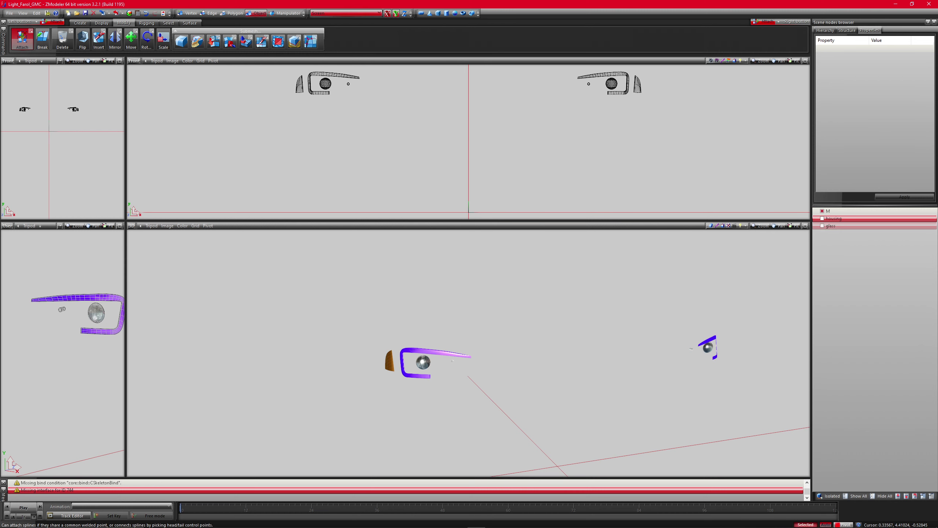
key("ctrl+a")
left_click(232, 13)
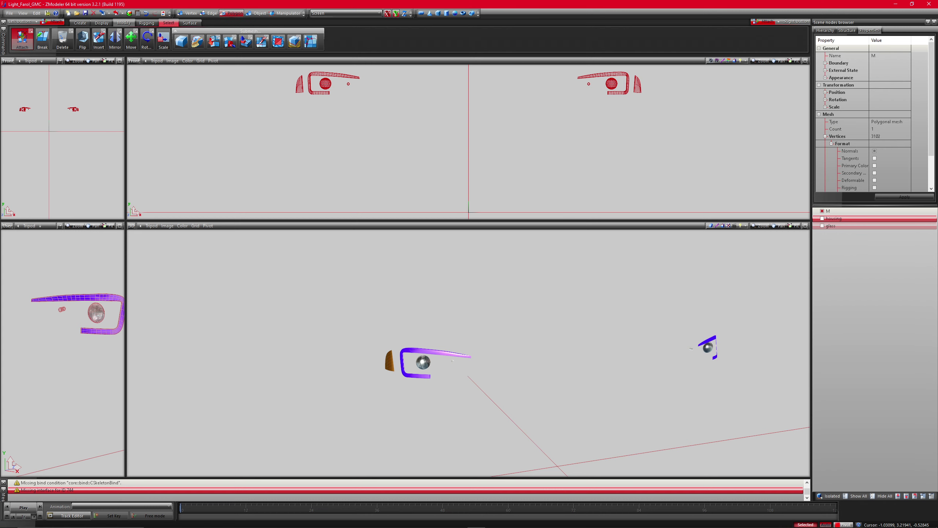
left_click(168, 23)
left_click(55, 39)
left_click(380, 105)
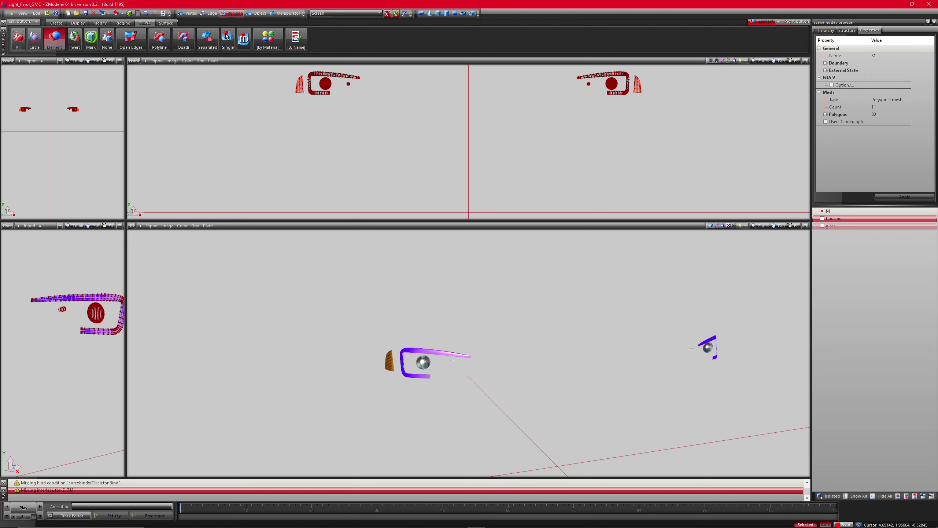
left_click_drag(676, 131, 669, 103)
left_click(100, 23)
left_click(230, 41)
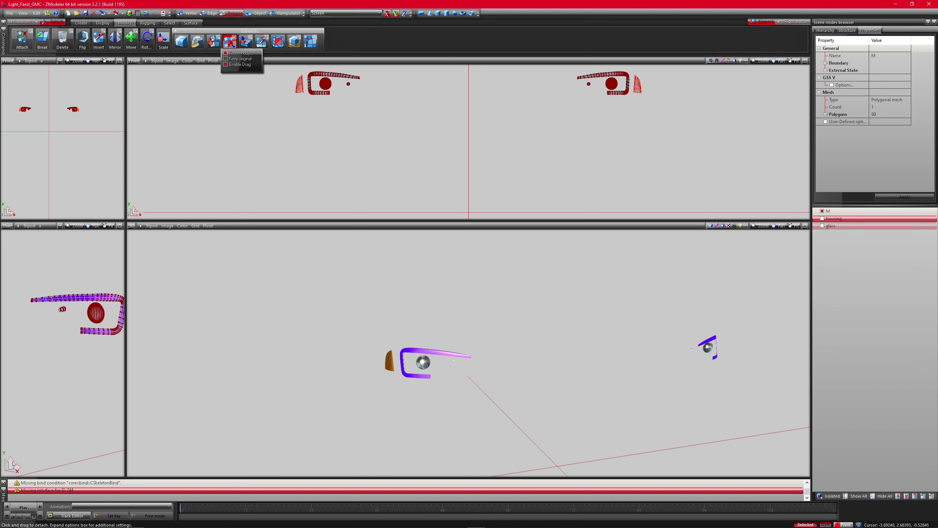
left_click(300, 88)
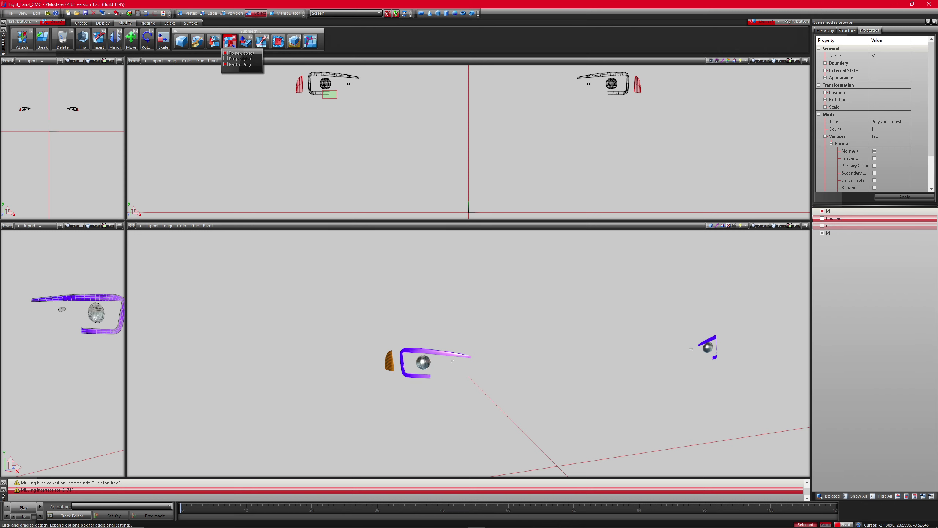
Detach the purple light strips of both headlights from the remaining M mesh into a separate node.
key("3")
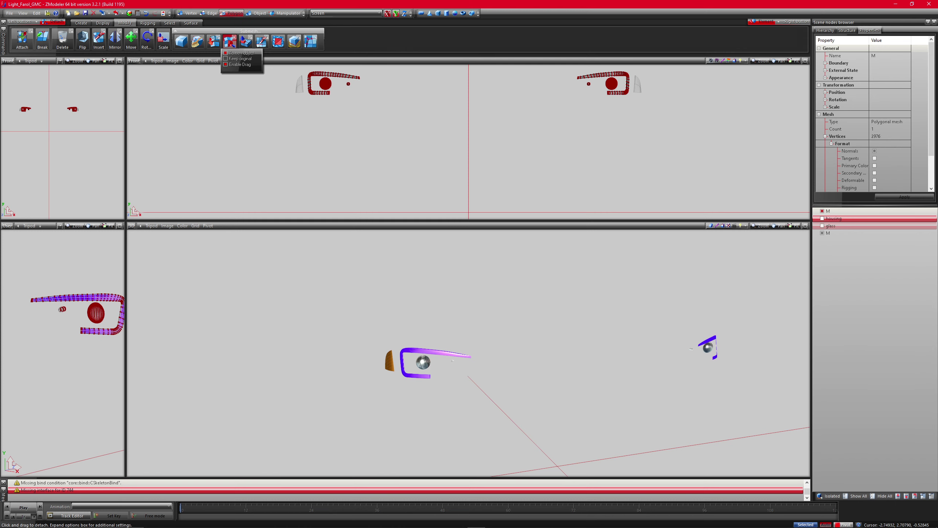
right_click(337, 75)
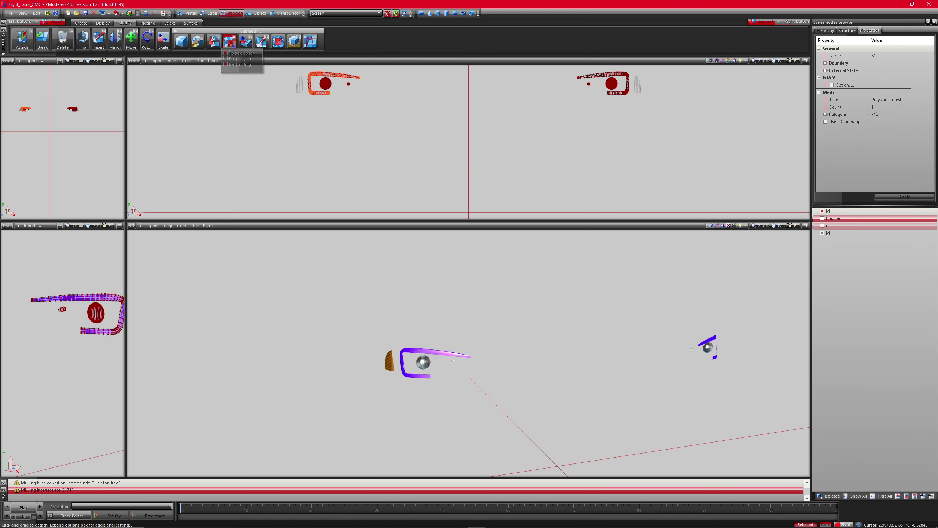
right_click(607, 75)
left_click(606, 75)
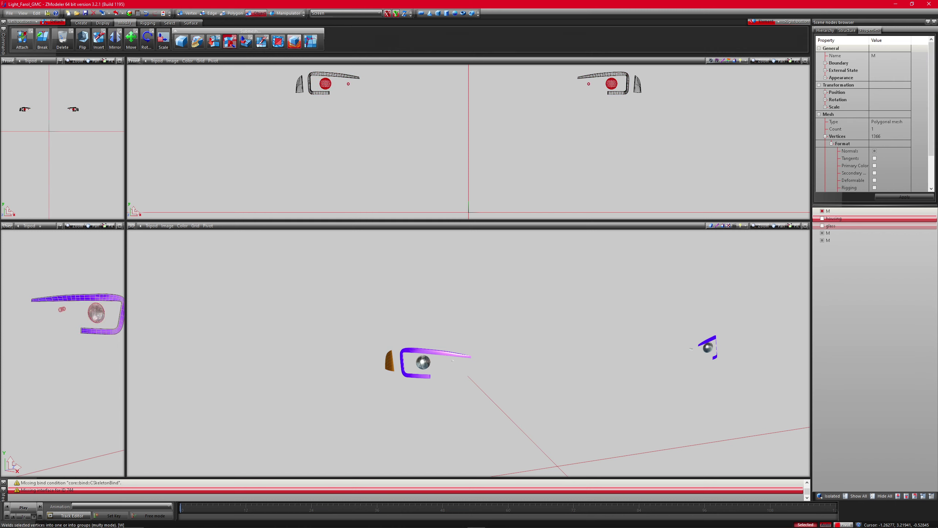
Detach the large projector lens of the left headlight in the Front view into its own node.
key("3")
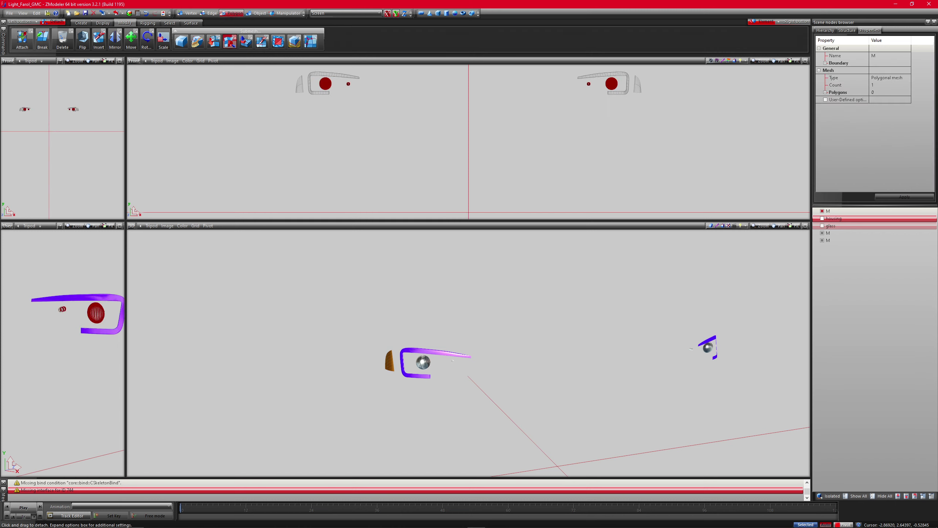
left_click(325, 83)
key("4")
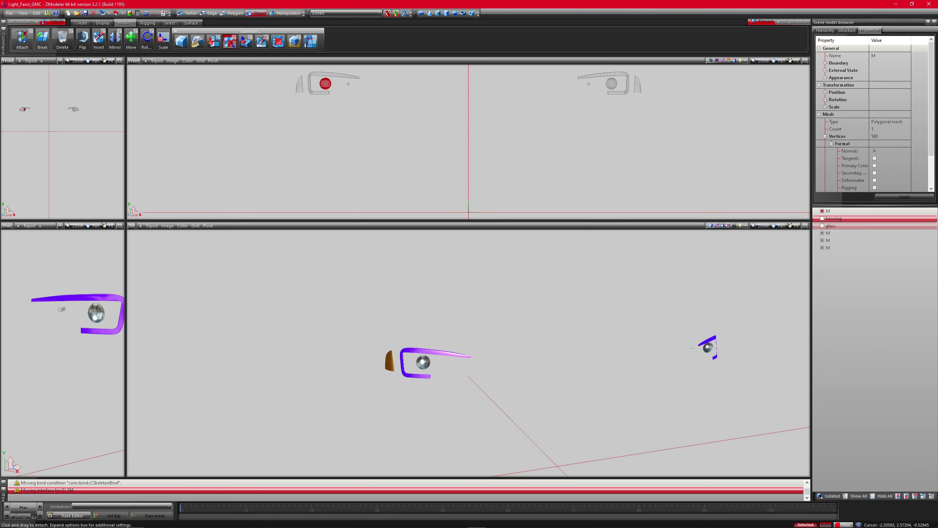
Detach the small inner bulb of the right headlight in the Front view into its own node.
key("3")
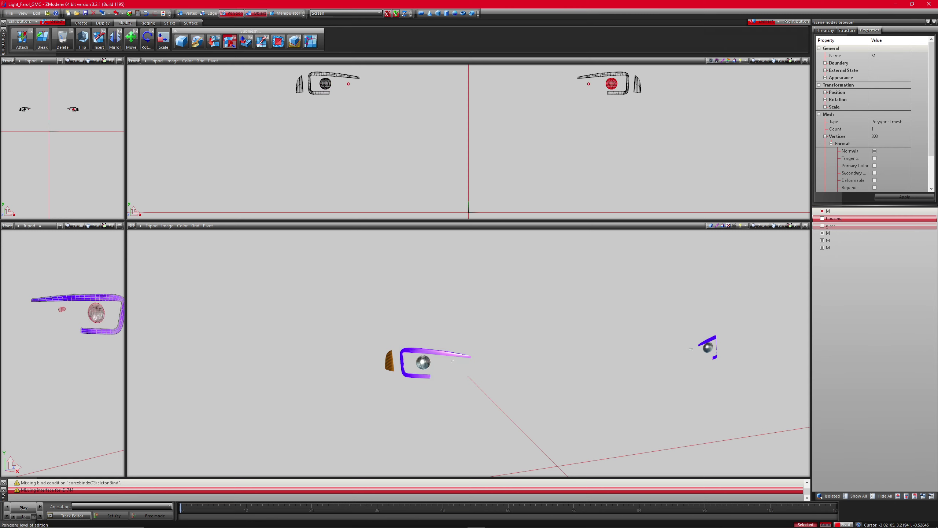
right_click_drag(581, 81, 600, 101)
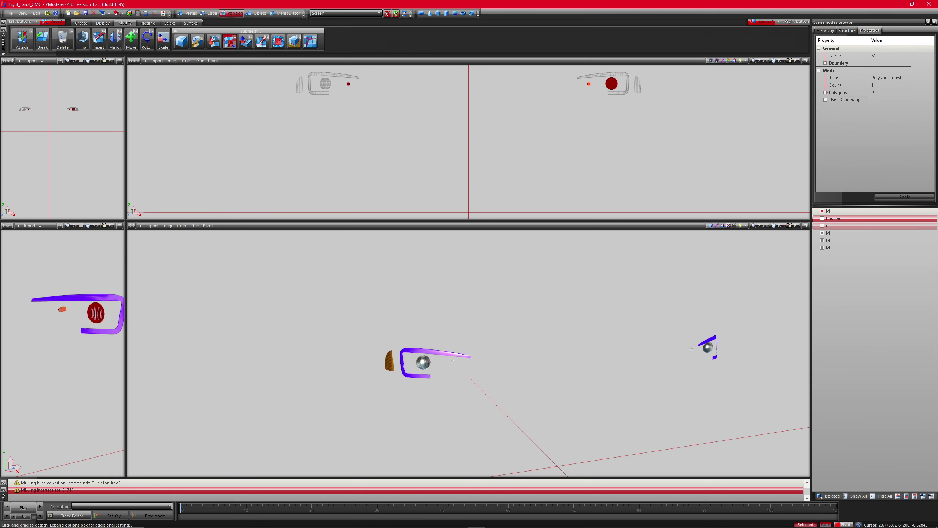
key("4")
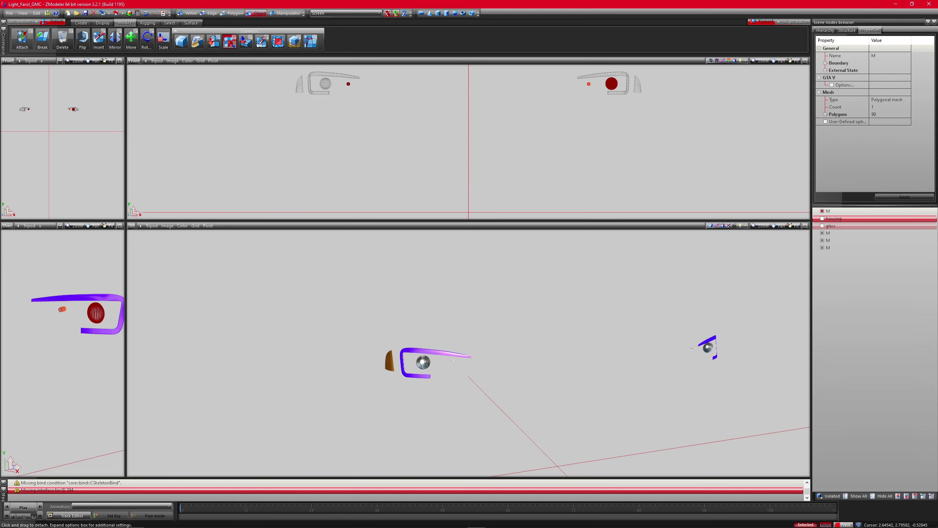
left_click(611, 84)
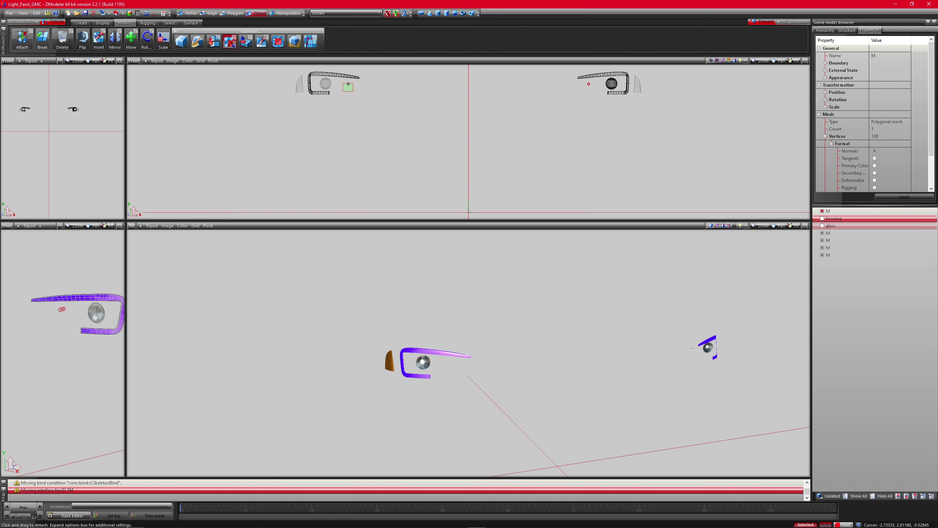
key("3")
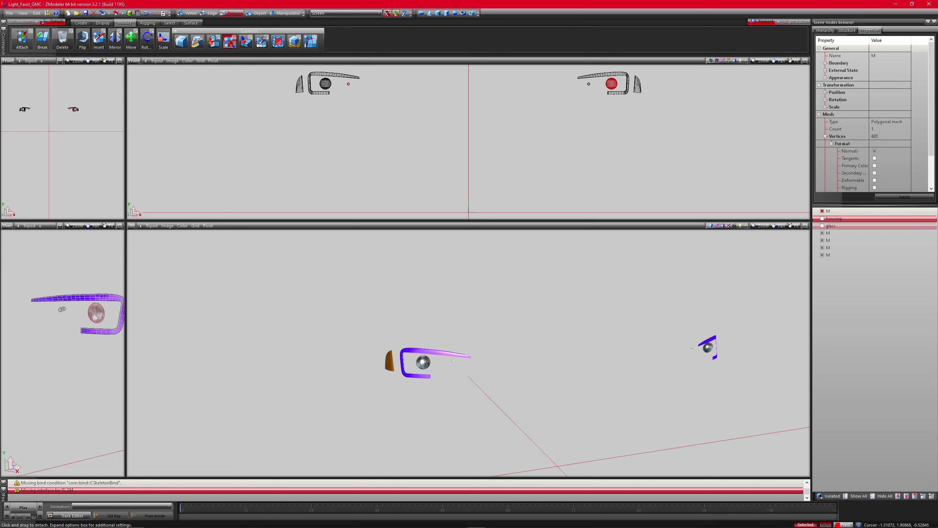
Detach the large projector lens of the right headlight in the Front view into its own node.
left_click_drag(579, 72, 662, 135)
key("4")
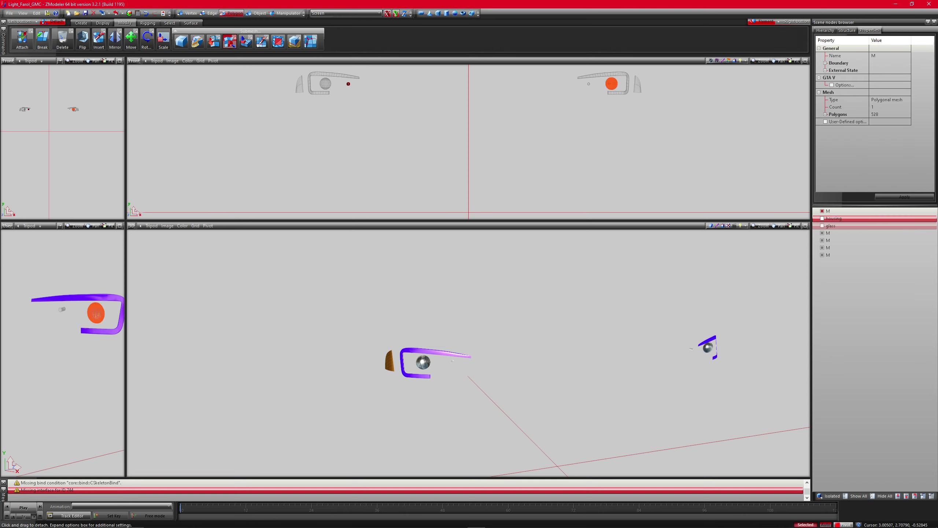
left_click(611, 83)
key("space")
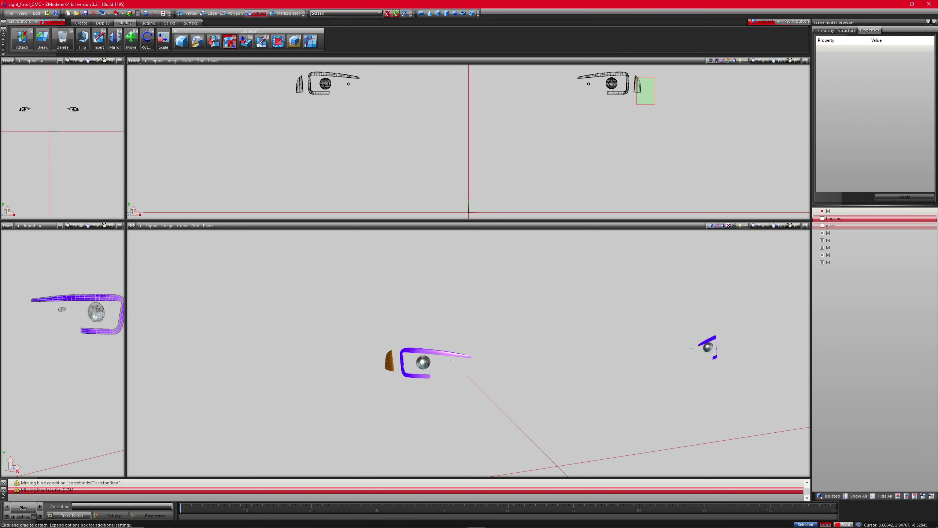
Detach the turn-signal element of the right headlight in the Front view into its own node.
left_click_drag(655, 105, 655, 104)
key("3")
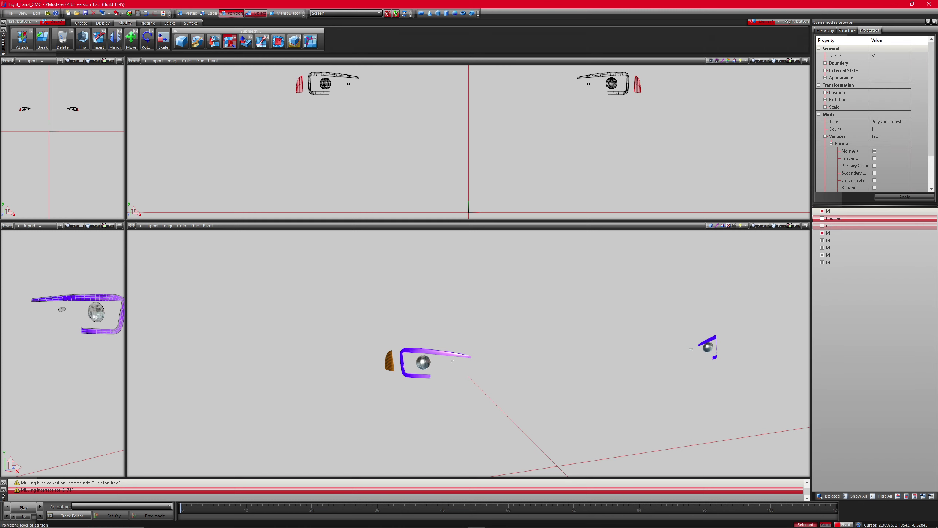
left_click_drag(614, 65, 665, 106)
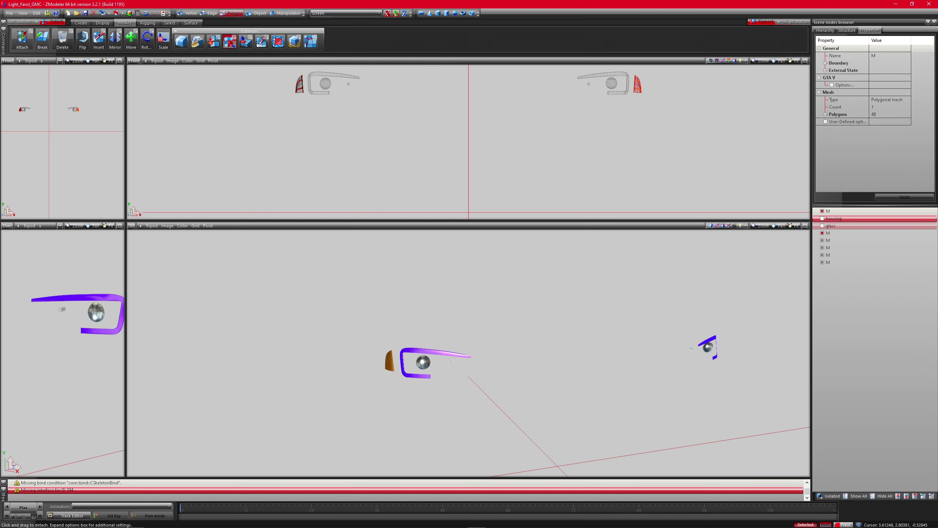
key("4")
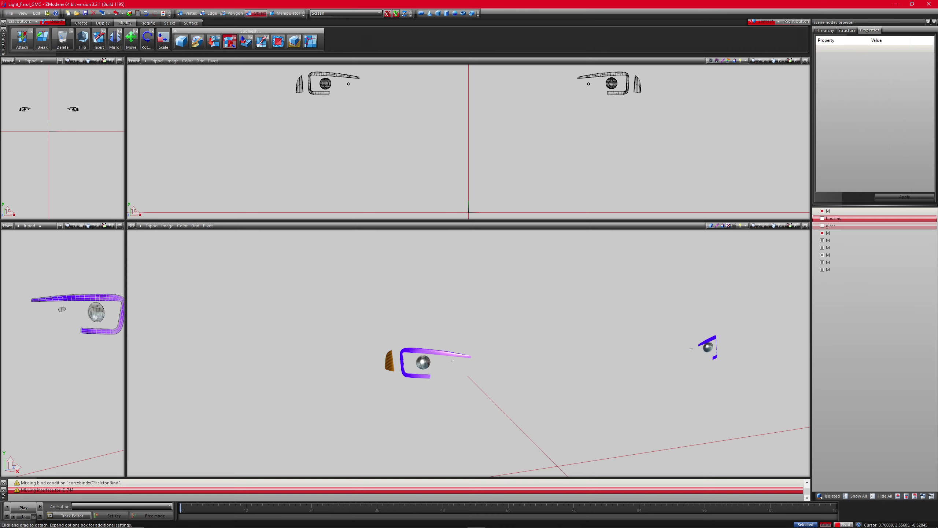
Check in the Front view that the light strips, projector lenses and inner bulbs are separate nodes.
left_click(627, 83)
left_click(612, 83)
left_click(589, 84)
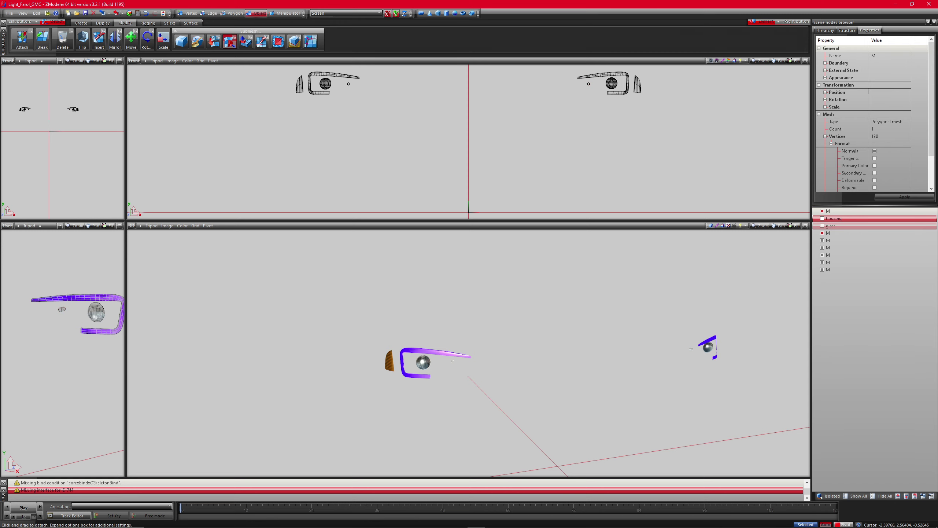
left_click(349, 84)
right_click(326, 84)
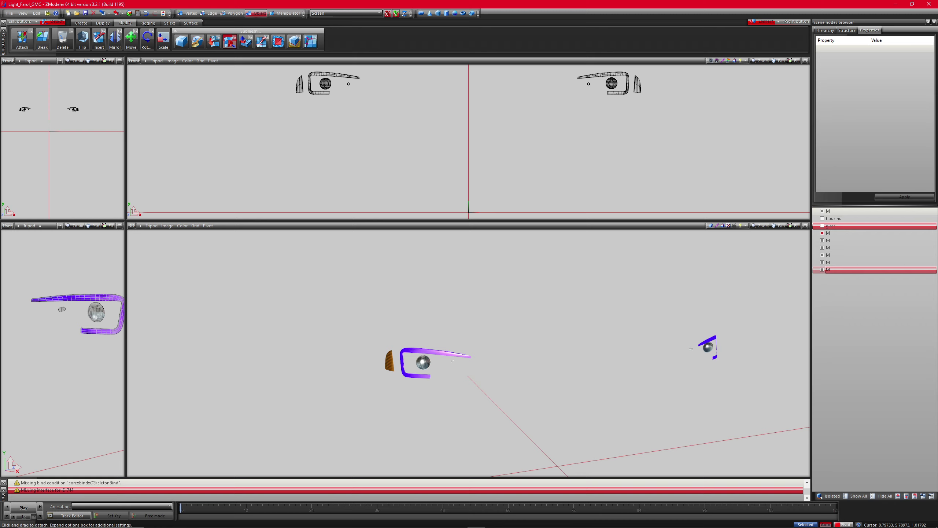
Move the glass node to the end of the scene node list and place housing directly above it.
left_click_drag(826, 270, 828, 270)
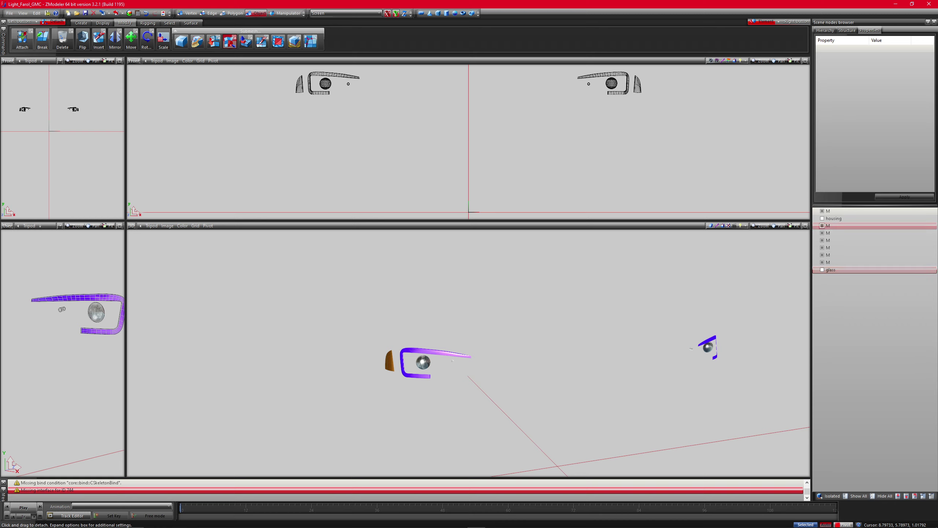
left_click_drag(833, 219, 832, 266)
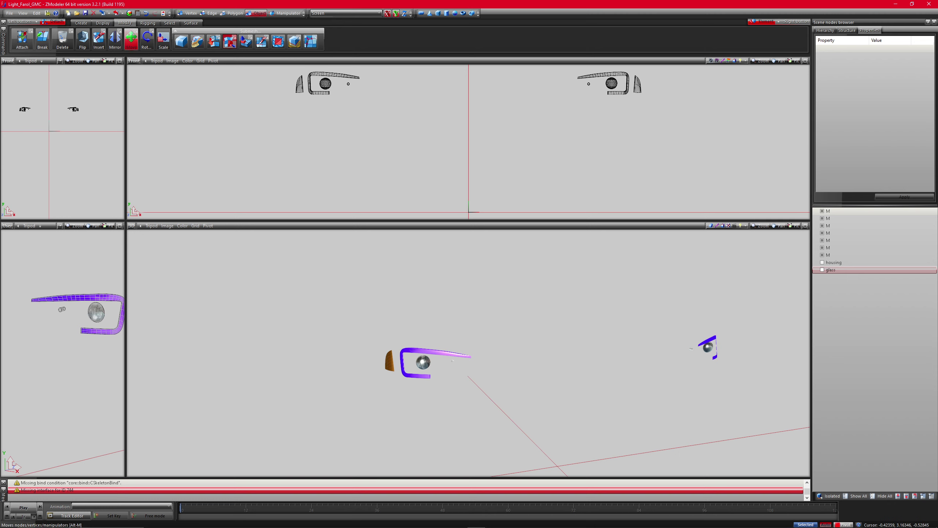
Delete the unused materials from the scene with the Material Browser.
left_click(131, 39)
left_click(129, 13)
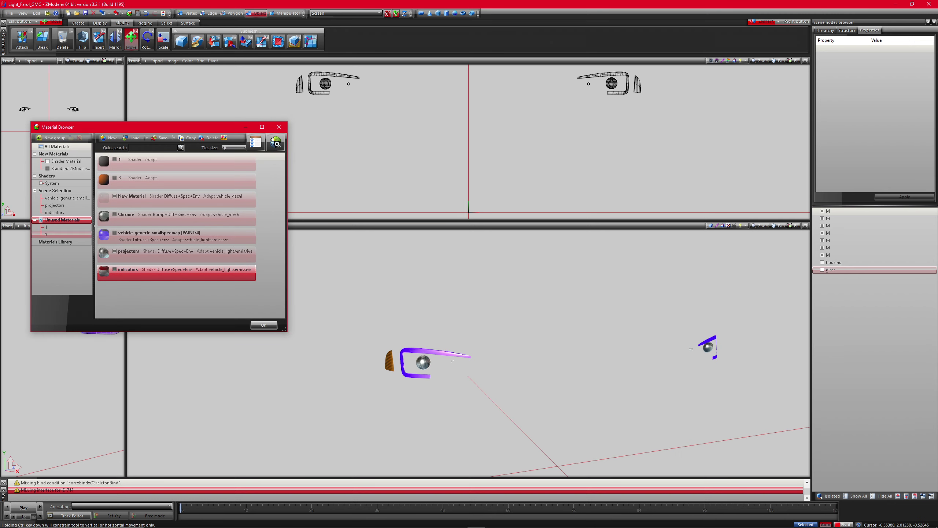
left_click(48, 234)
left_click(61, 219)
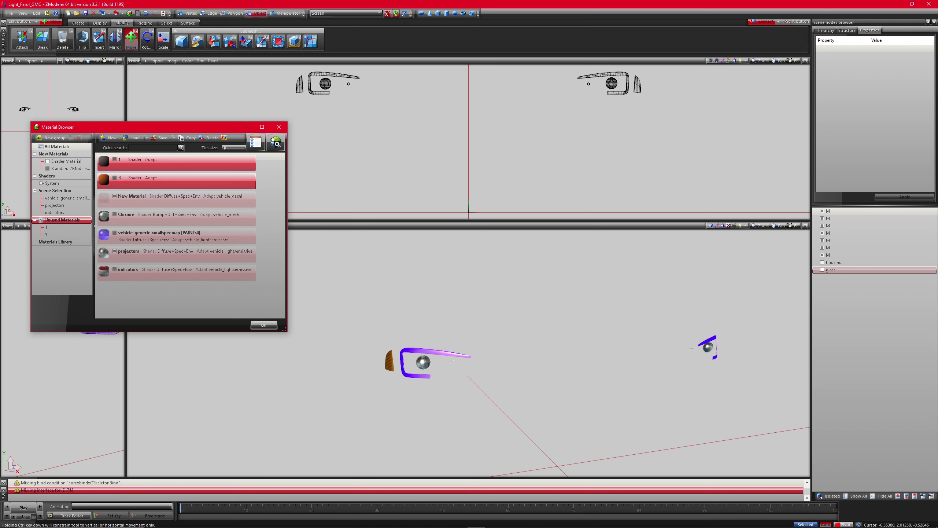
left_click(209, 138)
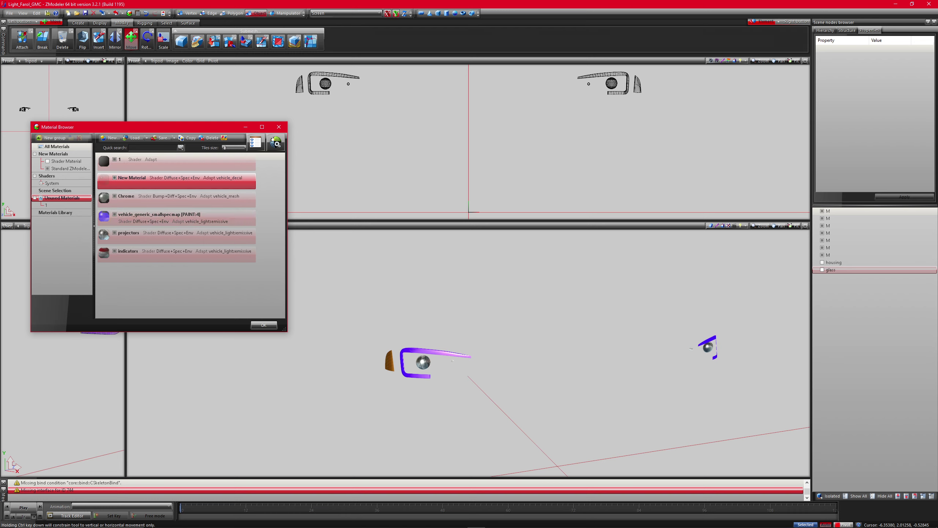
left_click(279, 126)
Show all hidden nodes and inspect the assembled headlights with their light parts in the 3D view.
left_click_drag(318, 66, 656, 129)
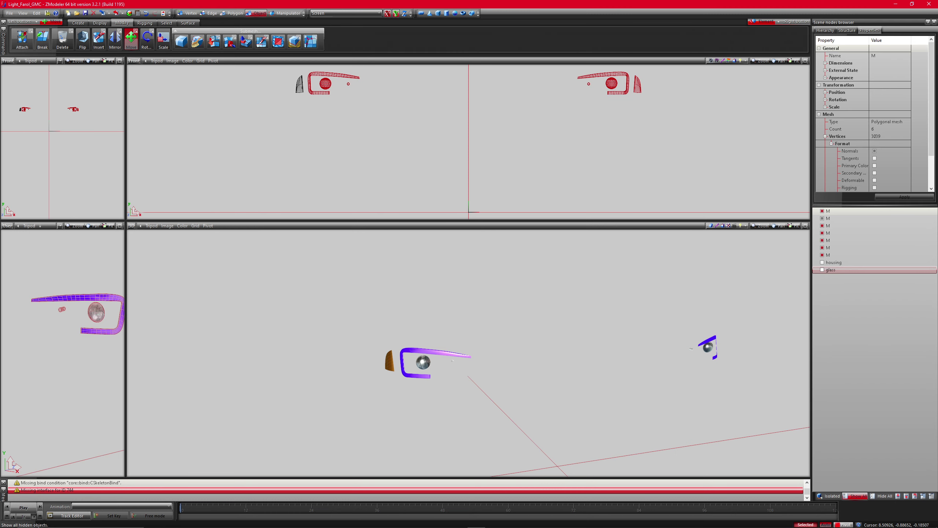
left_click(855, 496)
middle_click_drag(499, 370, 362, 361)
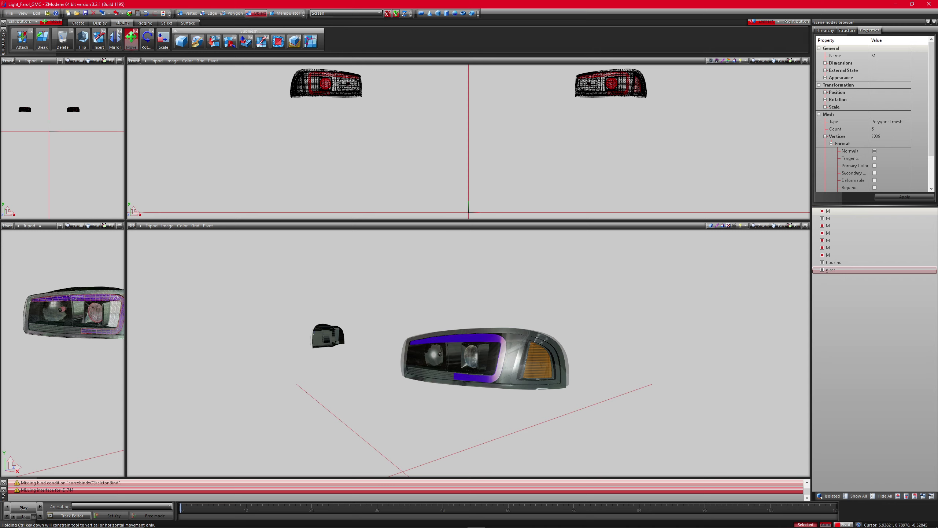
key("space")
key("space")
Hide all nodes and show the first three M nodes one after another to identify their parts.
left_click(883, 496)
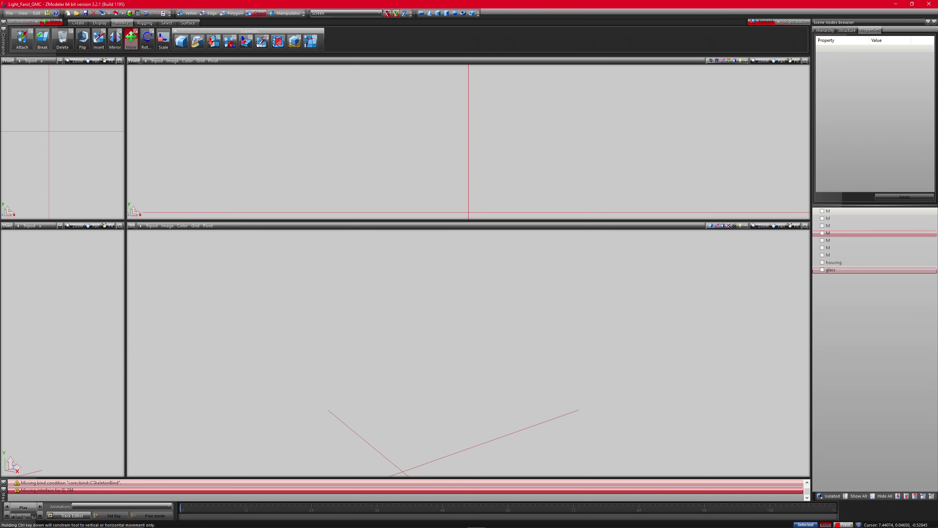
left_click(822, 211)
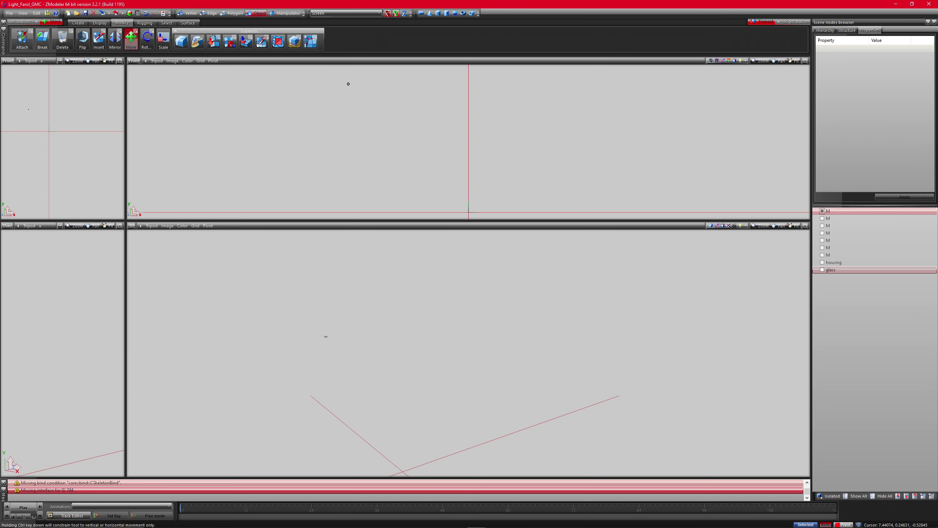
left_click(822, 218)
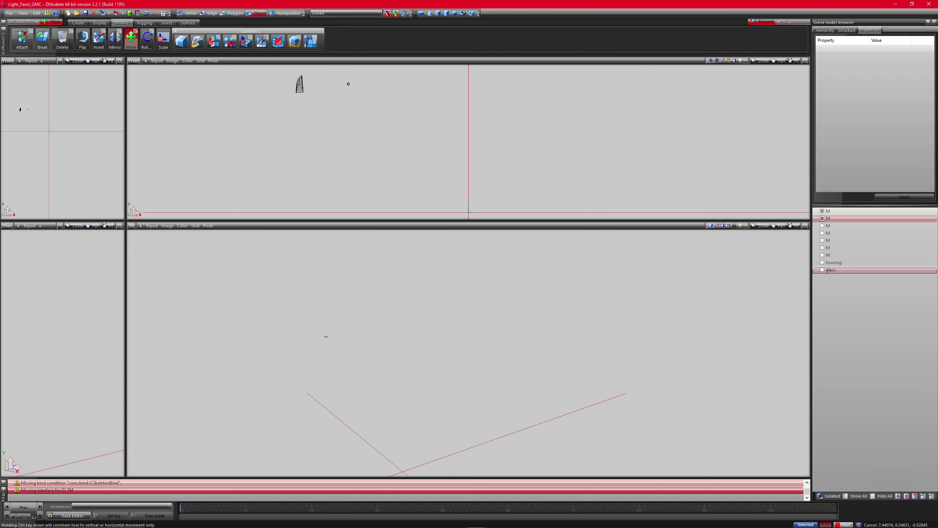
left_click(823, 225)
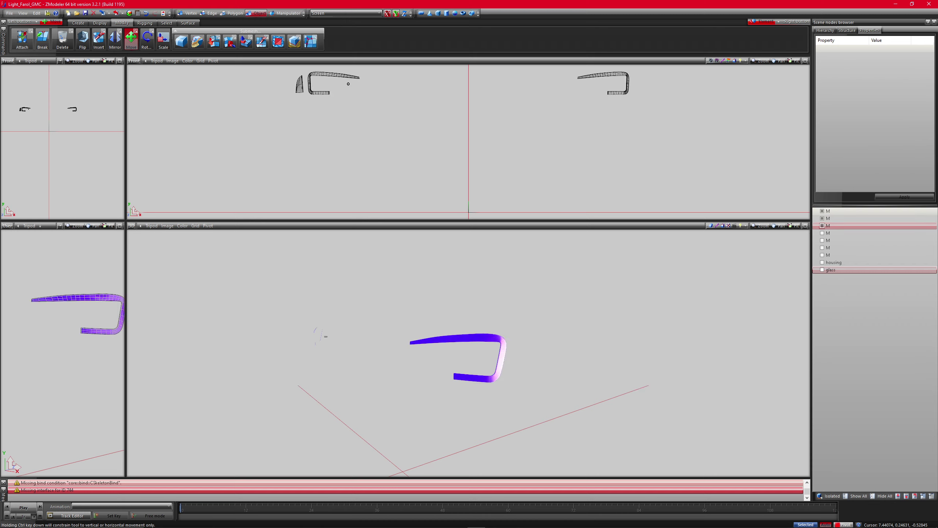
Hide the purple light-strip node, rename it ledstrip and move it directly above housing in the node list.
left_click(823, 225)
left_click(829, 225)
left_click(828, 226)
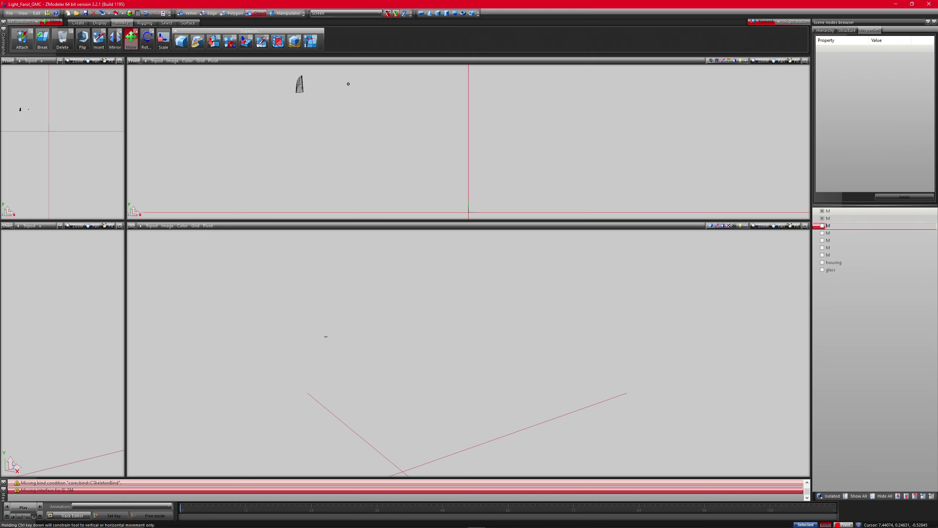
double_click(828, 226)
type("ledstrip")
key("Return")
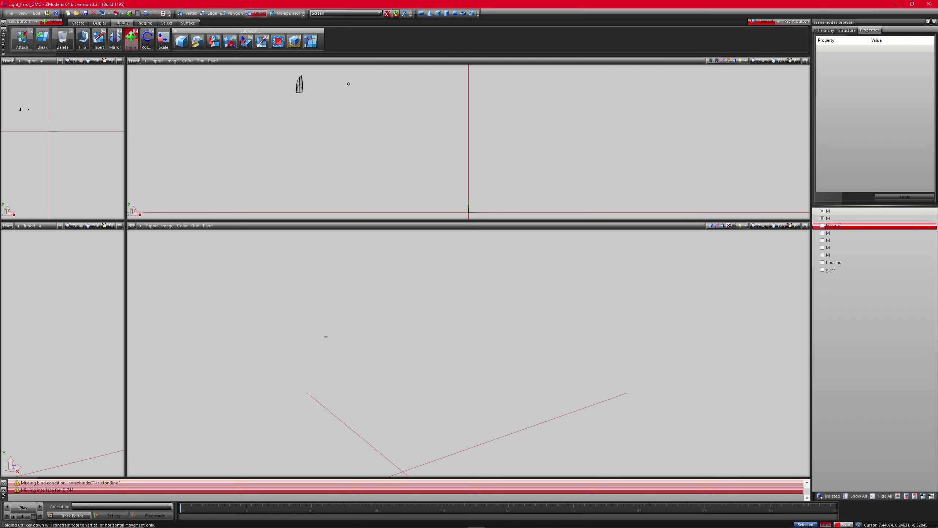
left_click_drag(834, 226, 834, 260)
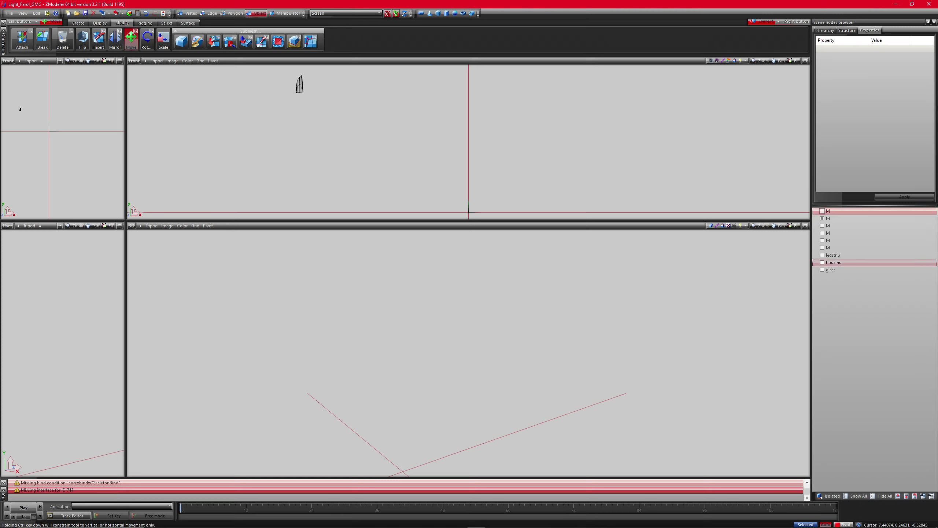
Identify the two large projector lens nodes, show only those and select both.
left_click(823, 218)
left_click(823, 226)
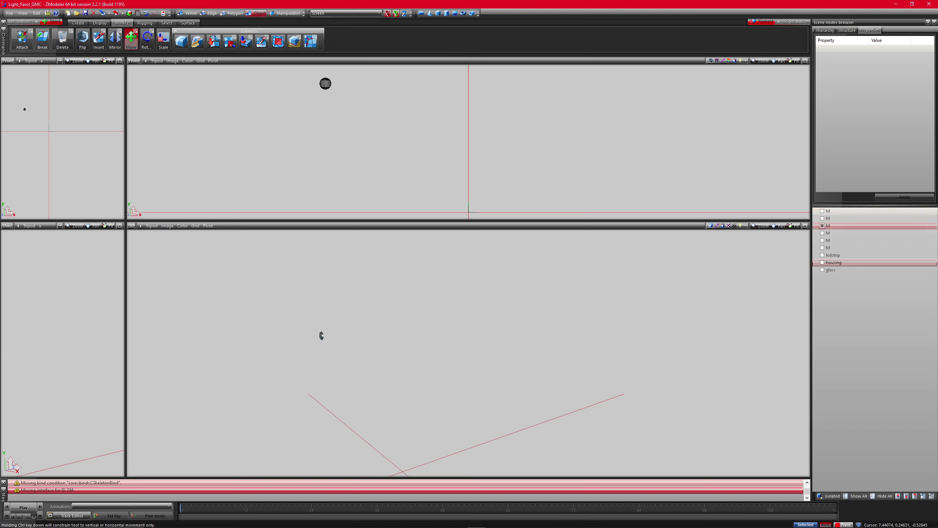
left_click(823, 233)
left_click(822, 233)
left_click(822, 241)
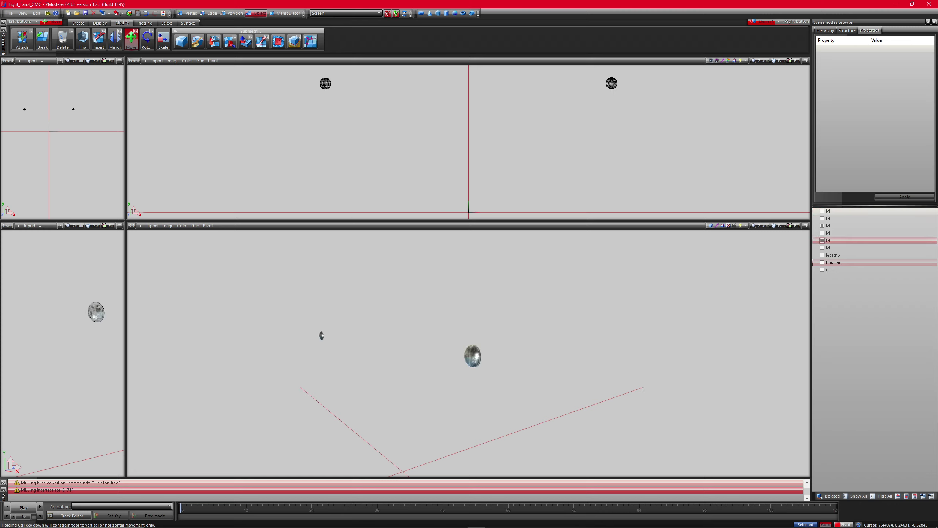
left_click(828, 233)
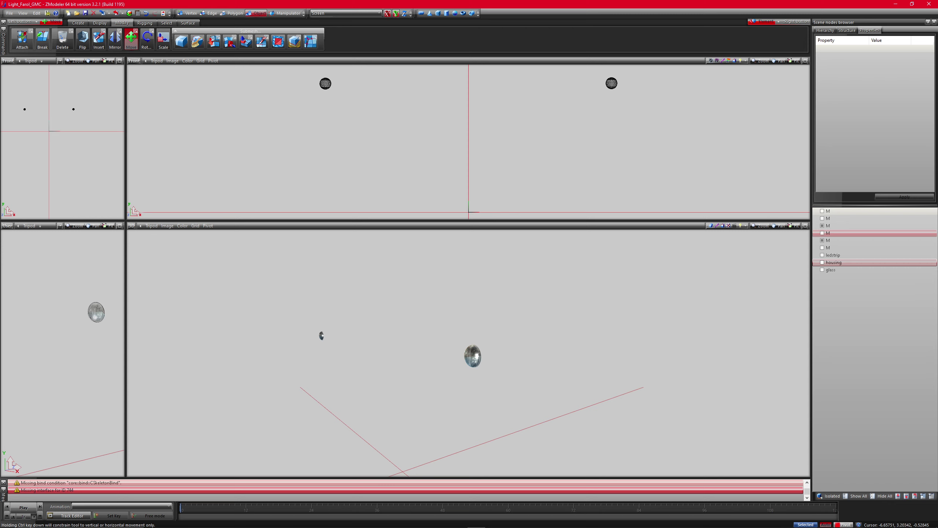
left_click_drag(623, 129, 403, 65)
left_click_drag(631, 148, 272, 66)
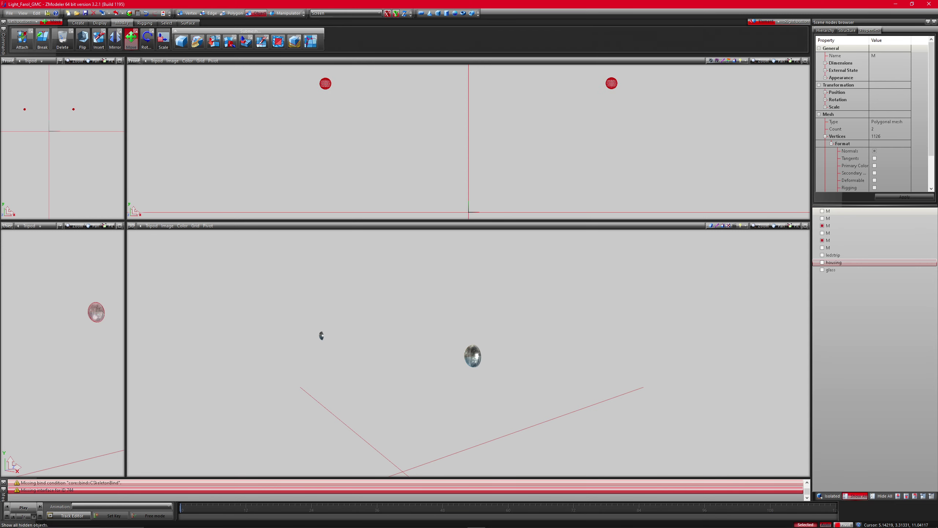
Show all nodes and restore the selection of both projector lenses.
left_click(855, 496)
middle_click_drag(480, 333, 536, 351)
right_click_drag(617, 139, 599, 137)
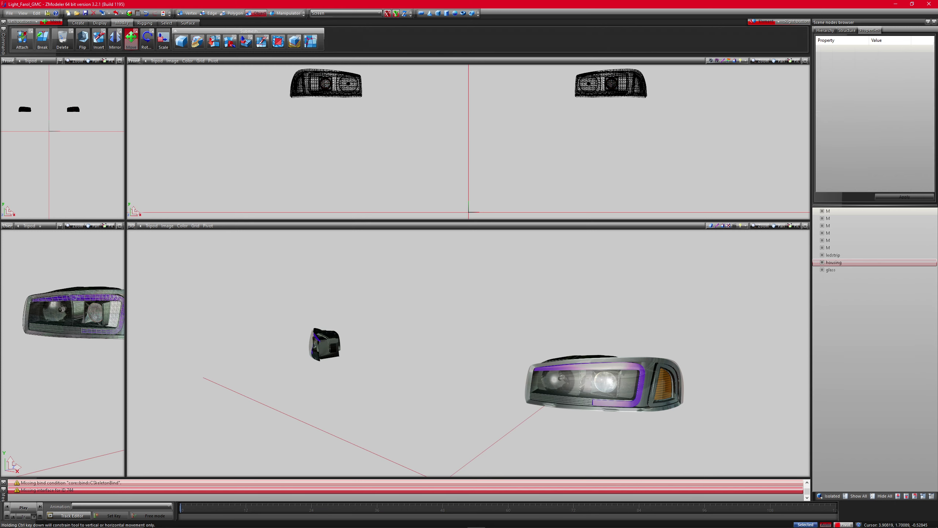
key("ctrl+z")
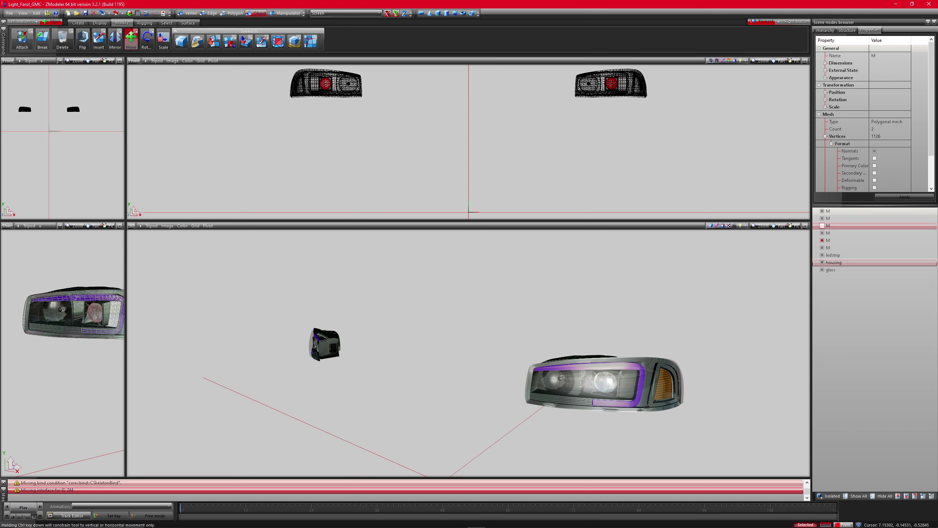
Check the visibility of both projector lens nodes and rename the right lens in the Front view headlight_l.
left_click(822, 225)
left_click(823, 225)
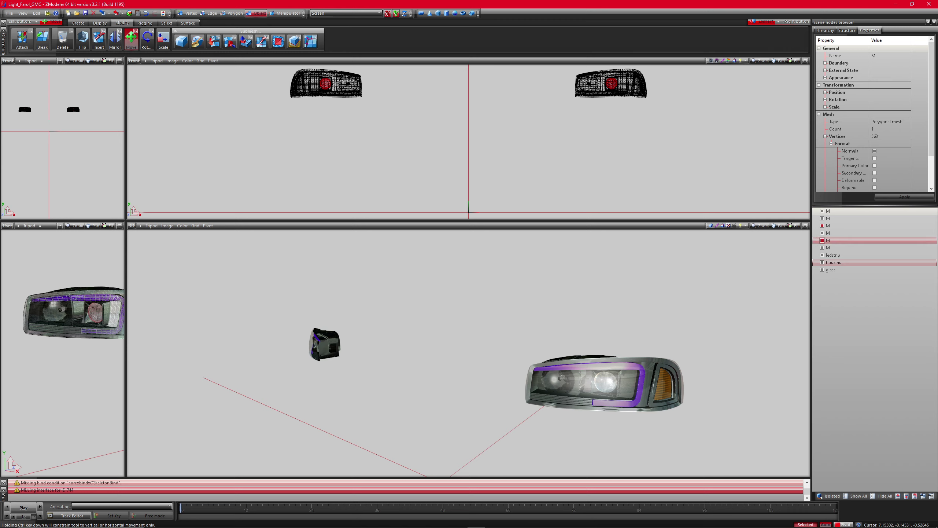
left_click(823, 240)
left_click(823, 240)
left_click(829, 240)
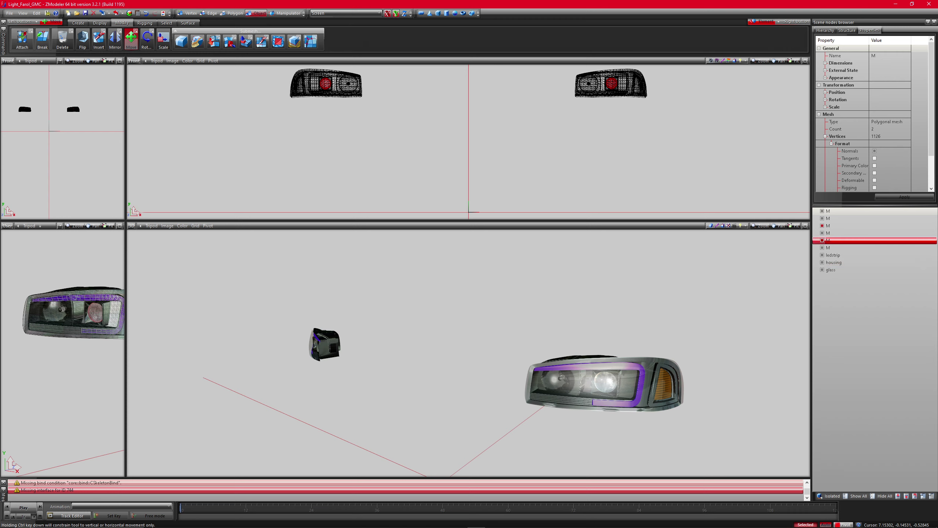
left_click(829, 240)
type("headlight_")
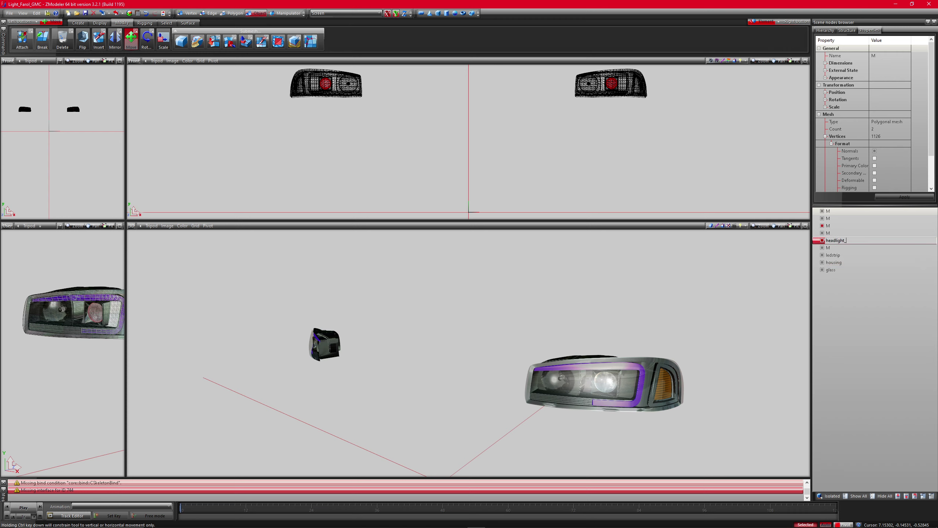
key("Return")
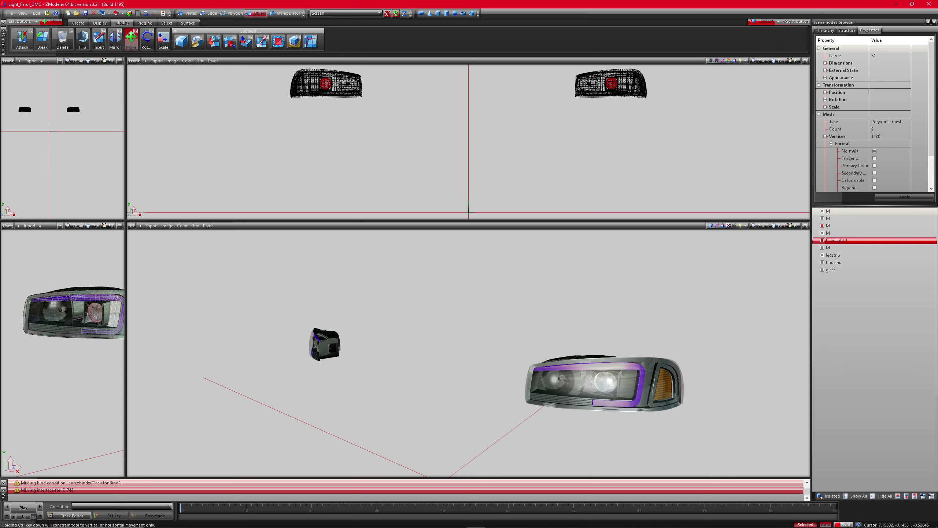
Place headlight_l directly below the other projector lens node and rename that other node headlight_r.
left_click(829, 225, "ctrl")
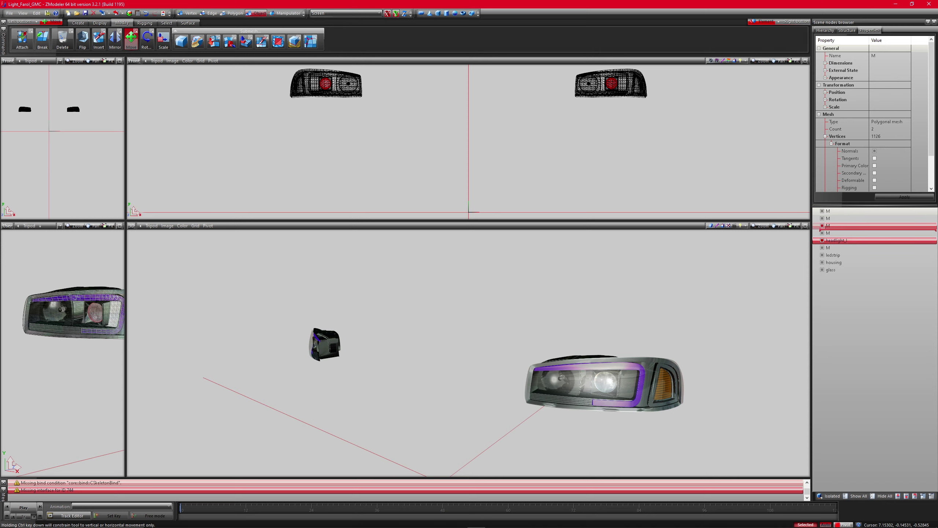
left_click_drag(837, 241, 835, 227)
left_click(828, 225)
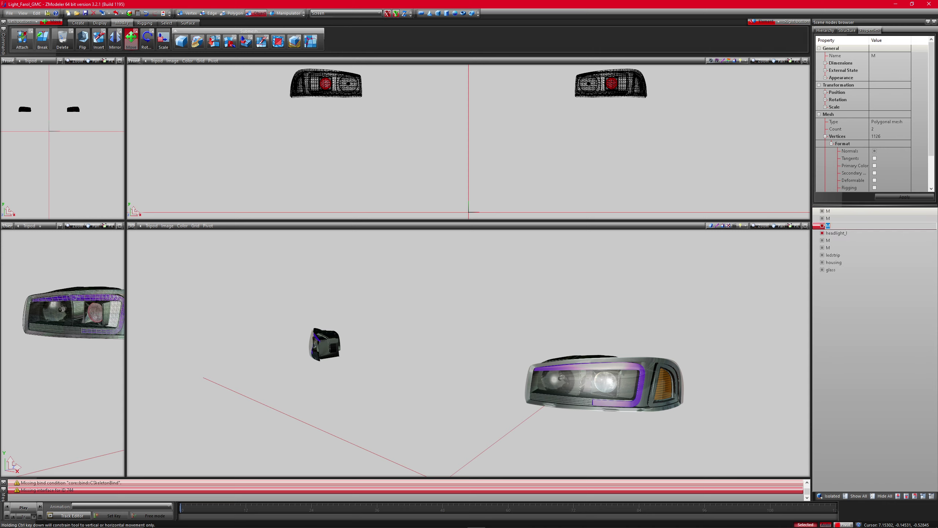
type("headlight_r")
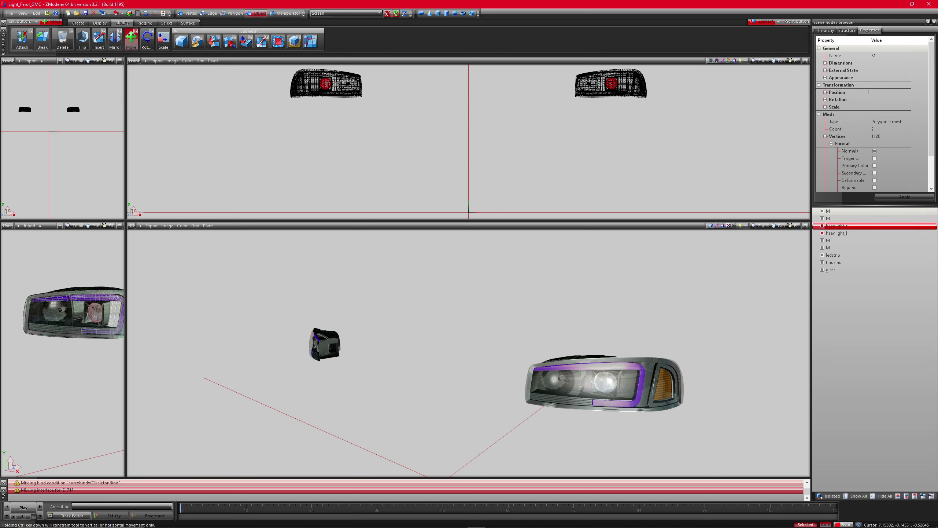
key("Return")
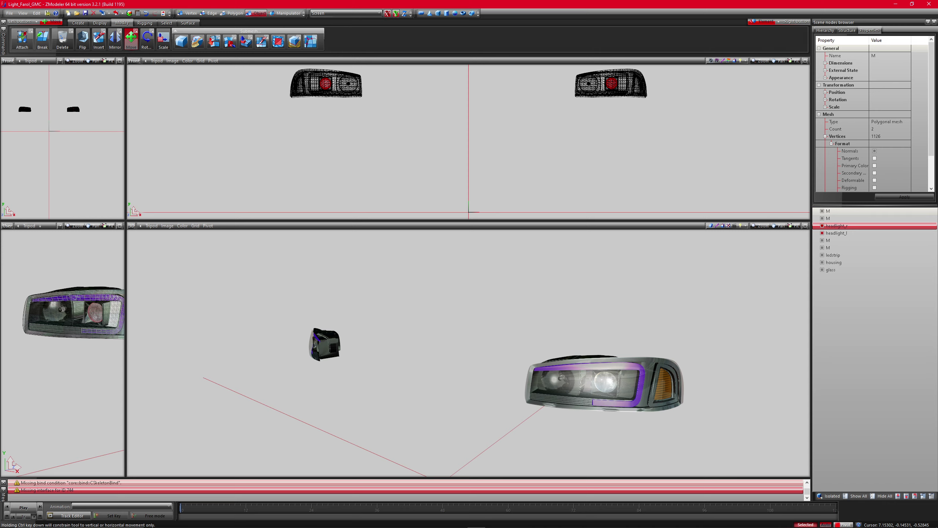
Select headlight_r and headlight_l together and move both nodes to the top of the node list.
left_click(836, 233, "ctrl")
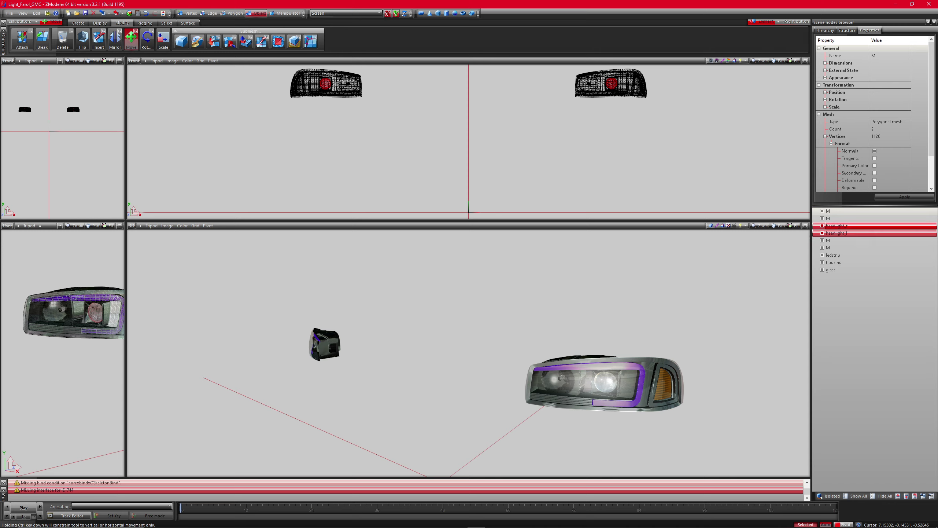
left_click(827, 212, "ctrl")
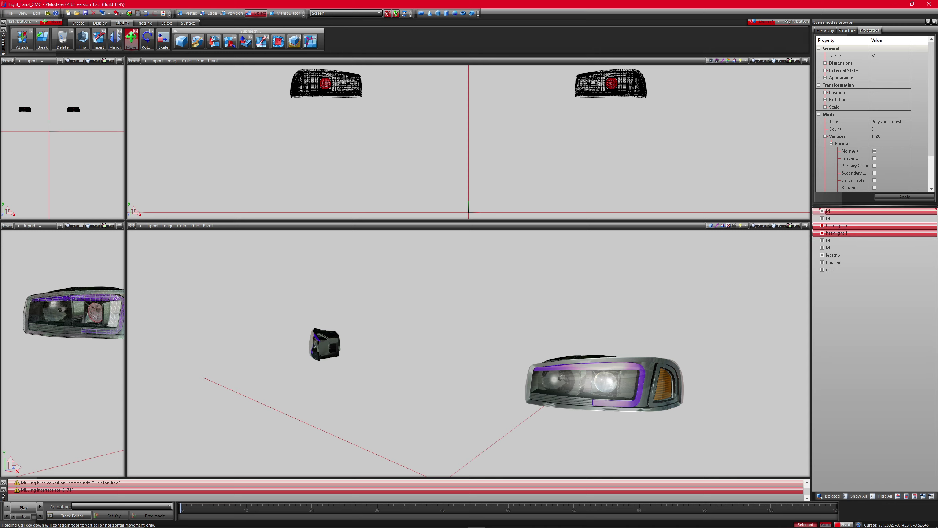
left_click_drag(829, 211, 830, 209)
key("Escape")
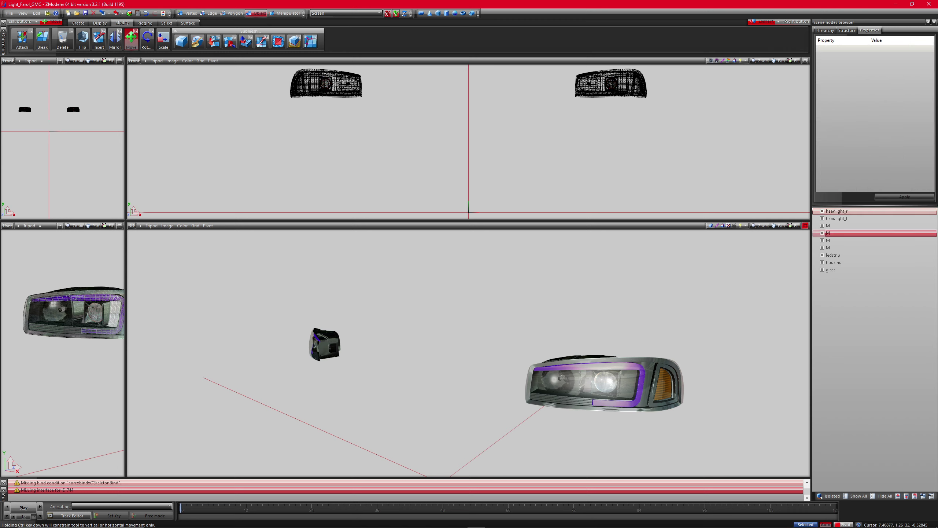
Hide the glass, housing, ledstrip, headlight_r and headlight_l nodes to isolate the remaining unnamed light parts.
left_click(822, 270)
left_click(823, 263)
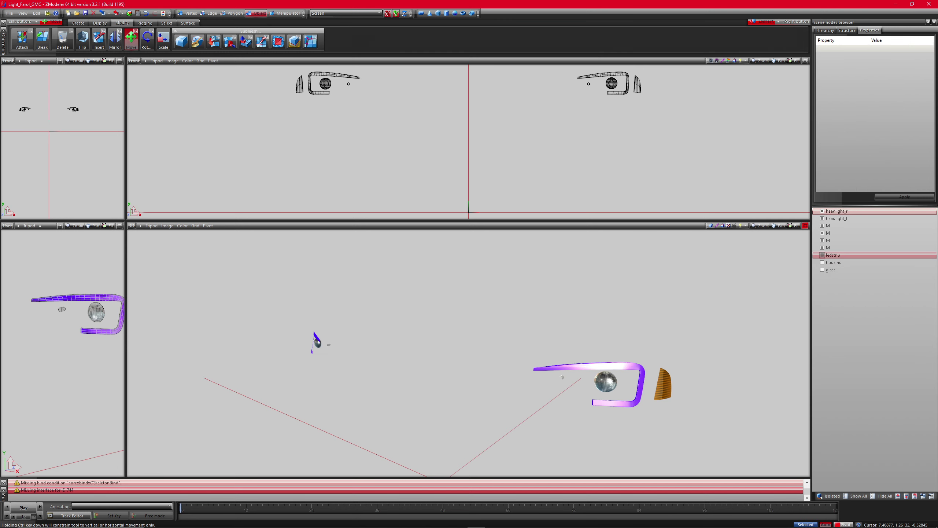
left_click(822, 256)
left_click(823, 211)
left_click(822, 218)
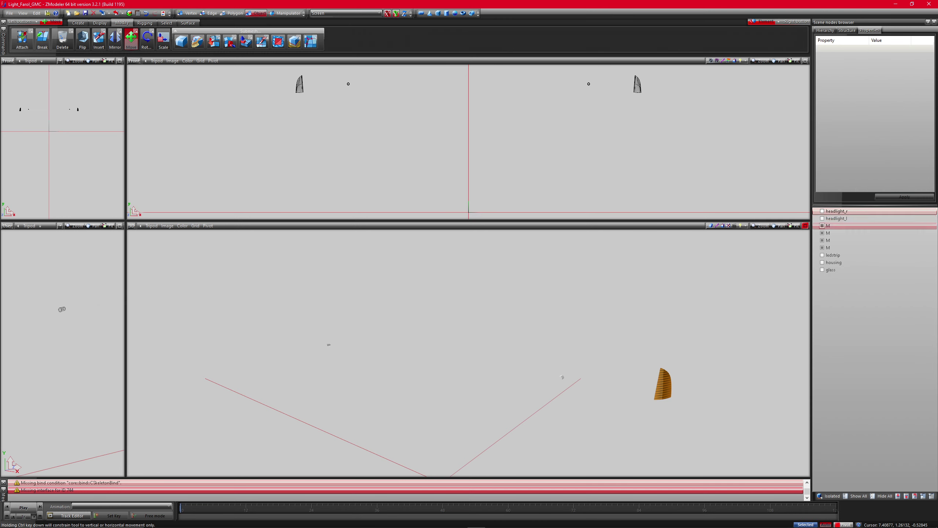
Select both small inner bulbs in the Front view and place their nodes consecutively directly below headlight_l.
left_click_drag(600, 92, 321, 65)
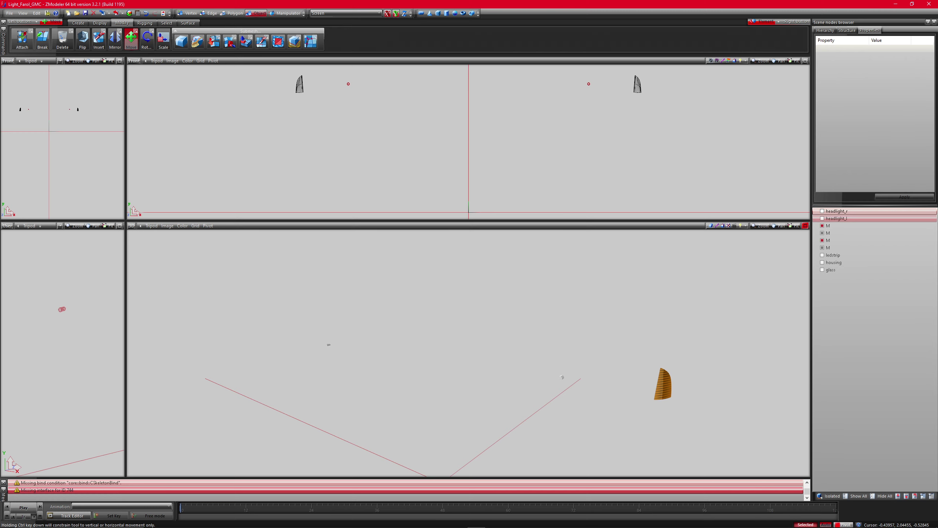
left_click(828, 226)
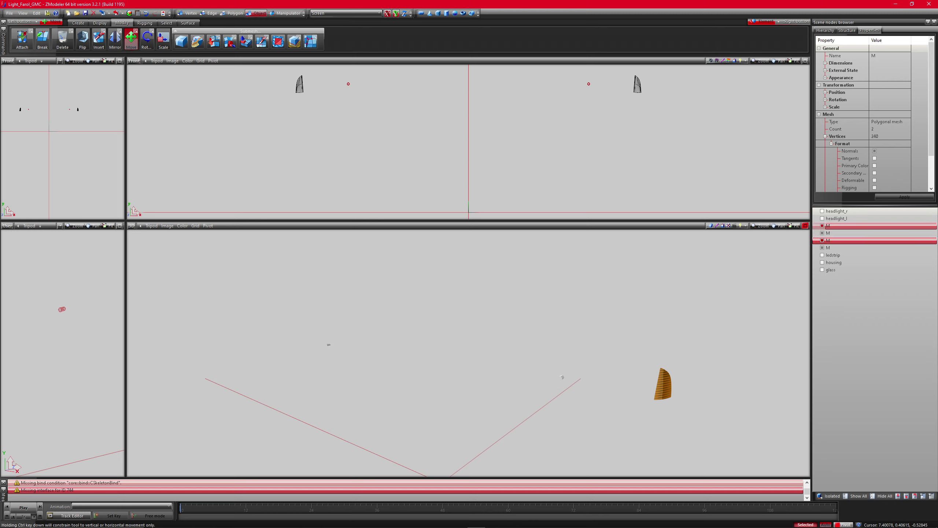
left_click(829, 233, "shift")
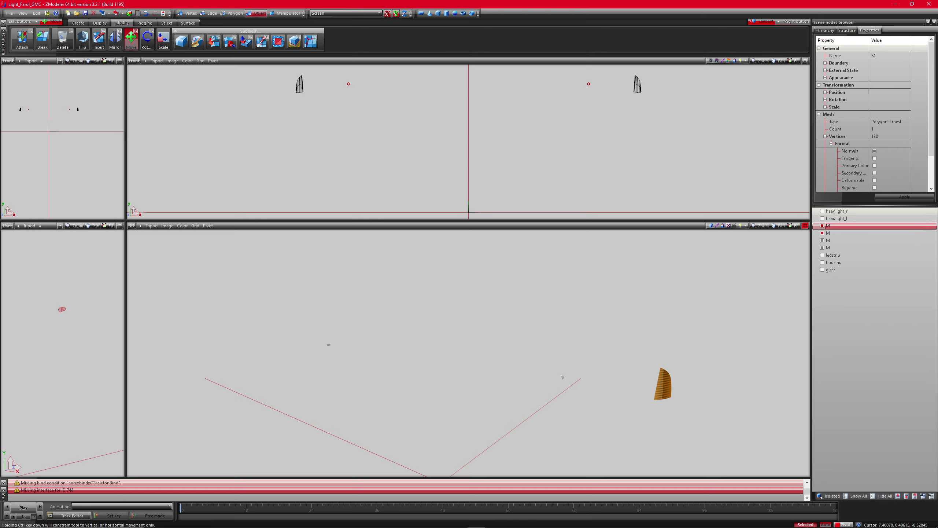
Rename the two small bulb nodes extralight_1 and extralight_2, in list order, and clear the bulb selection.
key("ctrl+a")
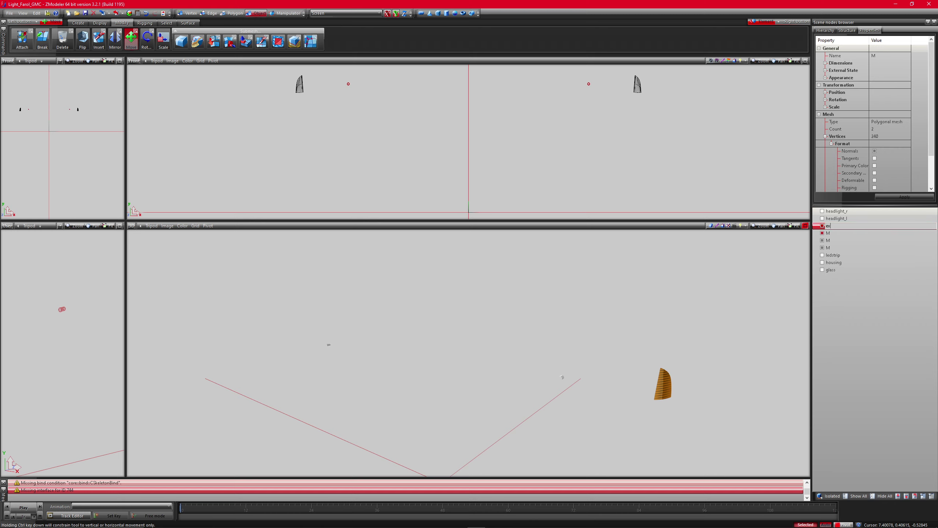
type("extralight_1")
key("Return")
left_click(829, 234)
left_click(828, 234)
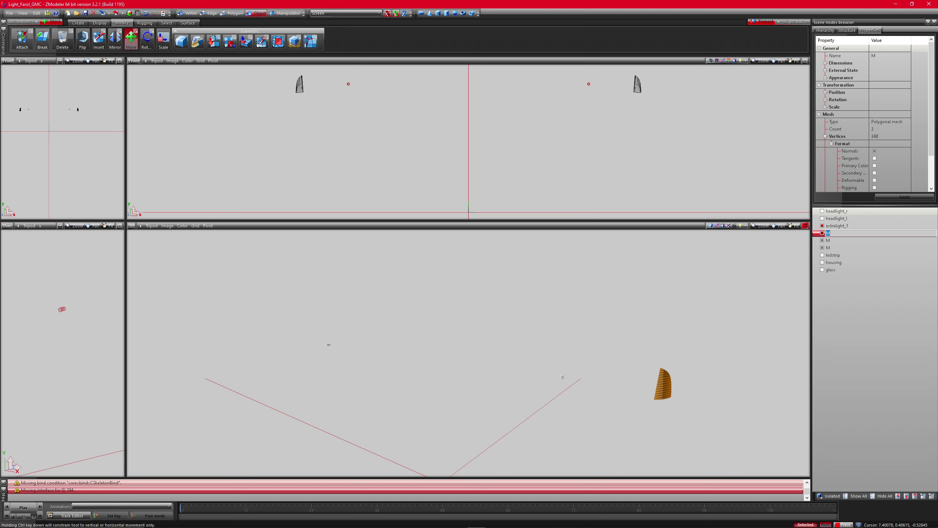
type("extralight_2")
key("Return")
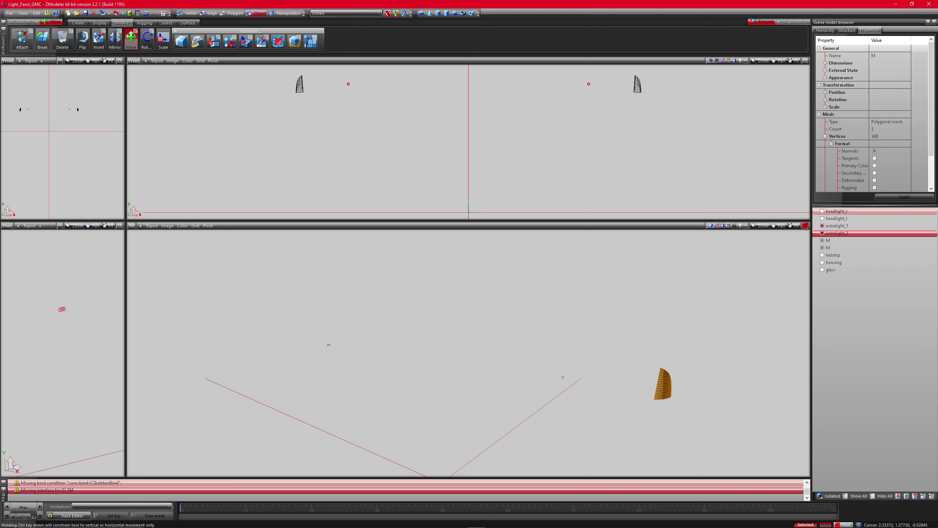
right_click_drag(589, 130, 649, 139)
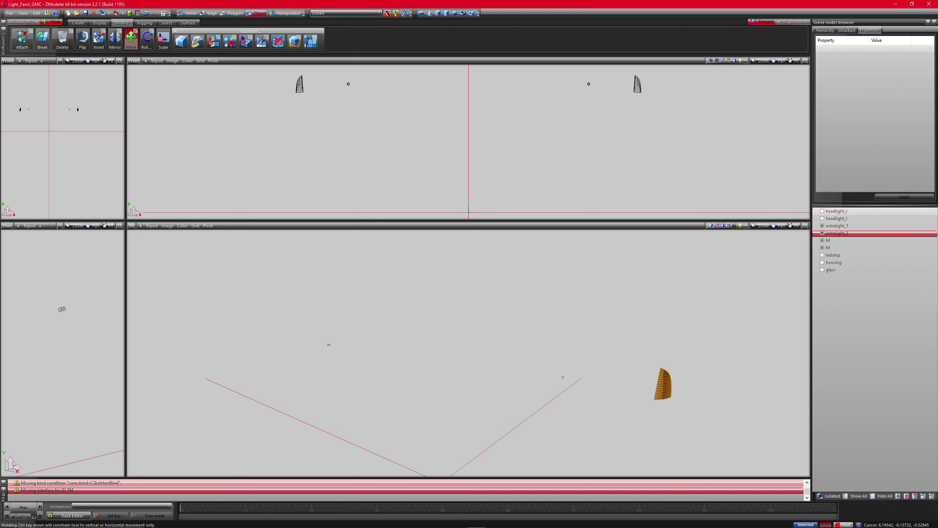
left_click(837, 218)
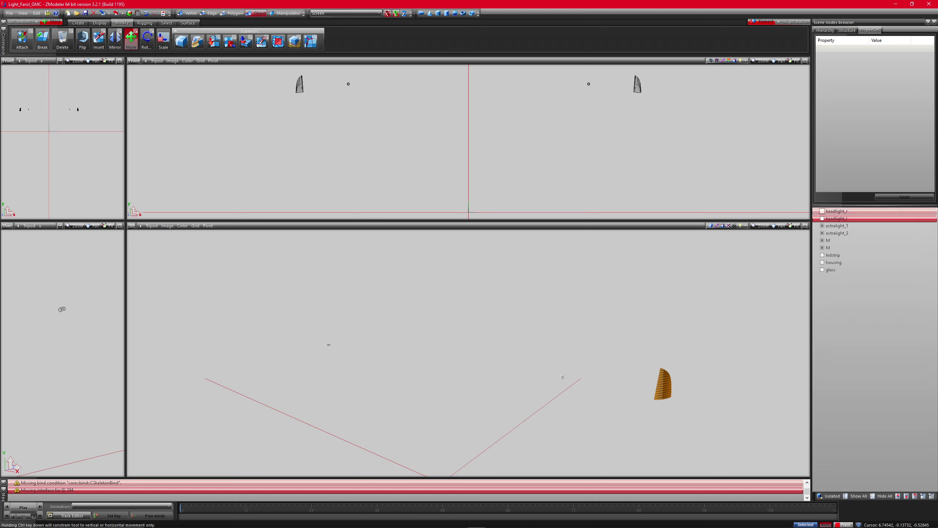
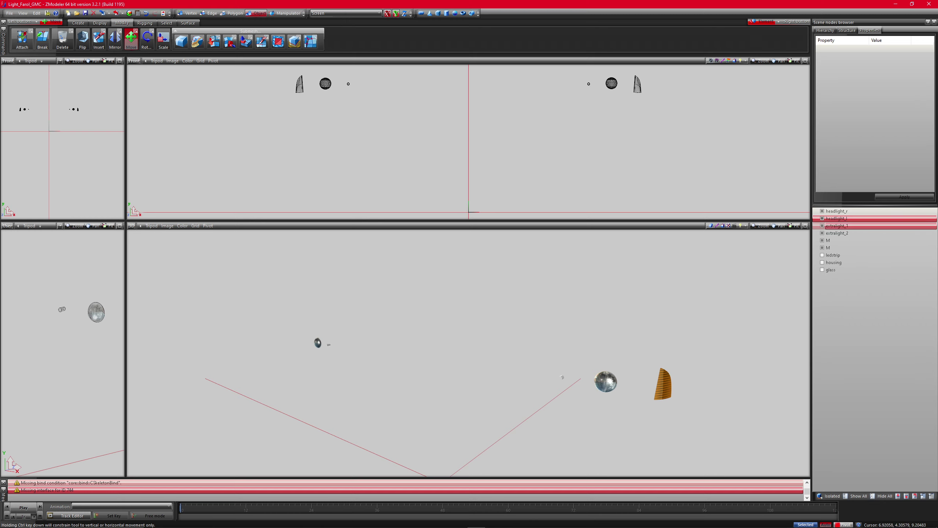
Move the last unnamed amber indicator node above the other one and check which indicator it controls.
left_click(822, 240)
left_click(822, 240)
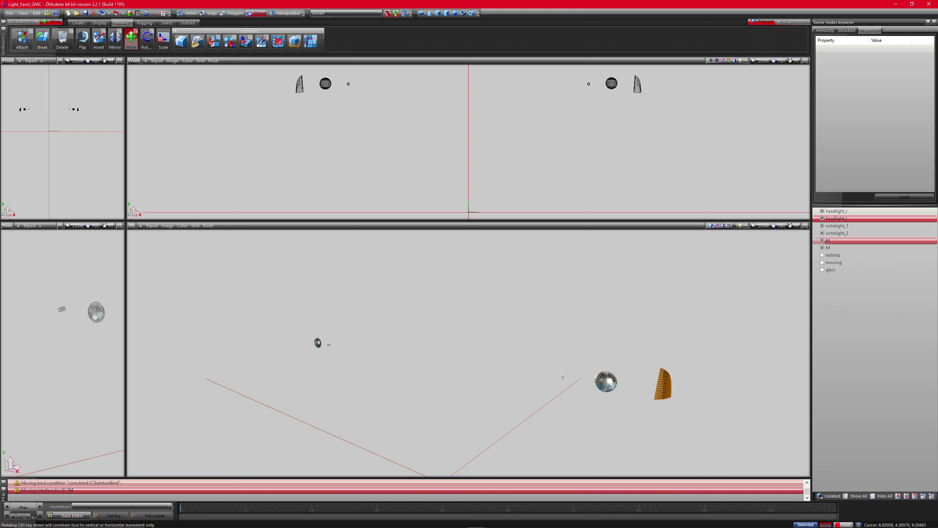
left_click_drag(829, 248, 829, 239)
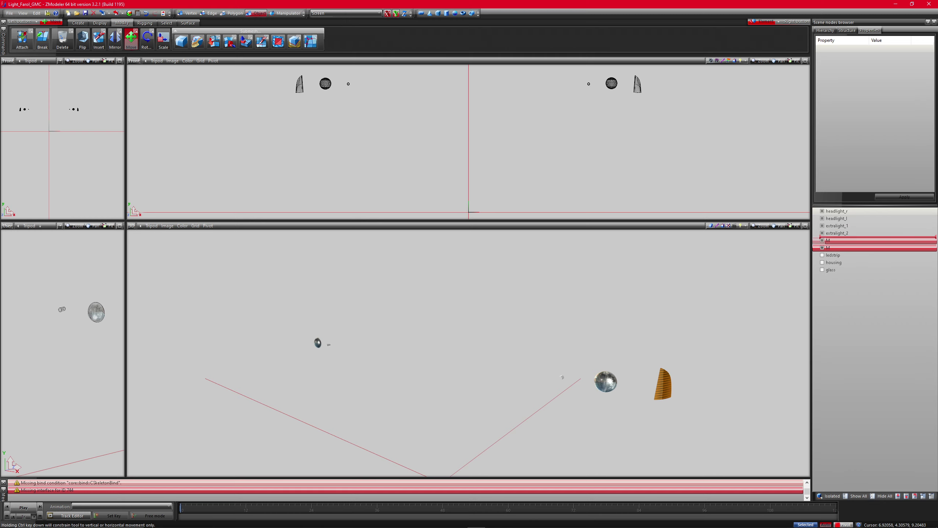
left_click(827, 241)
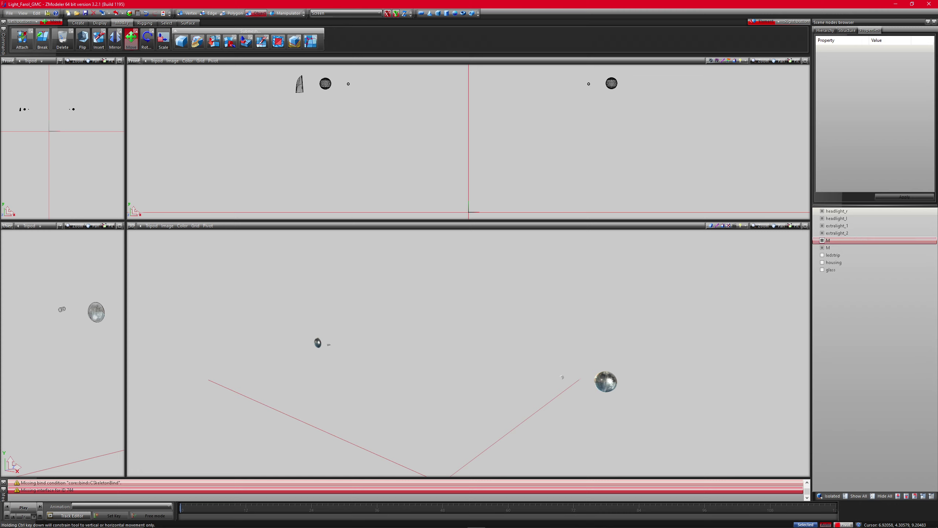
Rename the upper amber indicator node indicator_lf and the one below it indicator_lr.
left_click(827, 241)
key("ctrl+a")
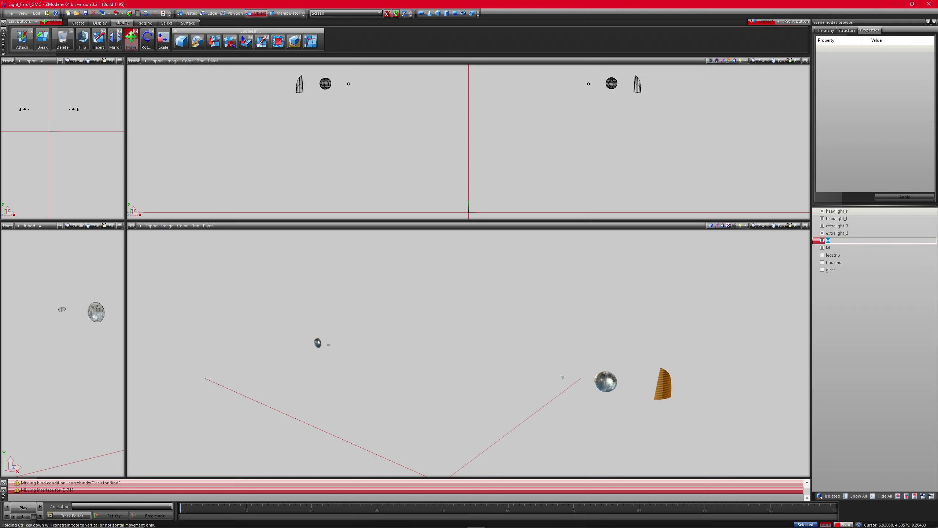
type("indicator_lf")
key("Return")
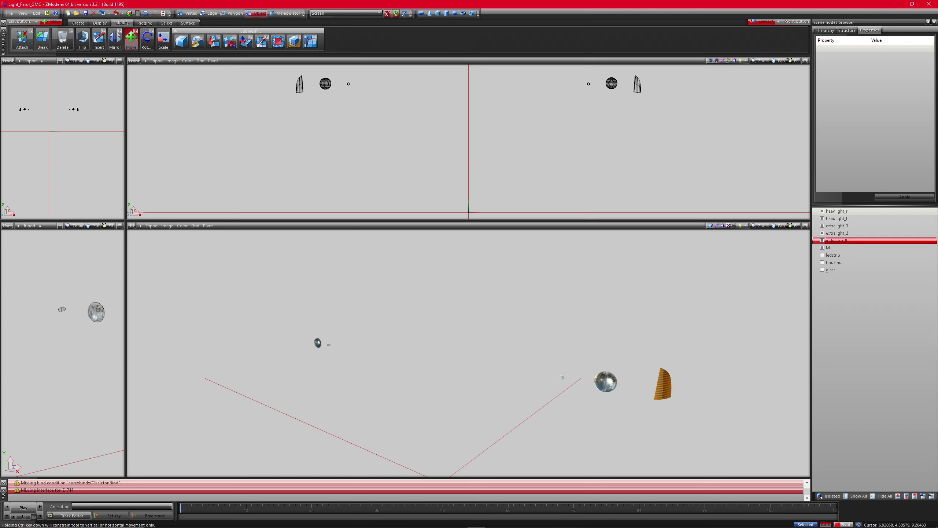
left_click(829, 248)
key("F2")
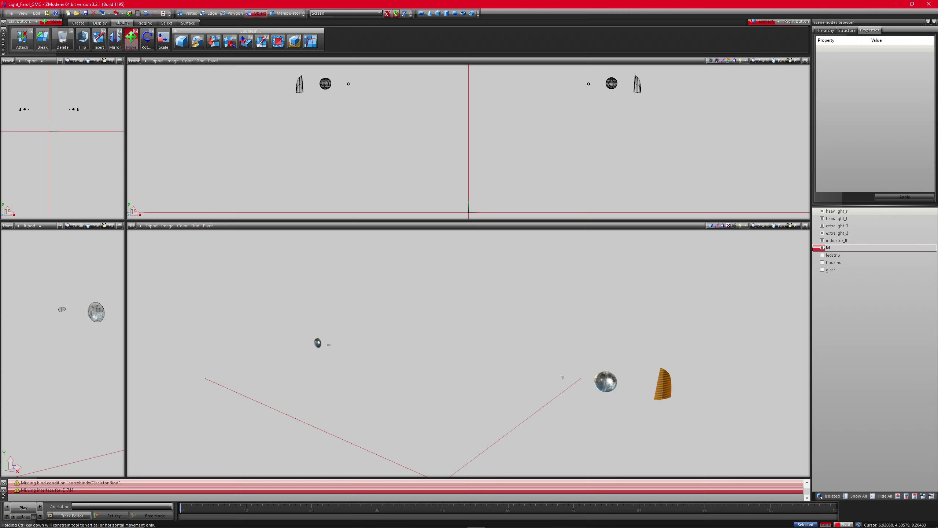
type("indicator_lr")
key("Return")
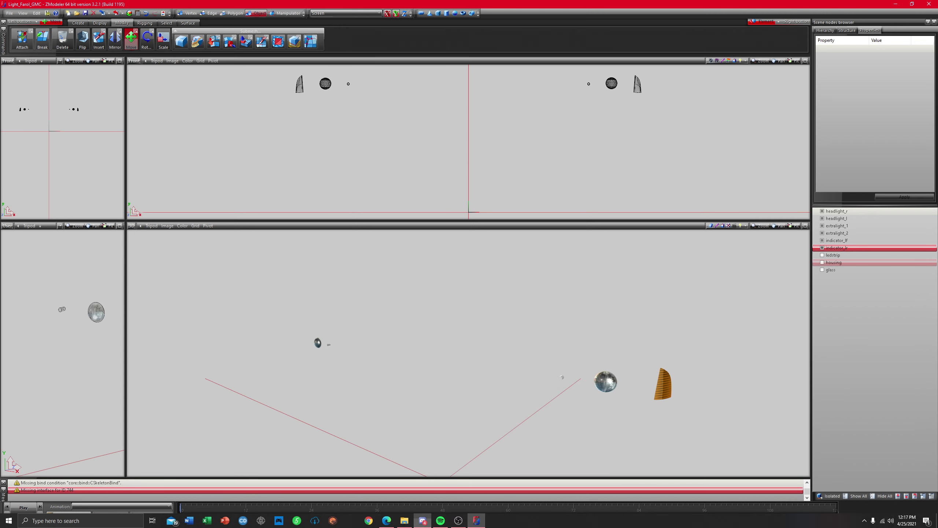
Switch to Discord, open the GODzMODz server's stuff-you-can-use-to-learn channel and expand the Zmod_Tips.txt preview.
left_click(422, 521)
scroll(377, 370, "down", 2)
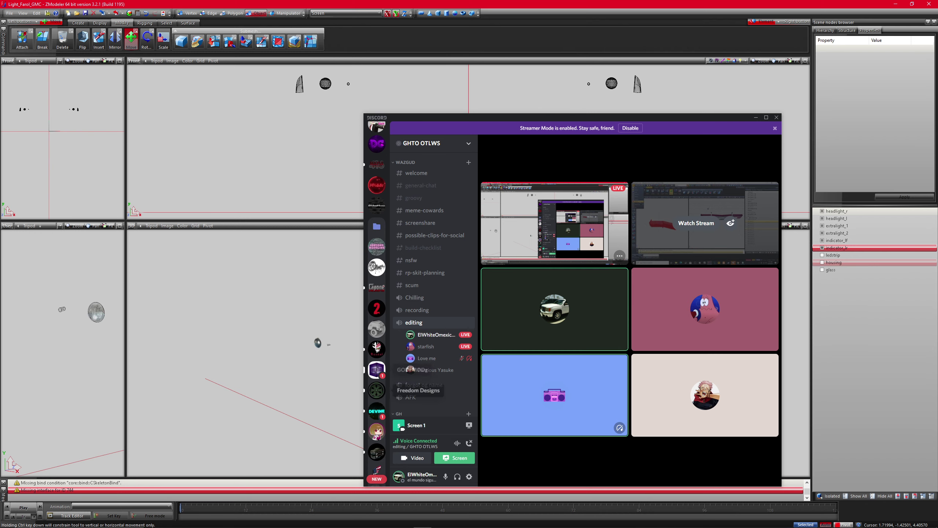
left_click(376, 369)
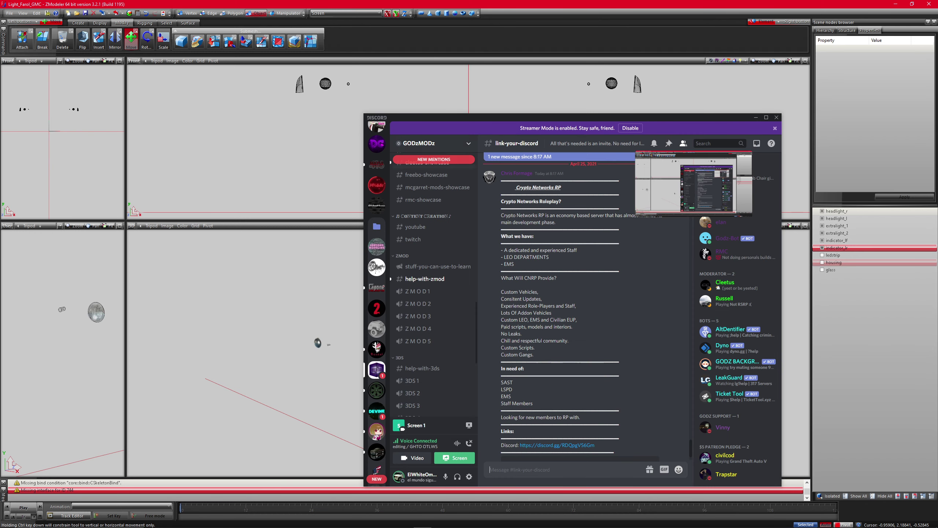
left_click(438, 267)
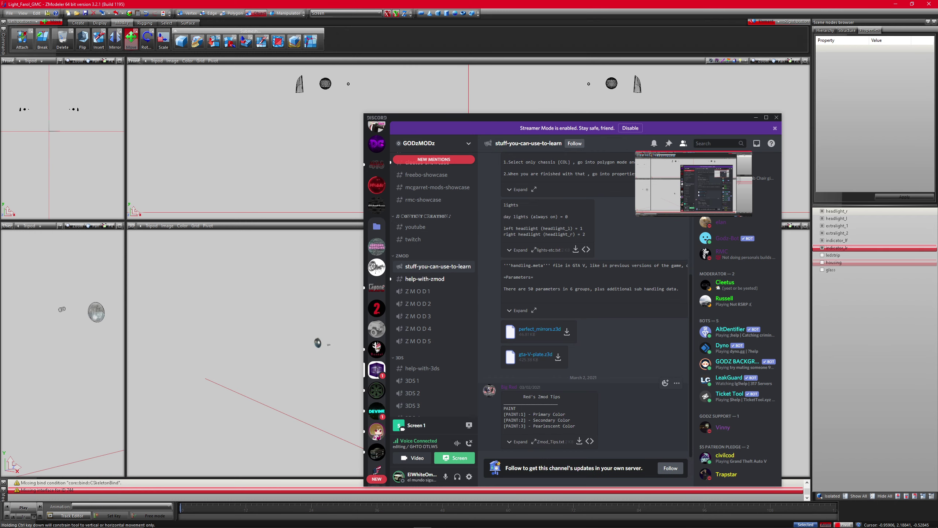
left_click(518, 441)
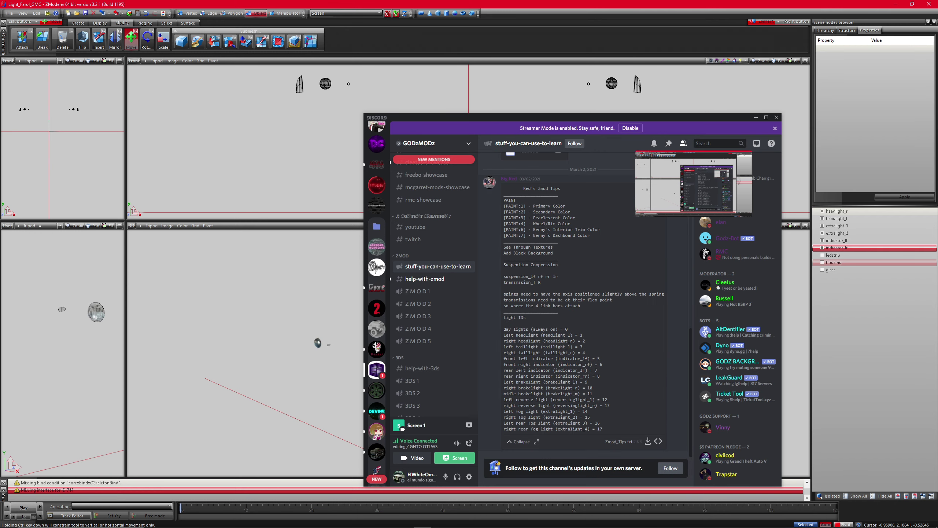
Copy the complete Light IDs section, including its heading, from the Zmod_Tips.txt preview.
left_click_drag(603, 430, 504, 329)
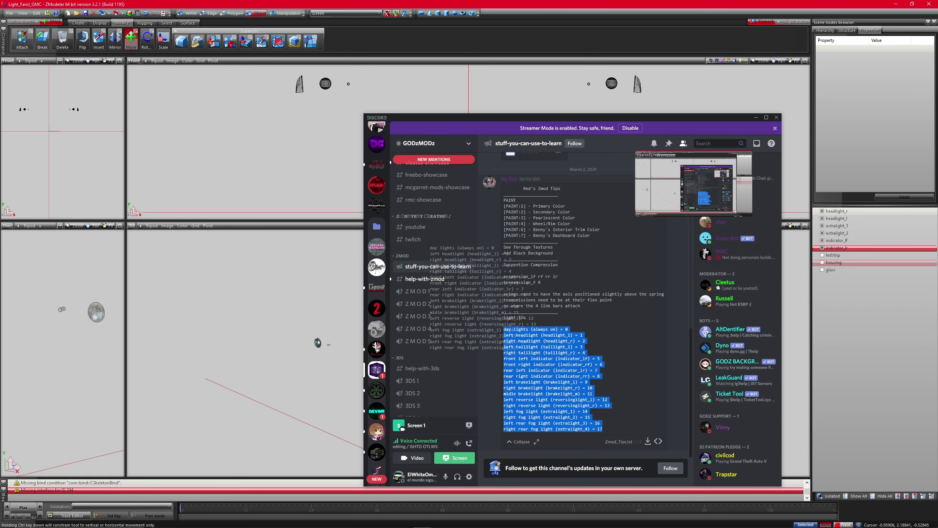
left_click_drag(603, 430, 504, 317)
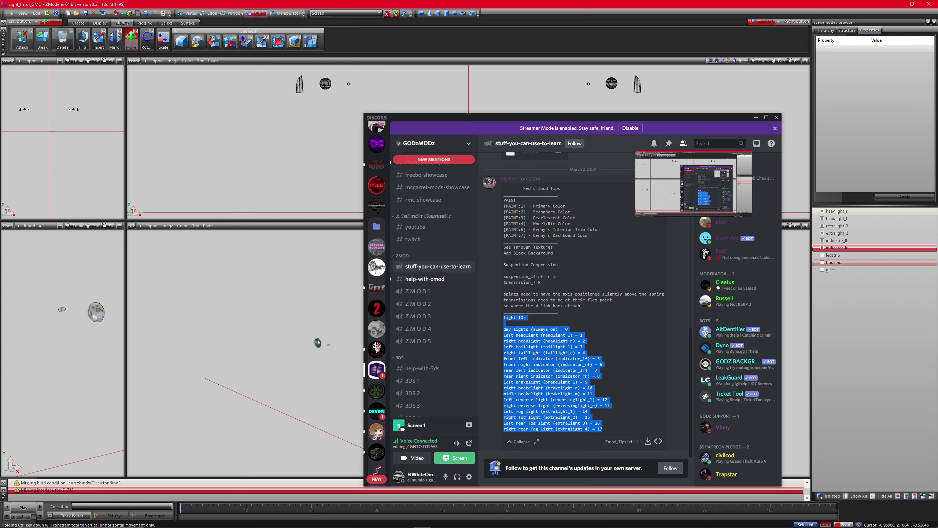
right_click(558, 367)
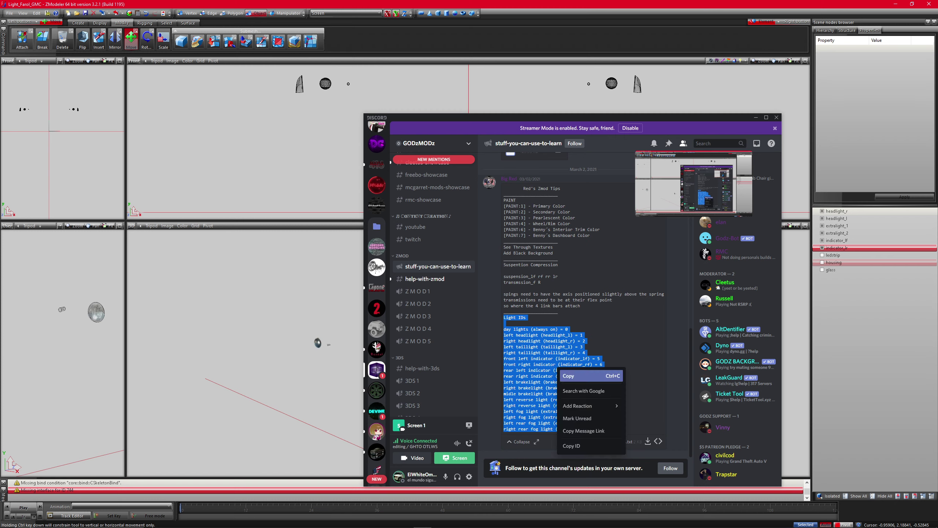
left_click(571, 376)
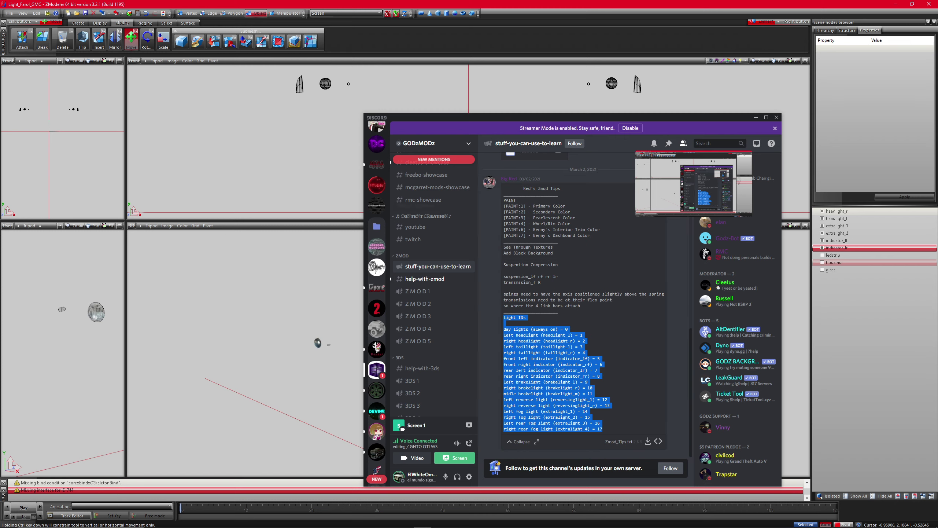
Open the general-help text channel in the ZMOD help category of the Mexs' Customs Discord server.
left_click(376, 206)
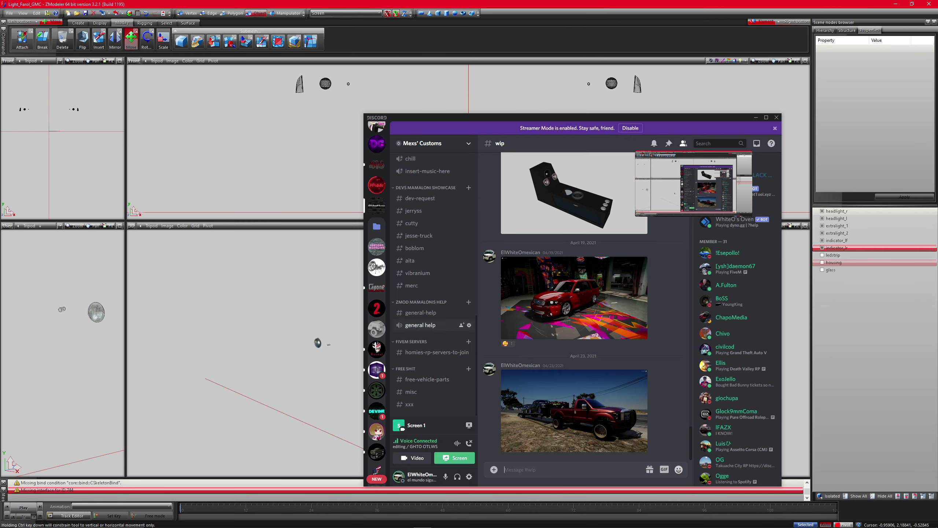
scroll(425, 336, "up", 2)
scroll(425, 335, "down", 2)
scroll(425, 357, "up", 4)
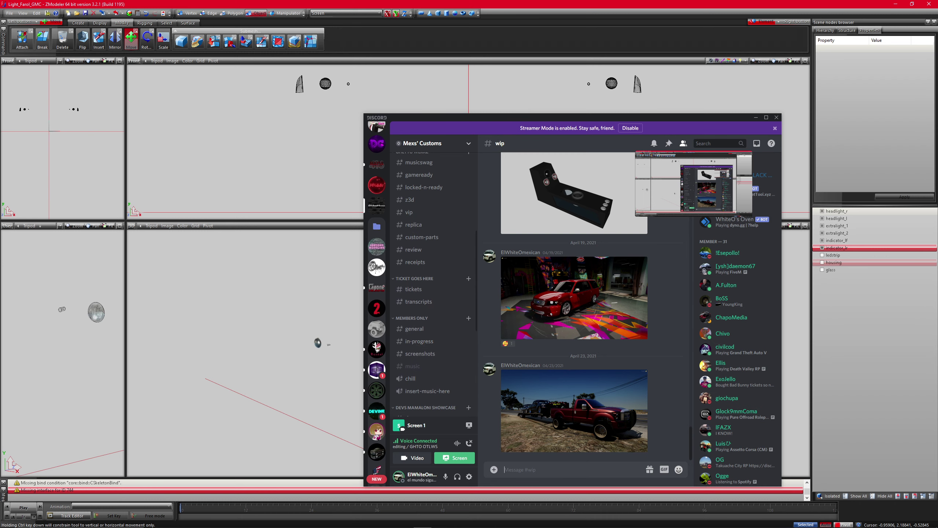
scroll(425, 341, "up", 2)
scroll(425, 336, "up", 4)
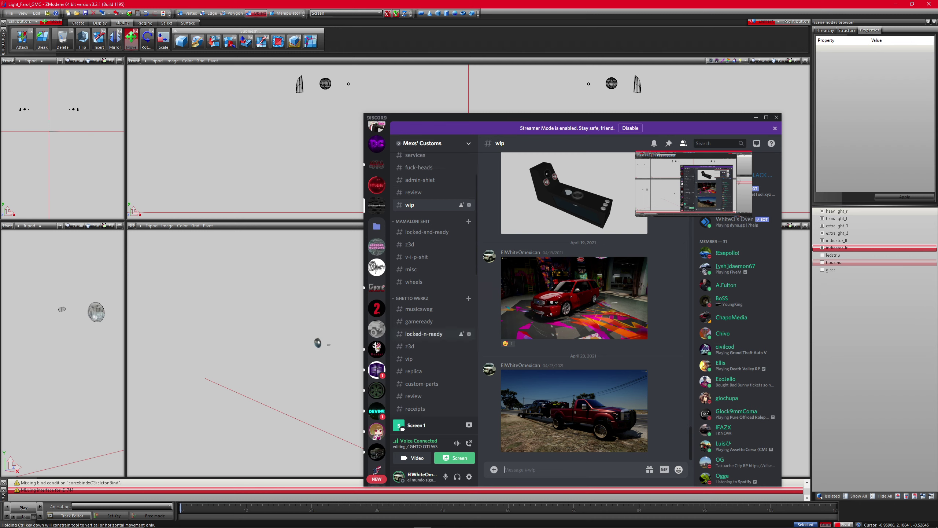
scroll(424, 322, "up", 2)
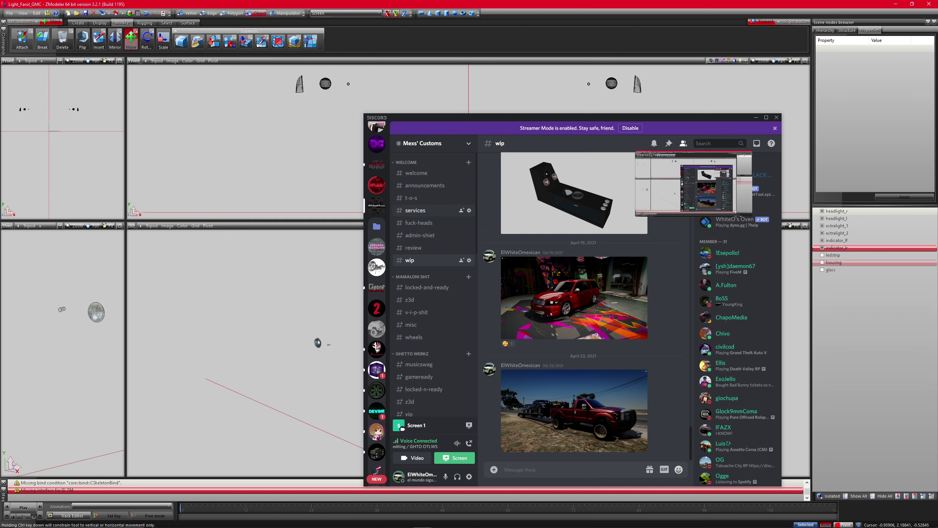
scroll(425, 244, "down", 4)
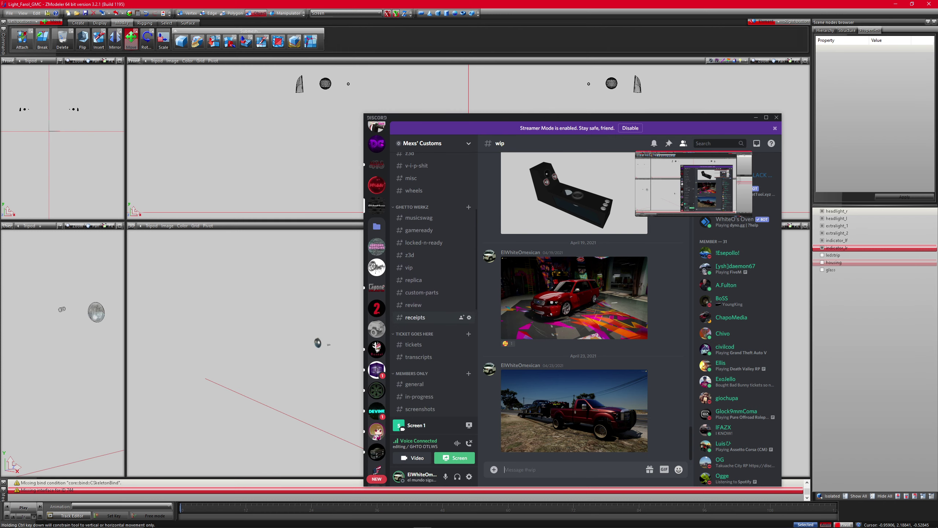
scroll(425, 244, "down", 2)
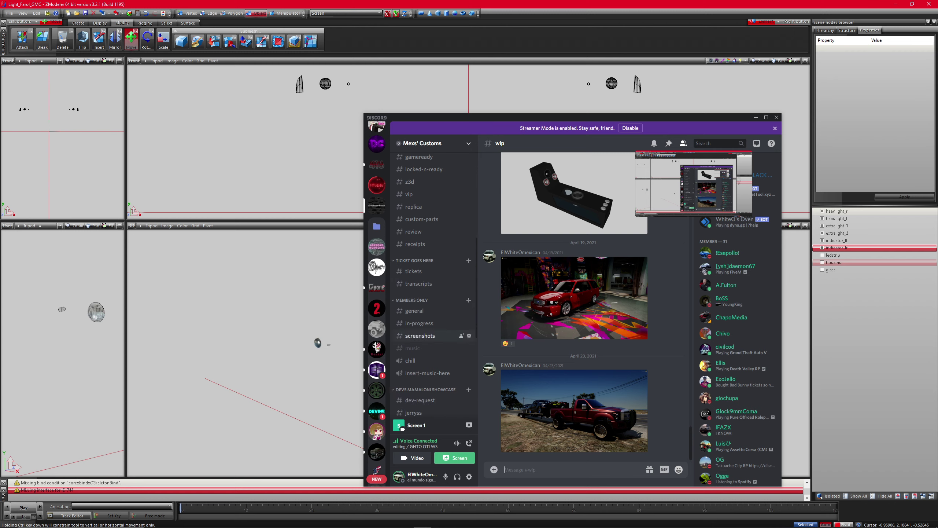
scroll(425, 335, "down", 4)
scroll(425, 333, "down", 2)
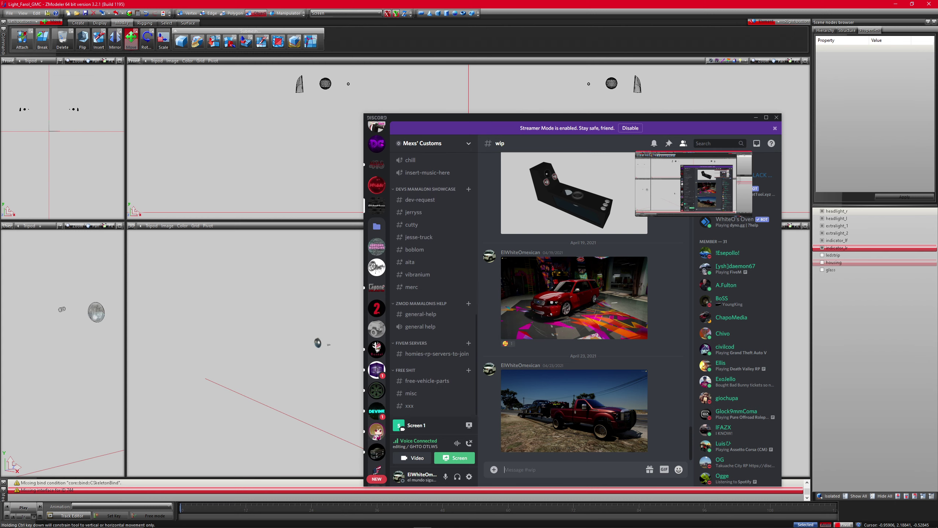
left_click(421, 313)
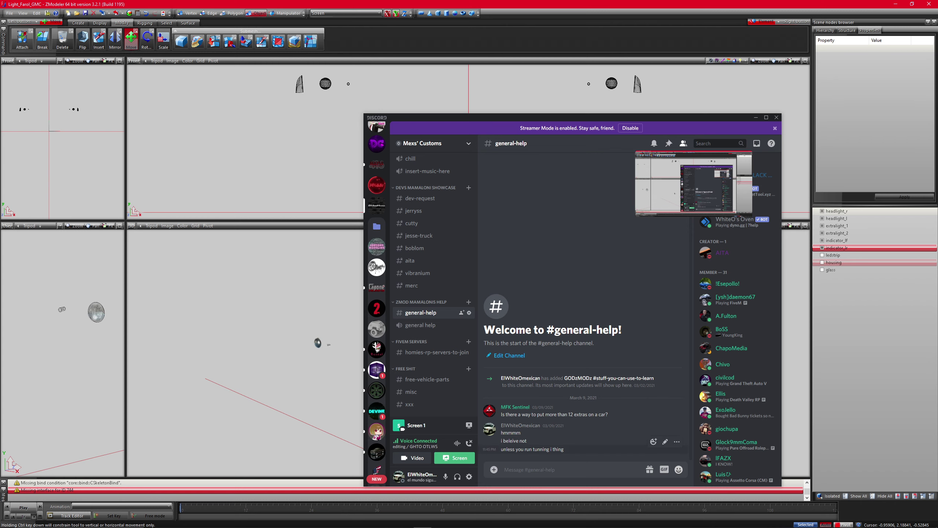
Paste the copied Light IDs list into the general-help channel and send it as a message.
right_click(536, 470)
left_click(561, 462)
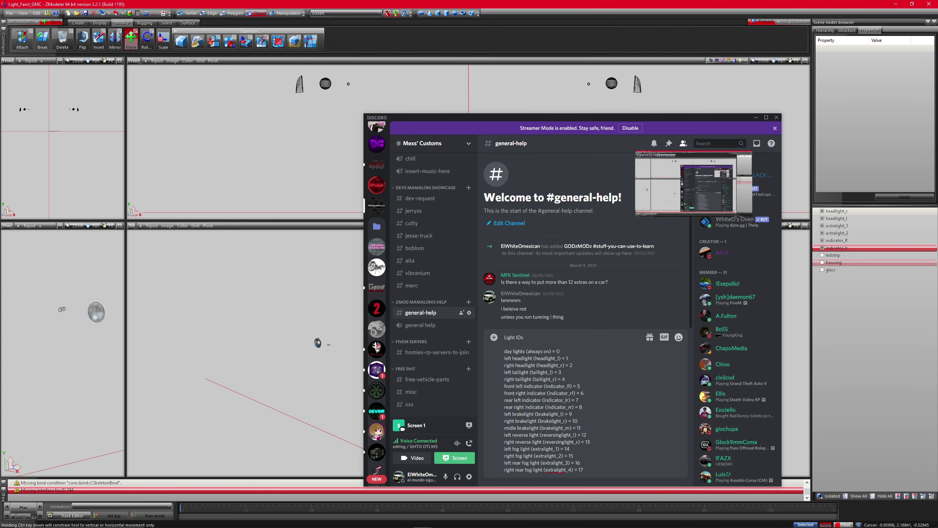
key("Return")
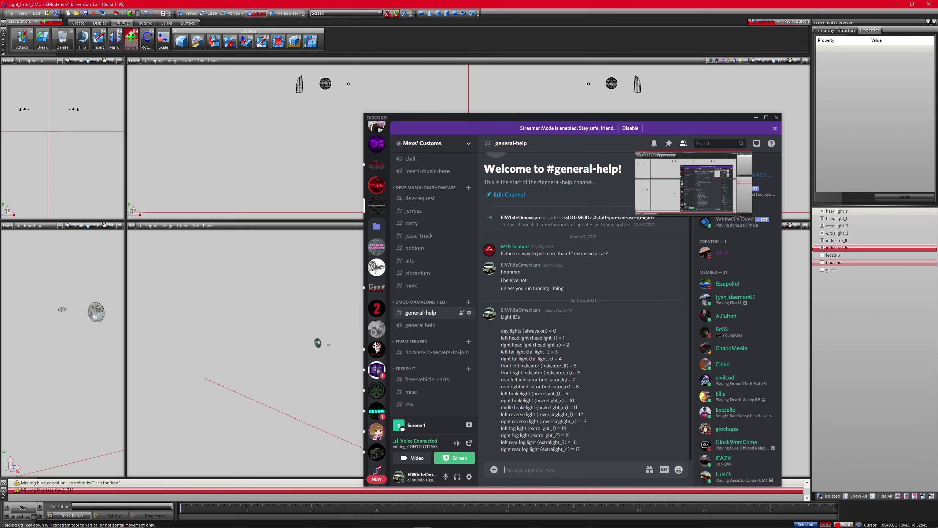
Arrange Discord and ZModeler side by side with the Light IDs list in view, and maximize the Front viewport around the lights.
left_click_drag(526, 118, 158, 103)
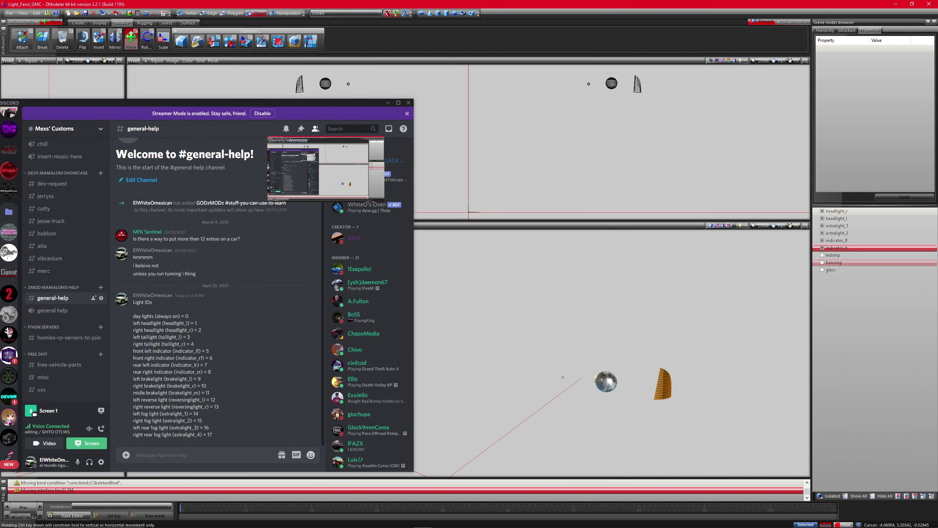
left_click_drag(460, 4, 937, 96)
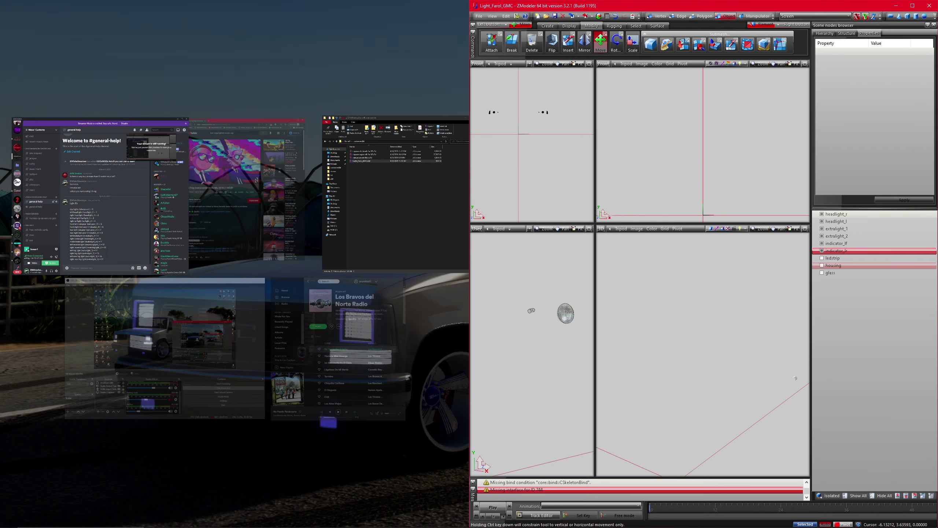
left_click(93, 185)
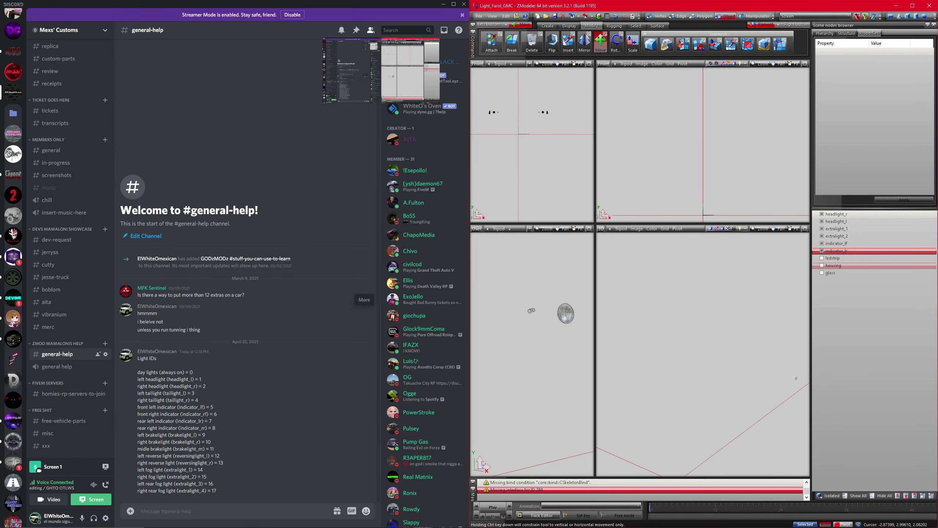
left_click(794, 63)
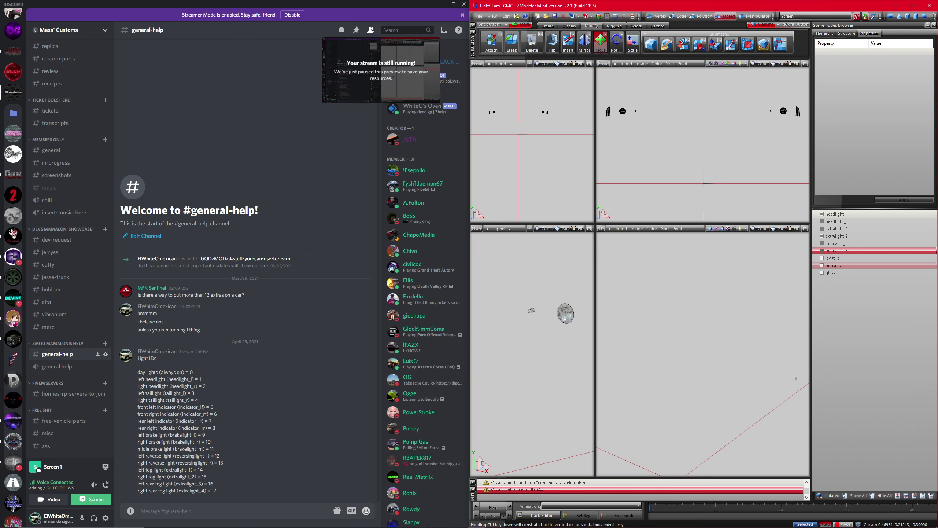
left_click(805, 63)
scroll(655, 224, "up", 4)
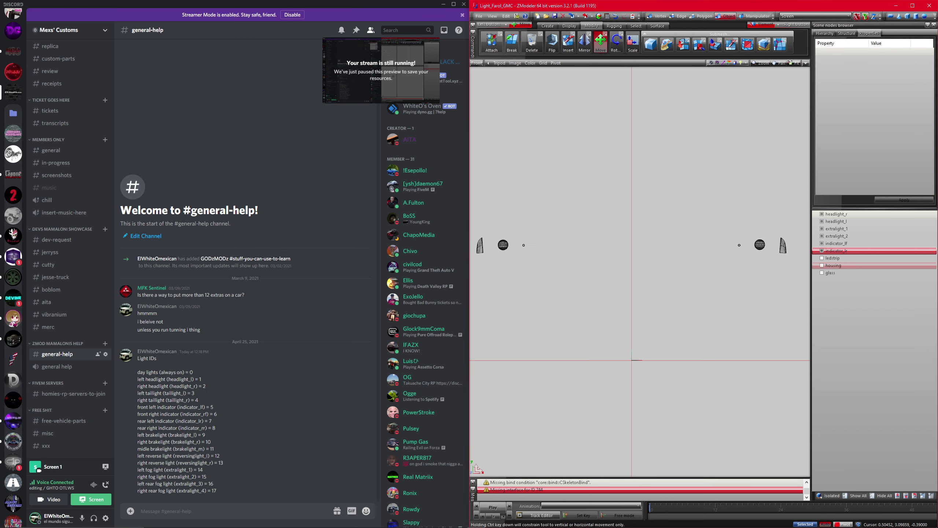
Select the extralight_1 and extralight_2 nodes, and at polygon level select only the left fog light's polygons.
left_click_drag(733, 226, 532, 248)
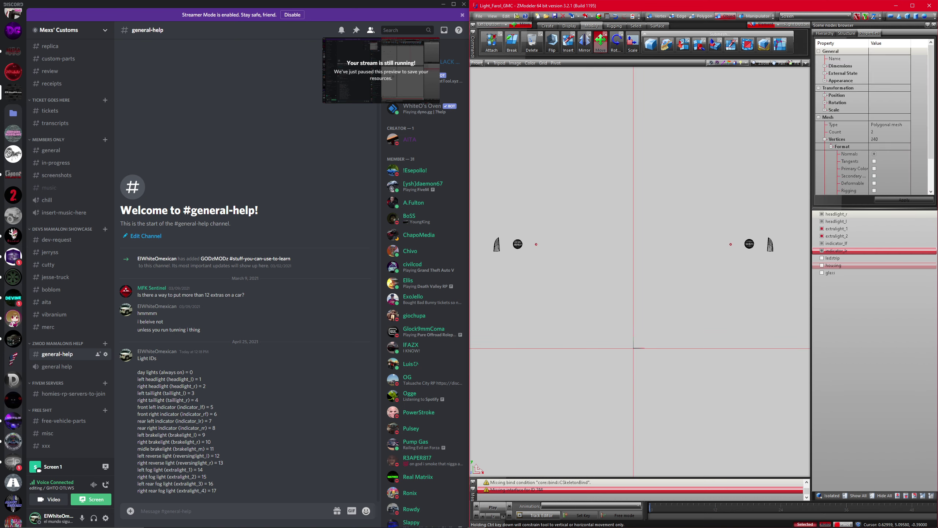
key("3")
left_click(701, 16)
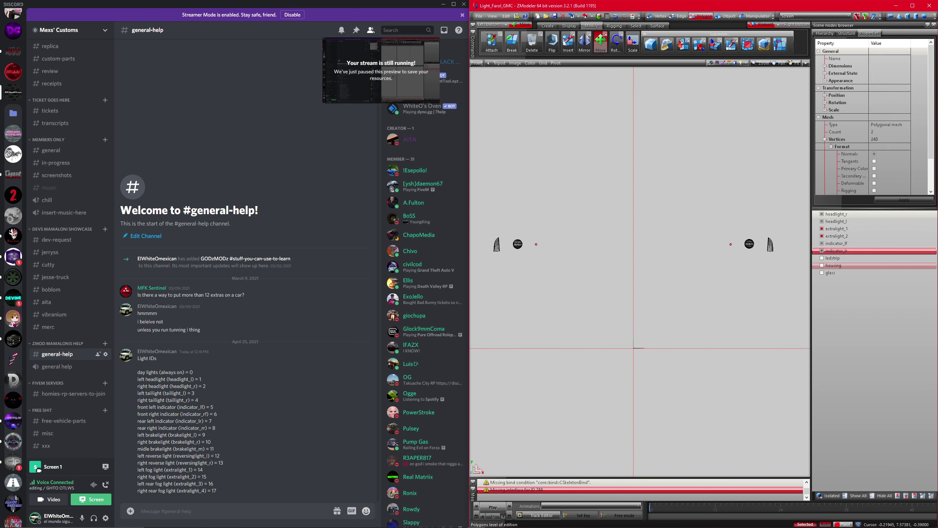
left_click_drag(747, 267, 710, 211)
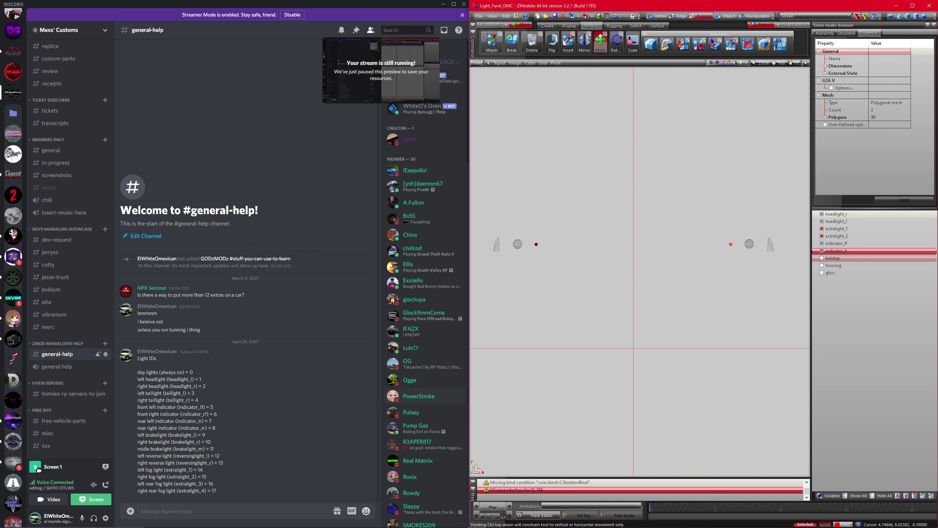
Set the External State ID of the left fog light's selected polygons to 14.
left_click(847, 33)
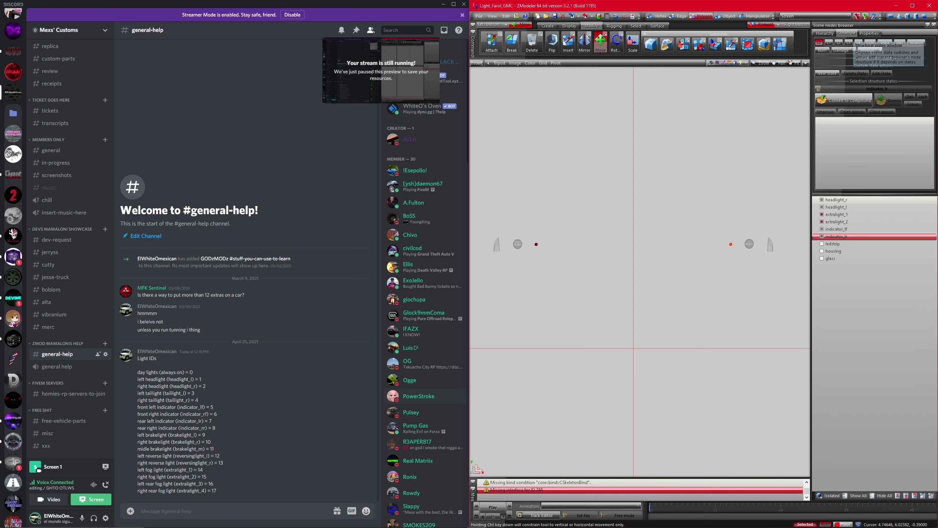
left_click(869, 33)
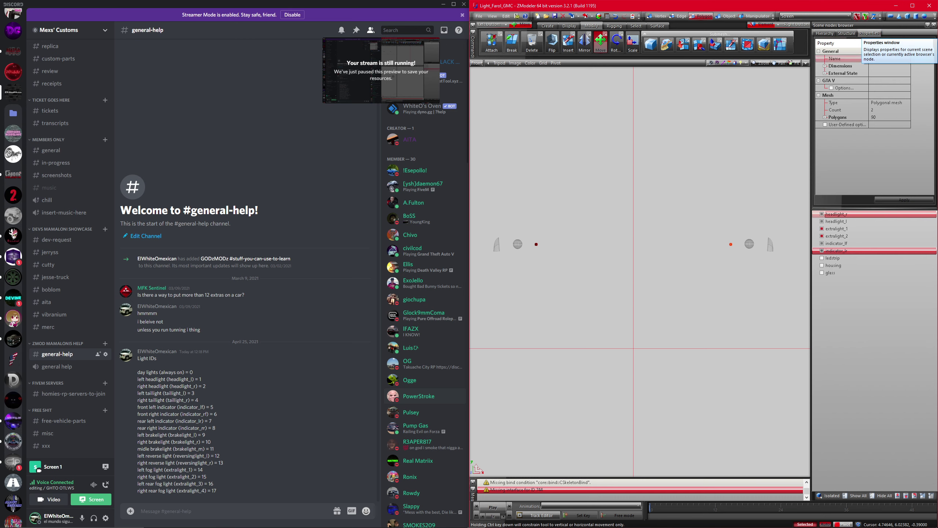
left_click(826, 73)
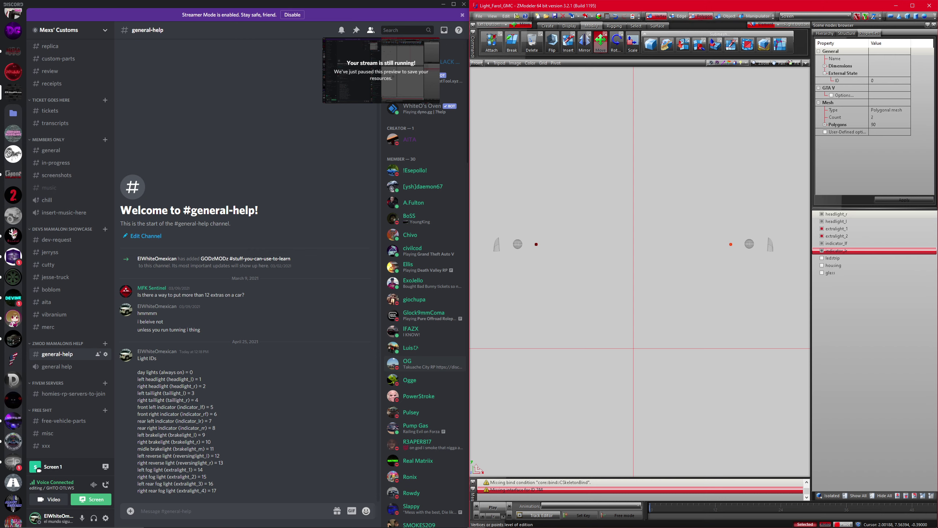
left_click(831, 51)
left_click(843, 81)
left_click(887, 81)
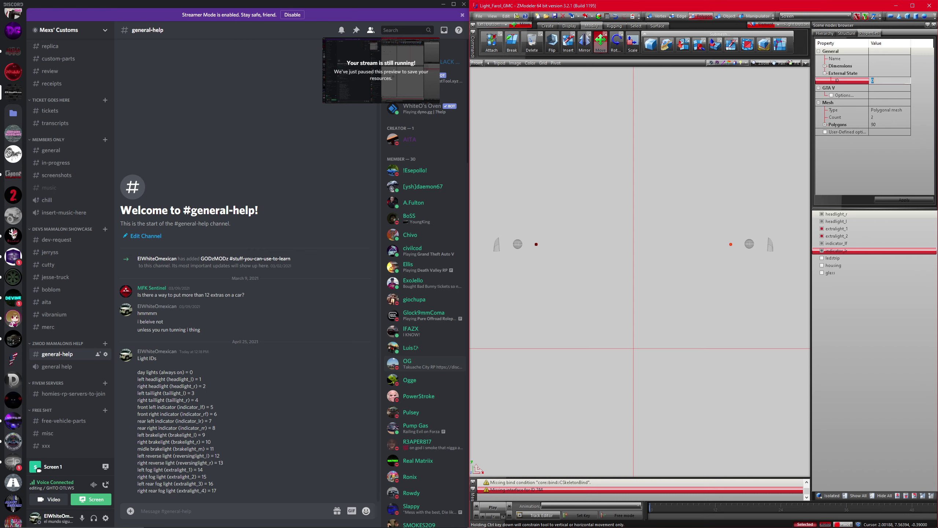
type("14")
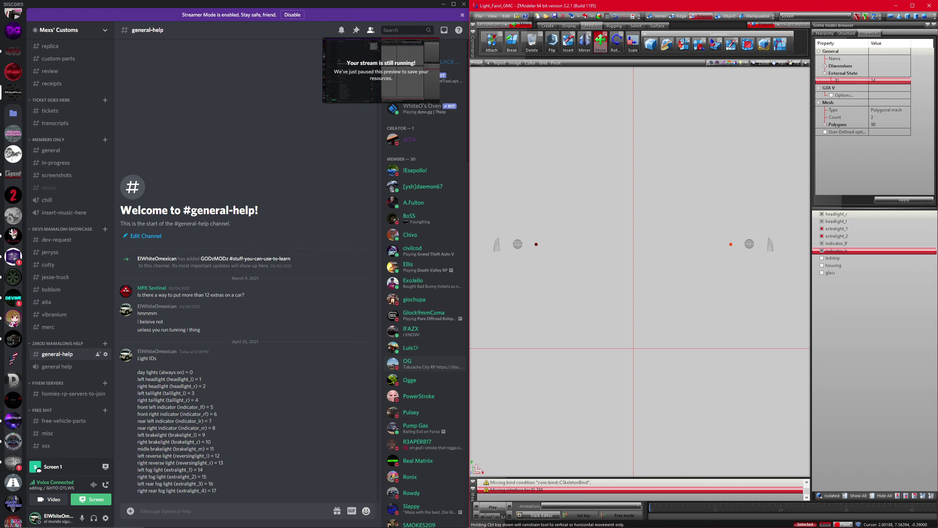
key("Return")
right_click_drag(485, 205, 564, 278)
right_click_drag(692, 205, 753, 272)
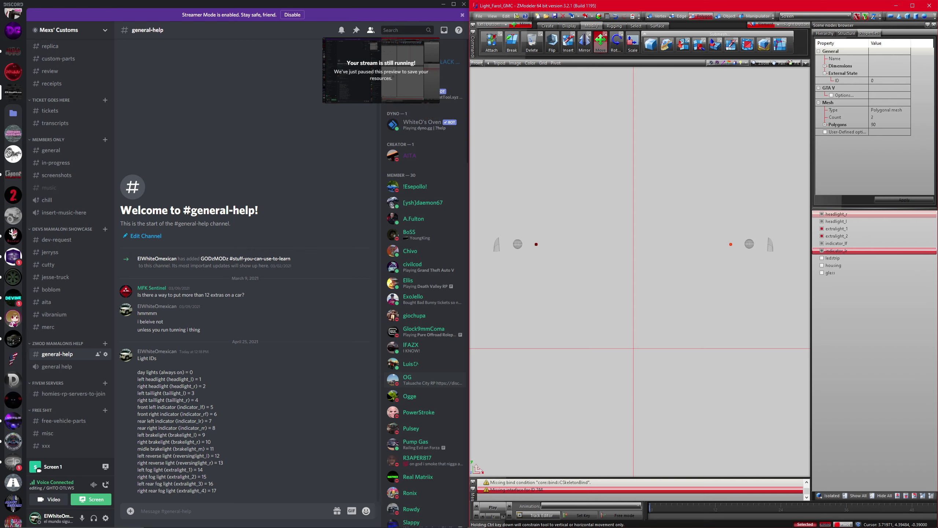
left_click(879, 88)
left_click(879, 81)
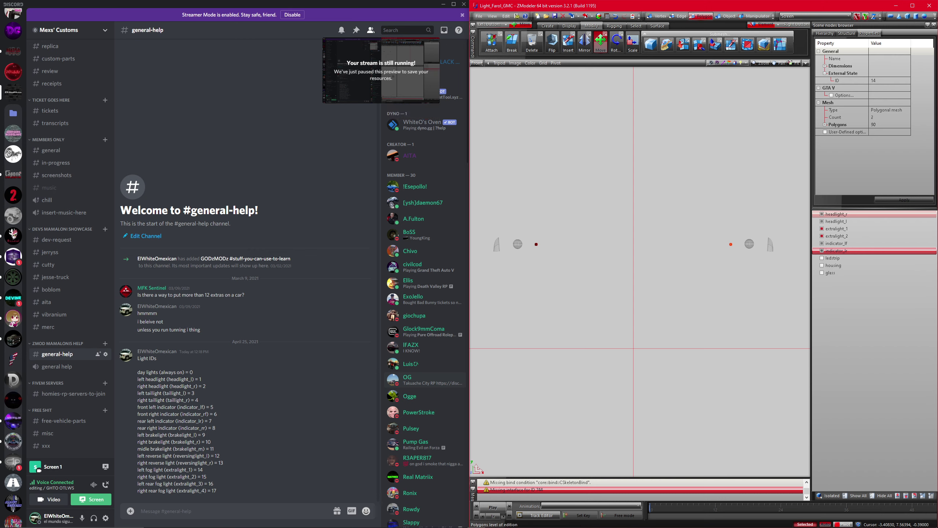
Set the External State ID of the left fog light's vertices to 14 as well.
left_click(657, 16)
left_click(881, 81)
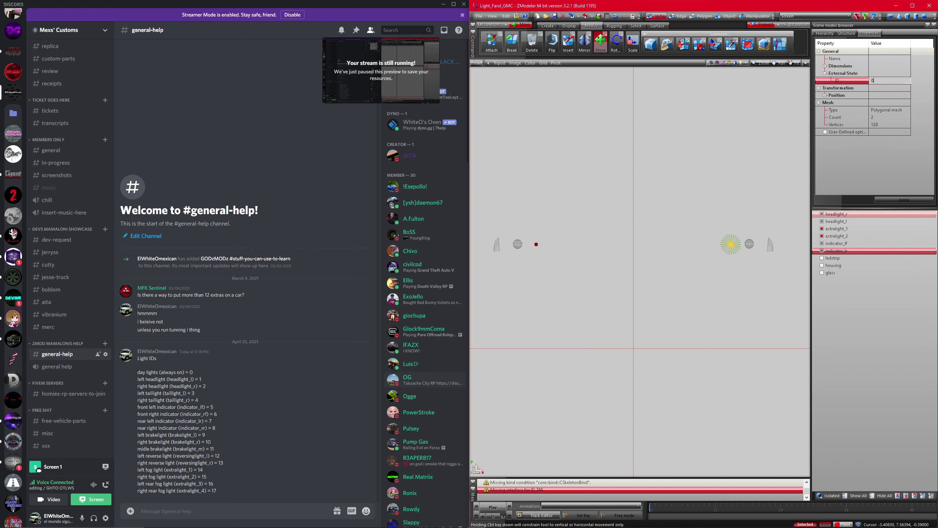
type("14")
key("Return")
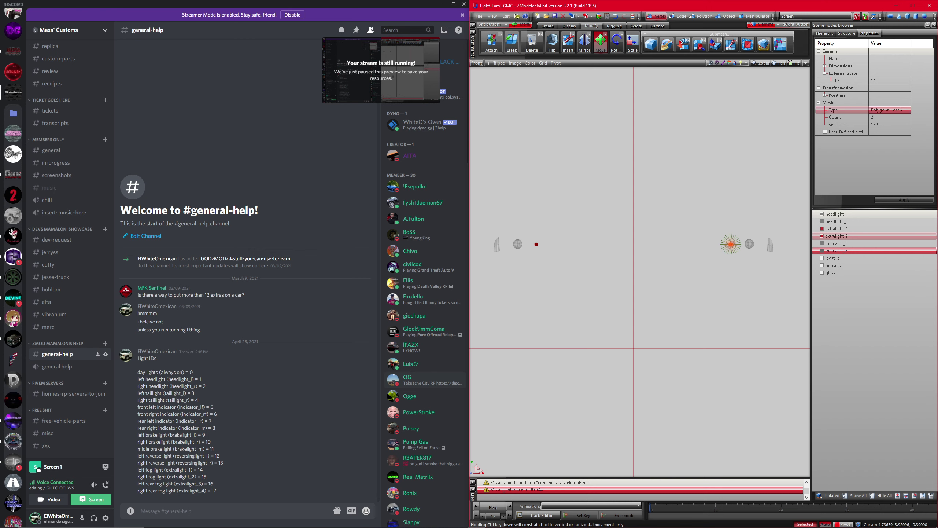
Select the right fog light's vertices instead and set their External State ID to 15.
left_click(847, 125)
right_click(536, 245)
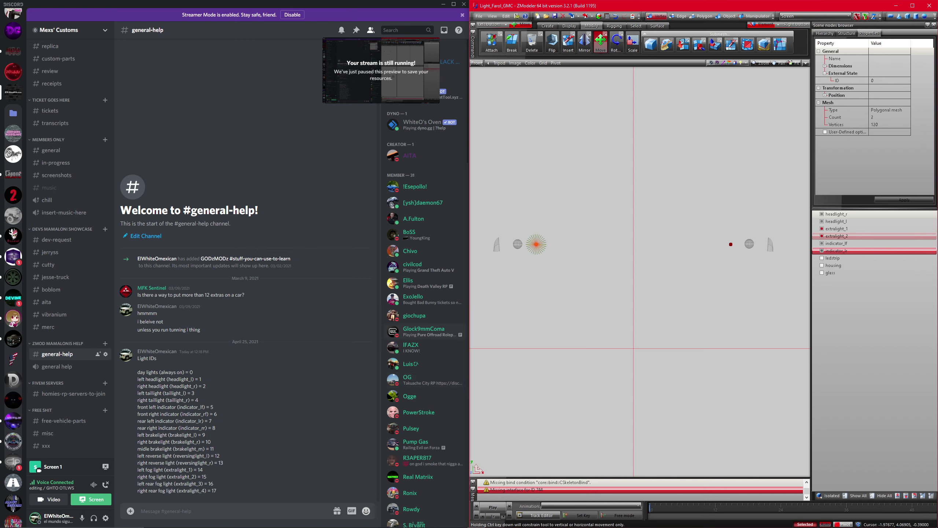
left_click(886, 81)
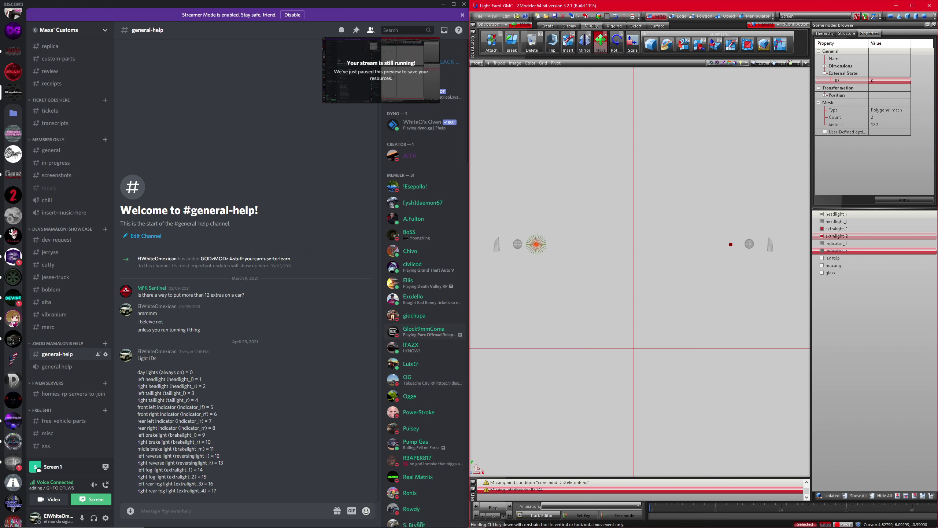
left_click(890, 81)
type("1")
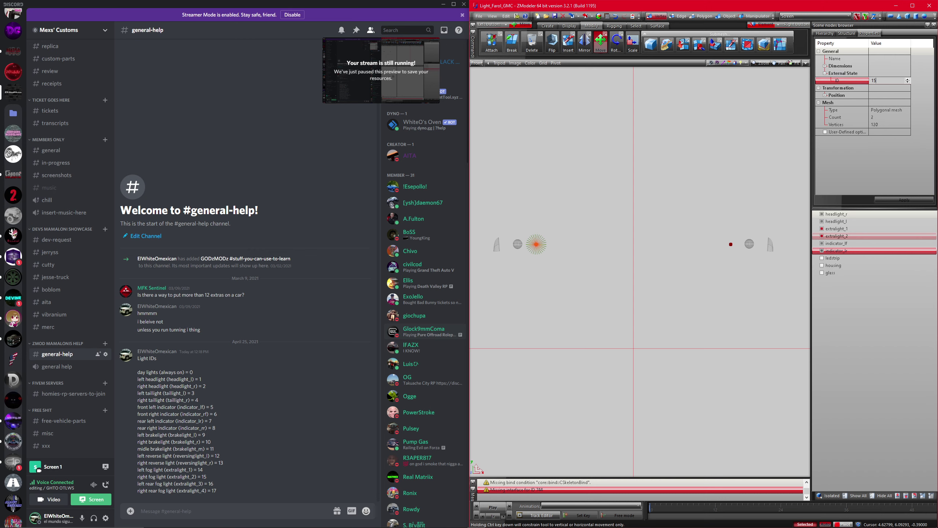
type("5")
key("Return")
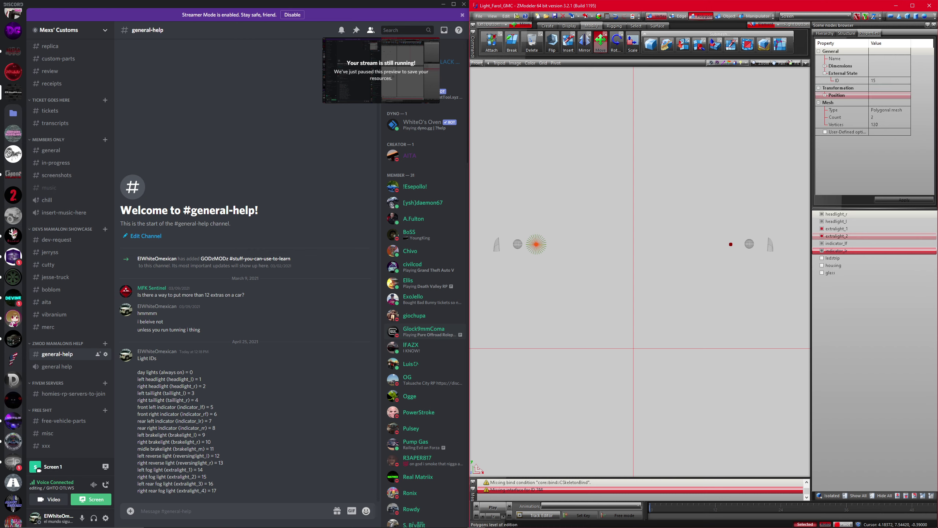
At polygon level, set the External State ID of the right fog light's polygons to 15.
left_click(701, 16)
left_click(889, 81)
type("15")
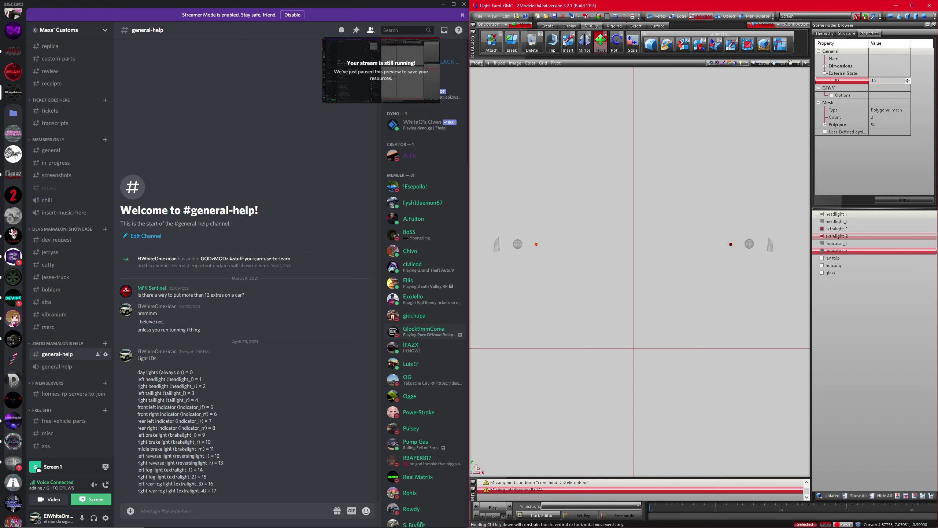
key("Return")
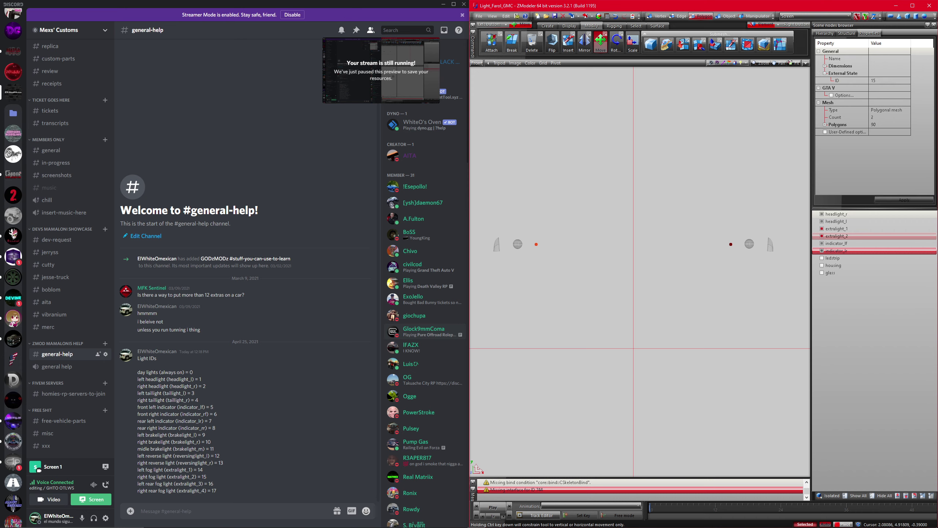
Select both headlight meshes and set the External State ID of the left headlight's polygons to 1.
key("space")
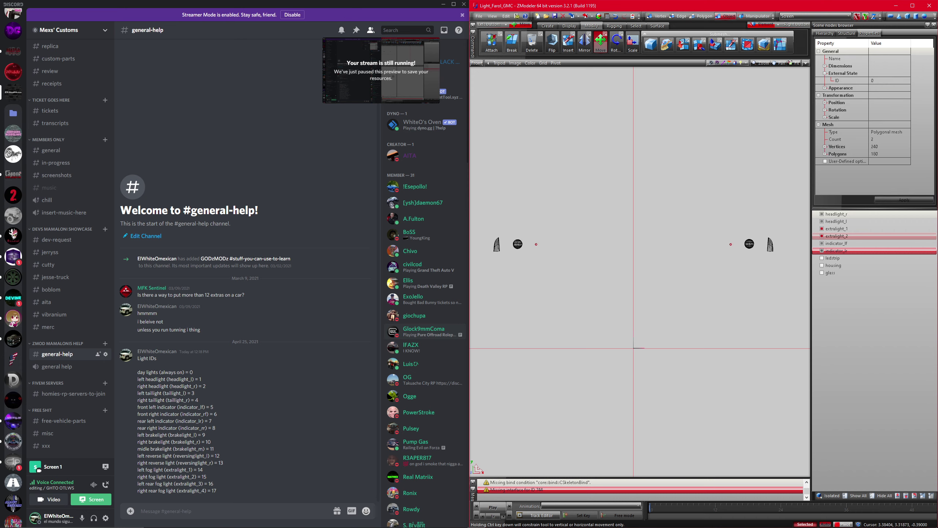
left_click(750, 244)
right_click(518, 244)
left_click(701, 17)
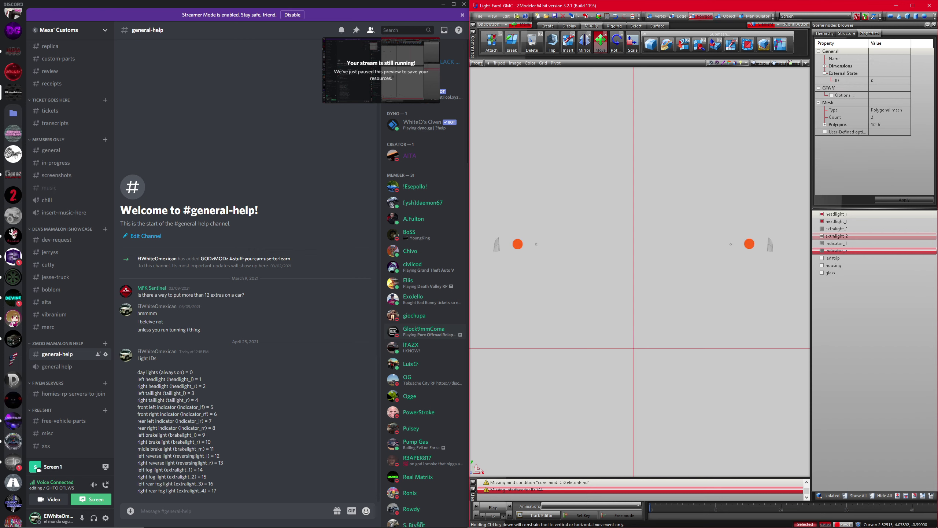
key("shift+d")
right_click(749, 243)
left_click(888, 81)
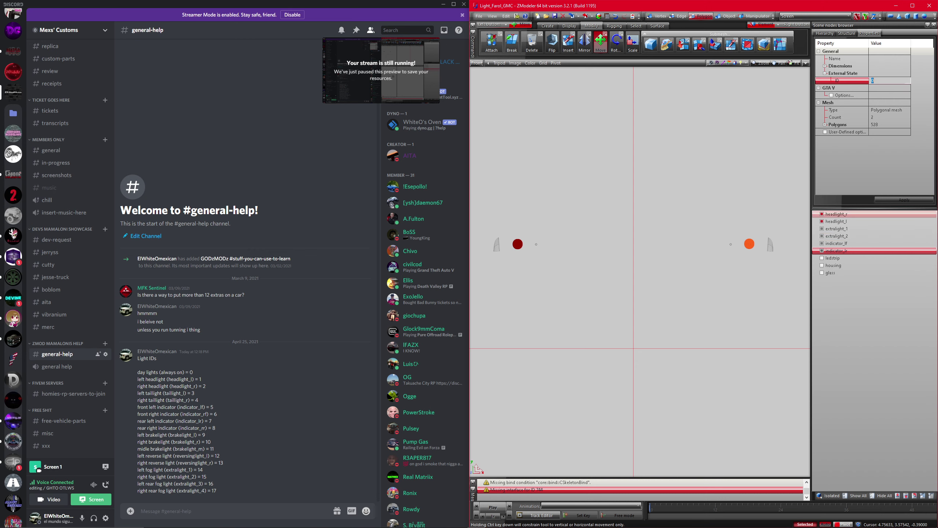
type("1")
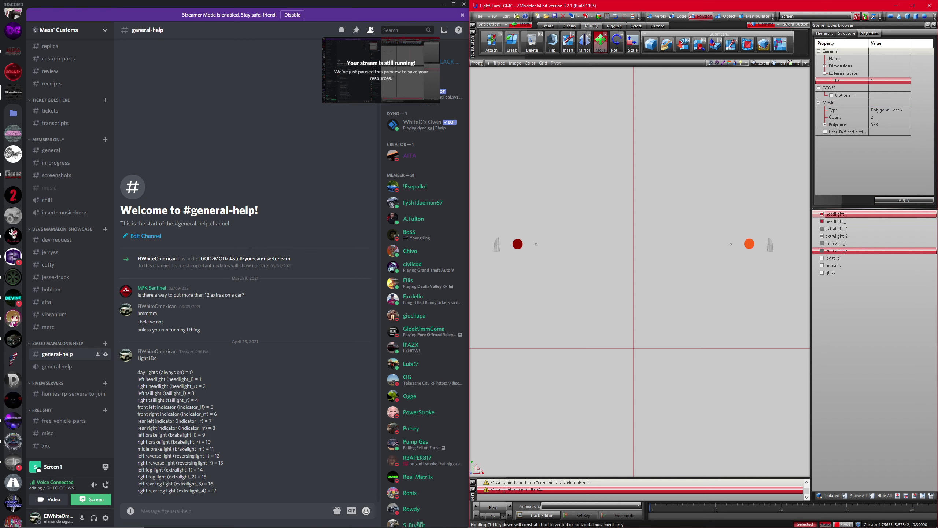
key("Return")
Set the External State ID of the left headlight's vertices to 1.
left_click(659, 16)
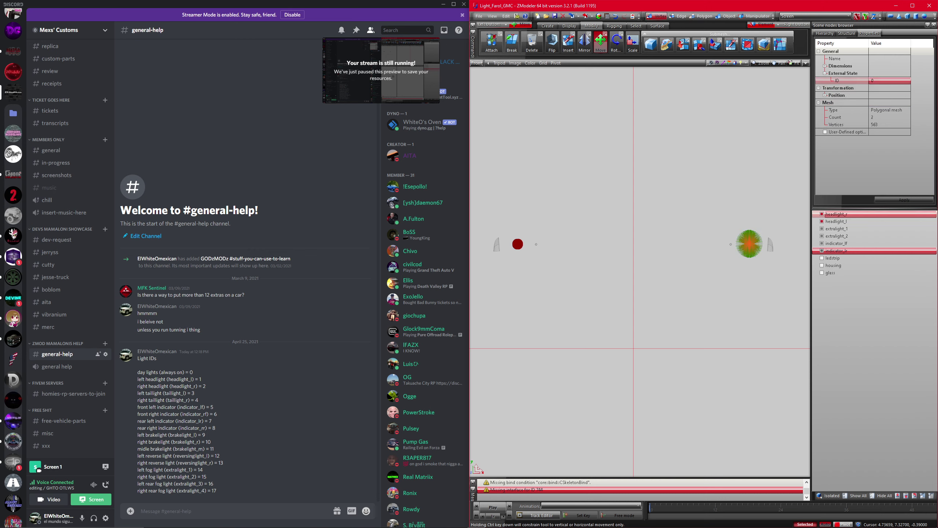
left_click(888, 81)
type("1")
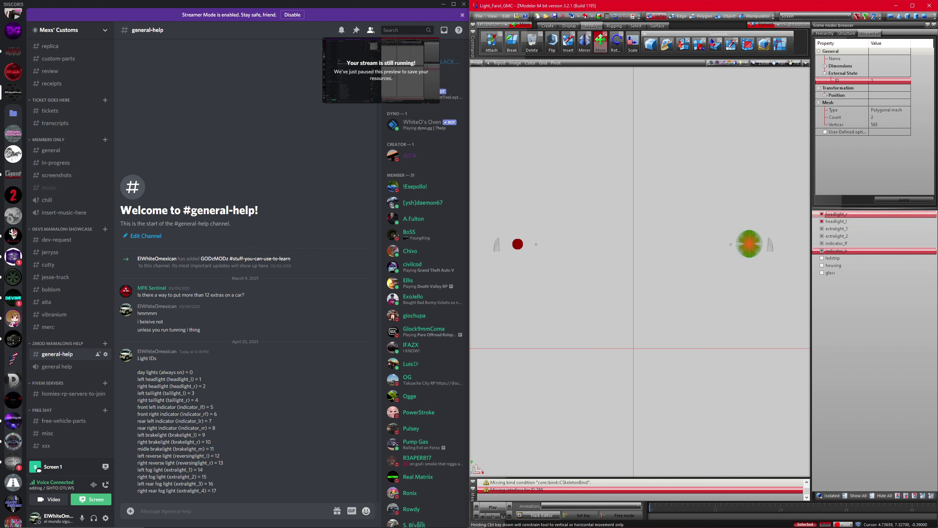
key("Return")
Select the right headlight's vertices instead and set their External State ID to 2.
right_click_drag(608, 172, 471, 263)
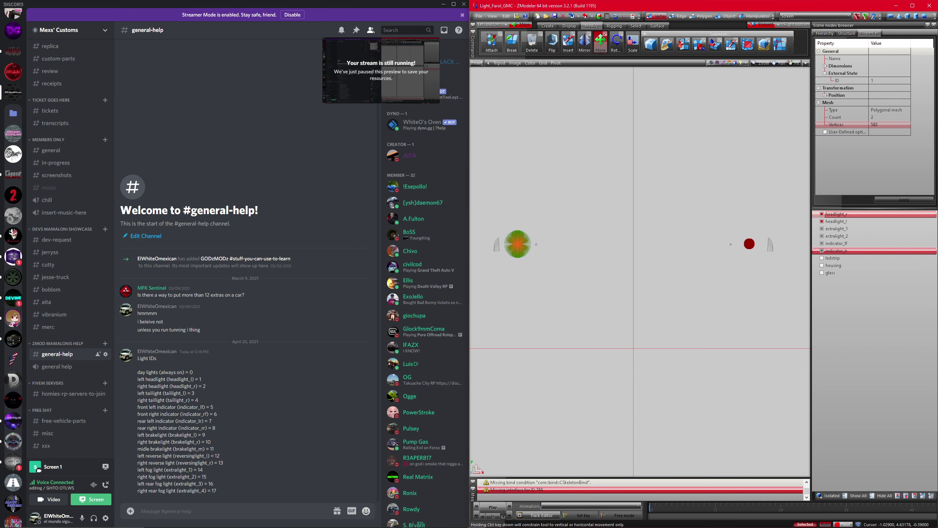
left_click(888, 81)
type("2")
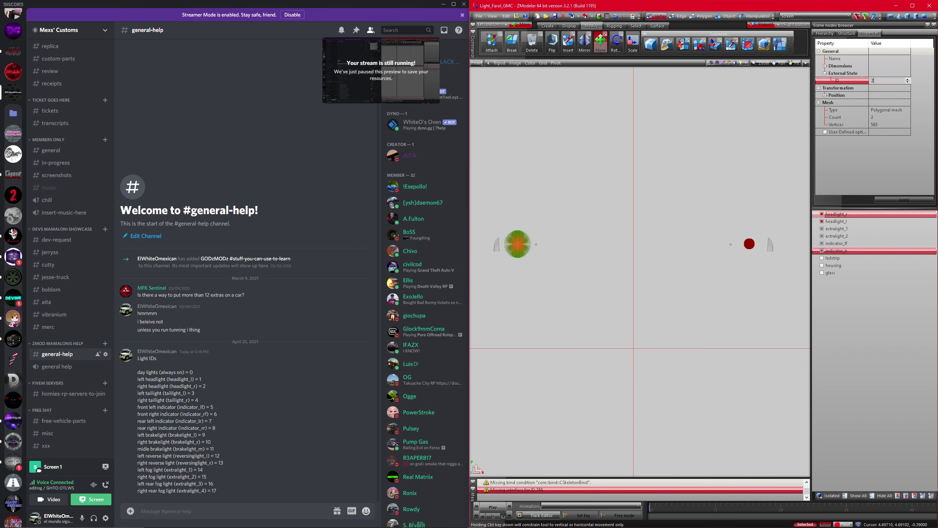
key("Return")
left_click(904, 200)
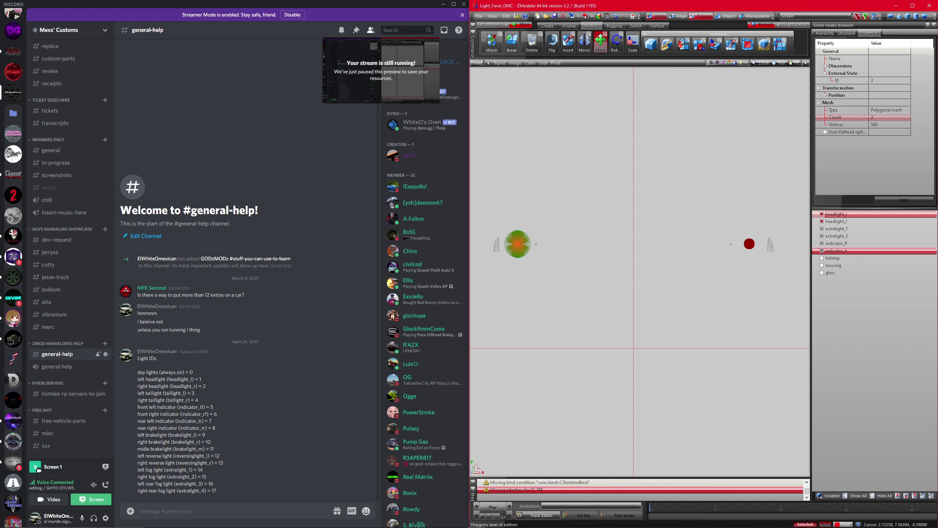
At polygon level, set the External State ID of the right headlight's polygons to 2.
left_click(702, 16)
left_click(887, 80)
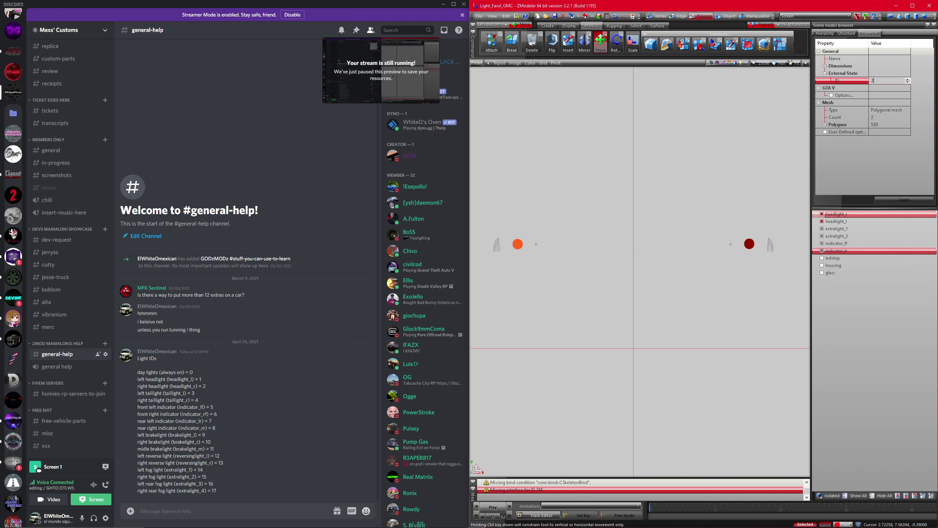
type("2")
key("Return")
left_click(904, 200)
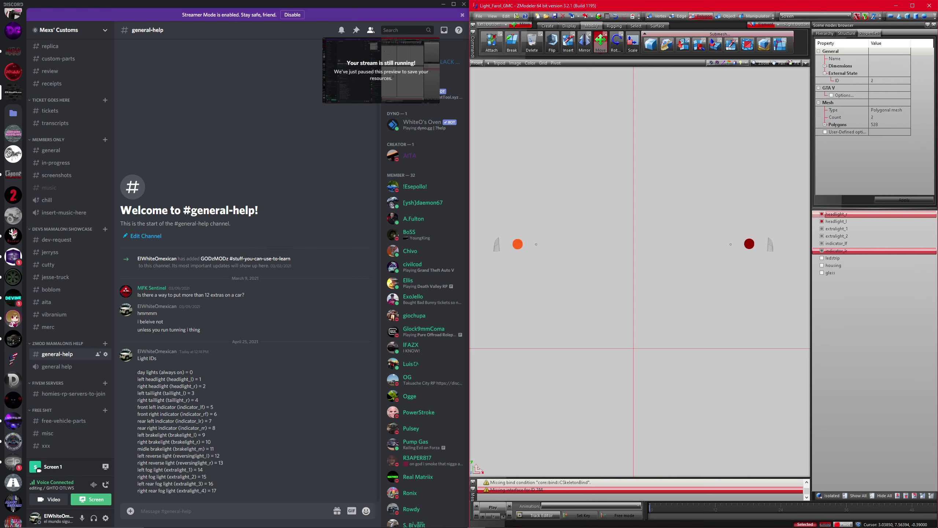
Select both front indicator meshes instead of the headlights and set the External State ID of the left front indicator's polygons to 5.
left_click(726, 16)
key("Escape")
right_click_drag(782, 260, 766, 221)
right_click_drag(499, 269, 494, 235)
left_click(702, 16)
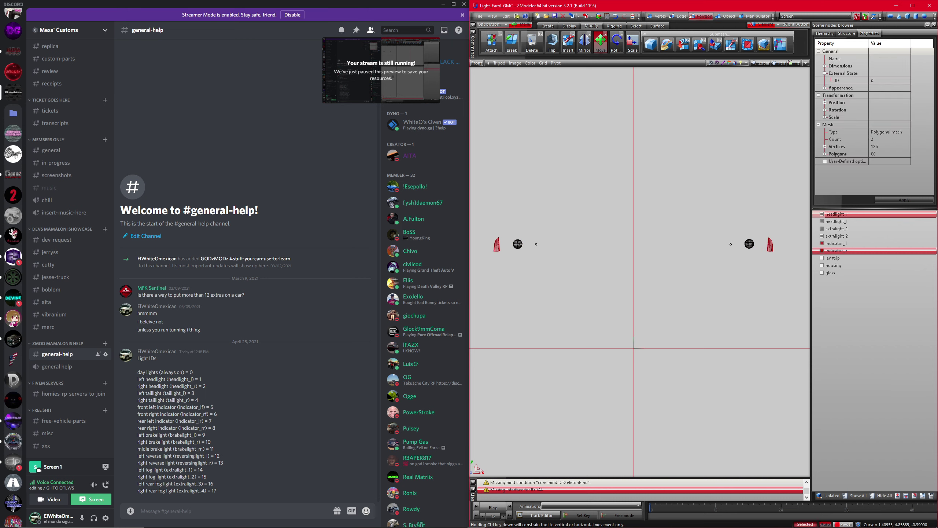
right_click(770, 245)
key("Escape")
right_click(770, 245)
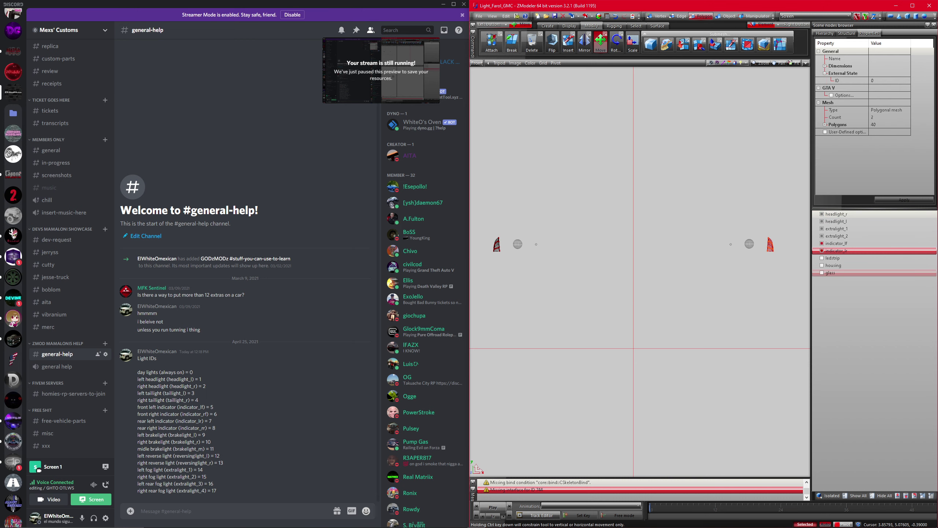
left_click(823, 244)
left_click(822, 244)
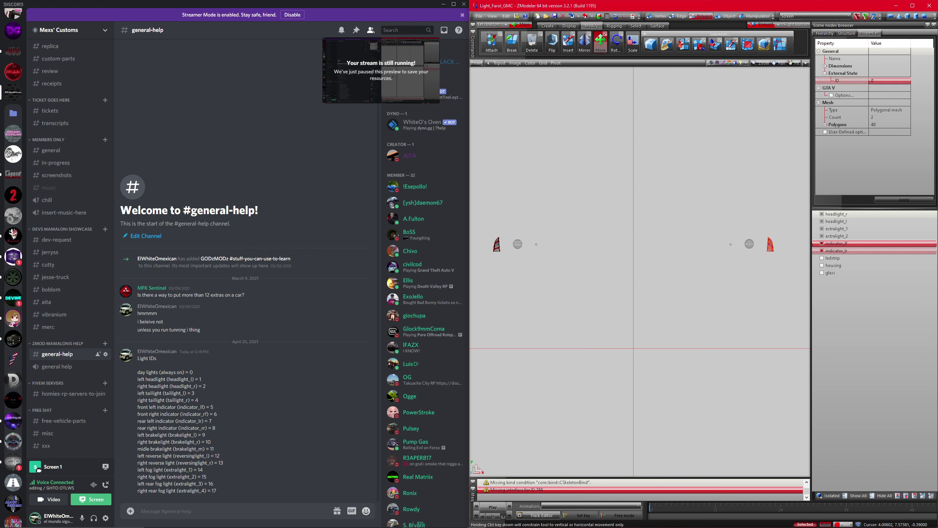
left_click(887, 81)
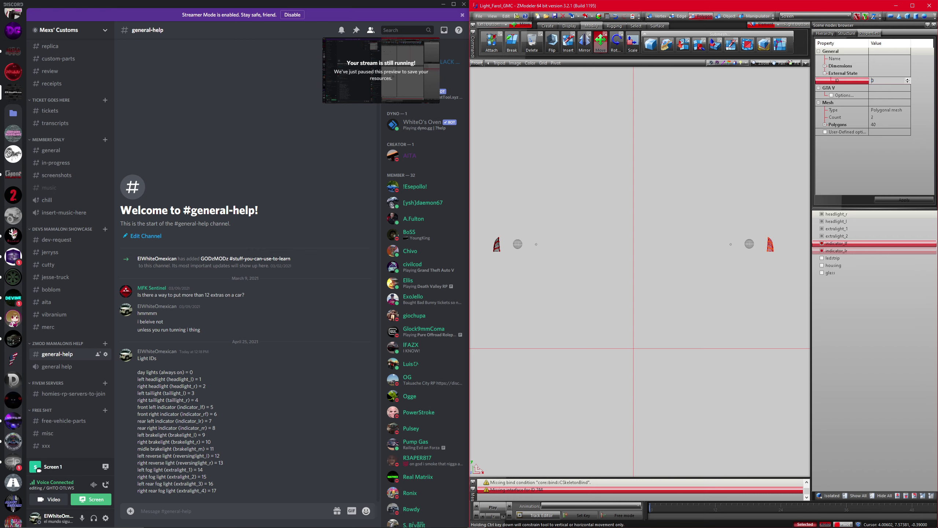
type("5")
key("Return")
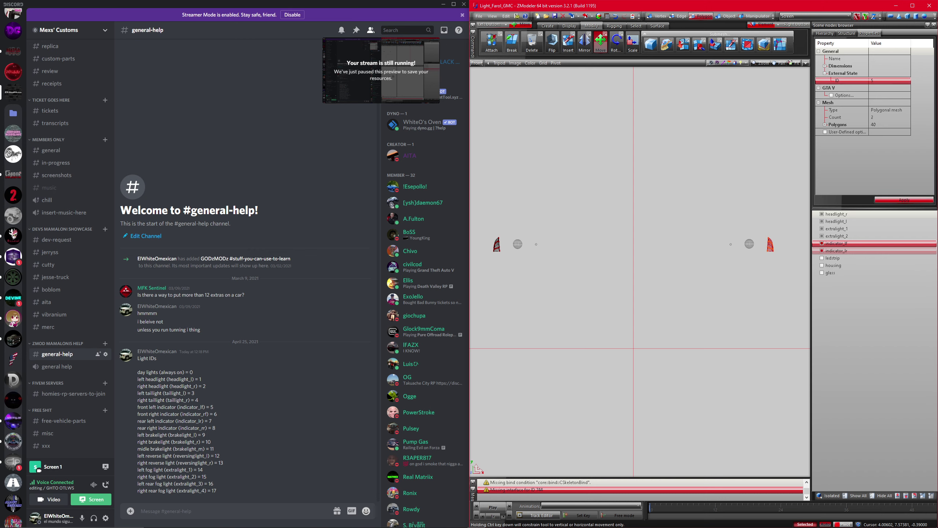
At vertex level, set the External State ID to 5 for the left front indicator's vertices and 6 for the right front indicator's vertices.
left_click(658, 16)
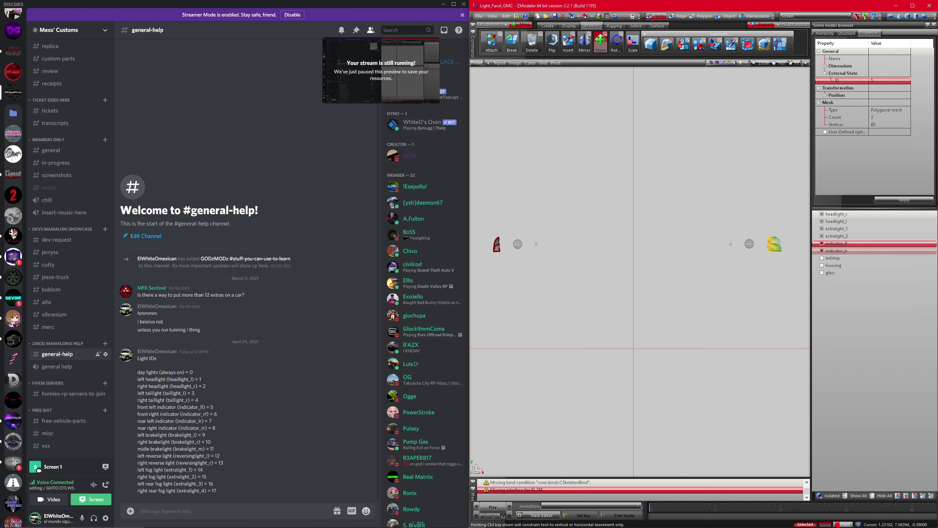
left_click(904, 200)
right_click_drag(526, 284, 464, 203)
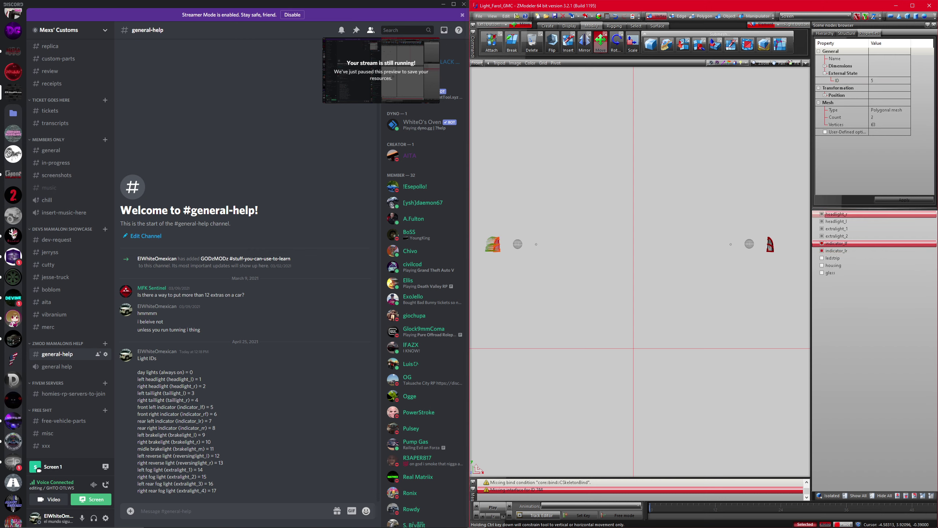
left_click(886, 80)
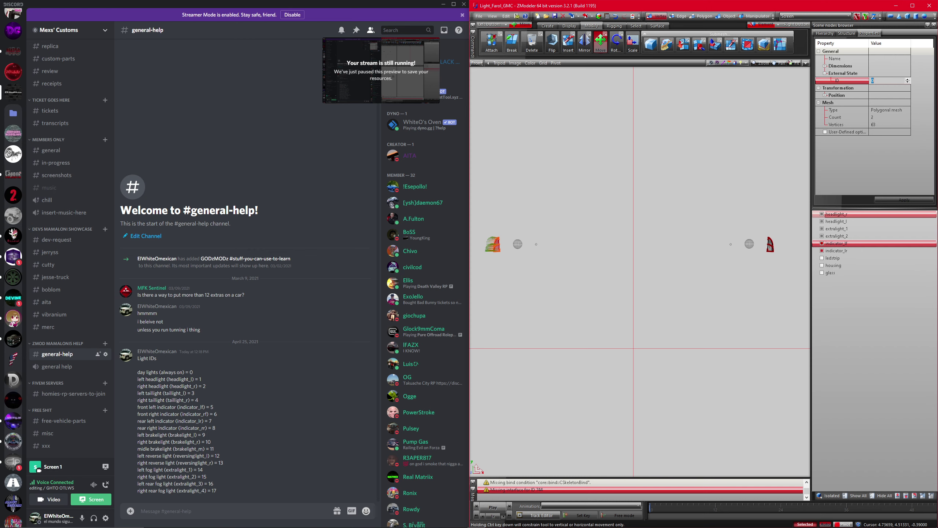
left_click(904, 200)
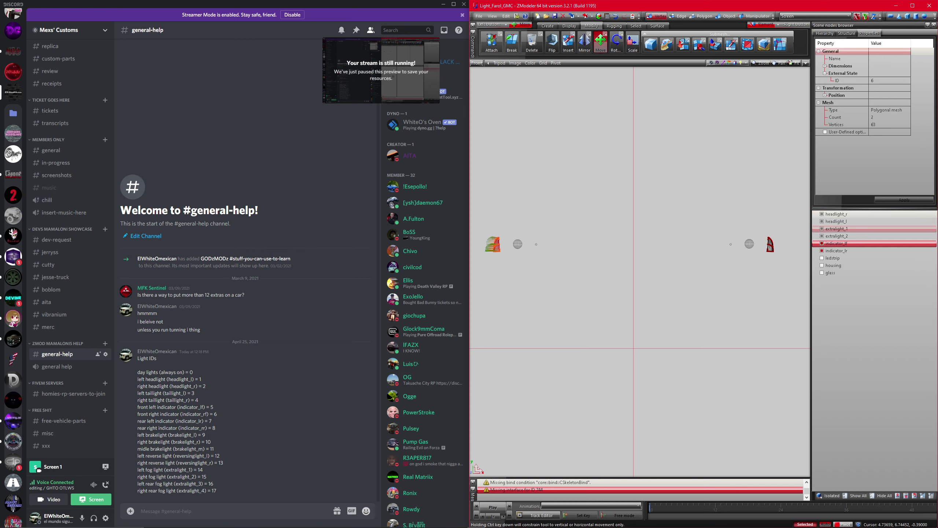
At polygon level, set the External State ID of the right front indicator's polygons to 6.
left_click(701, 16)
left_click(886, 80)
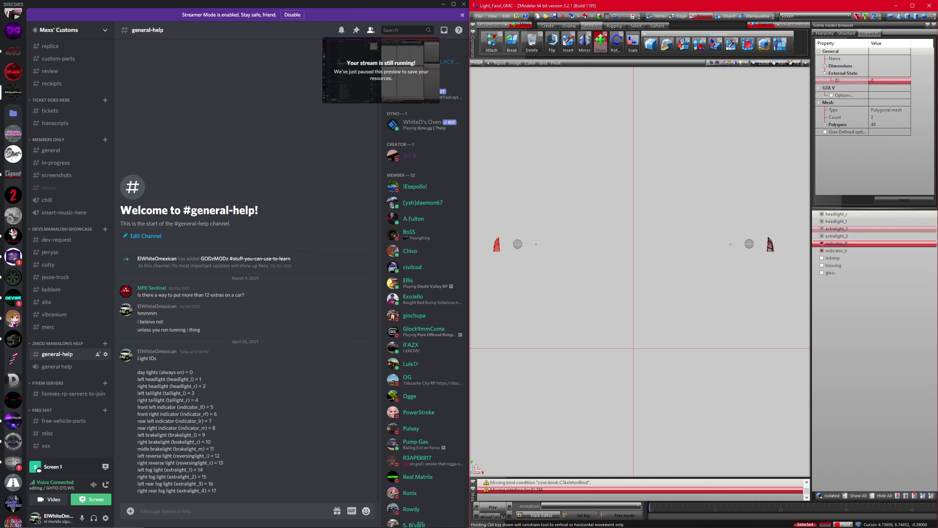
type("6")
left_click(904, 200)
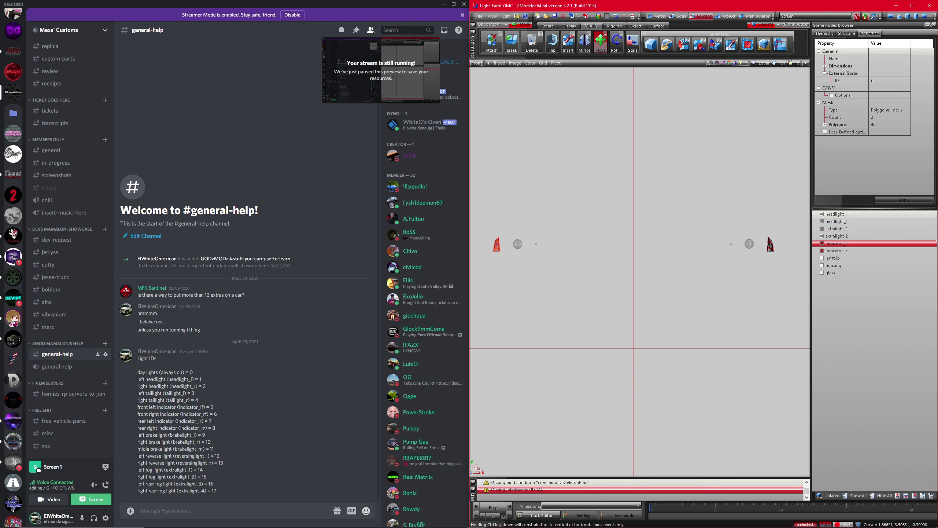
Return to object level with all hidden headlight parts shown, and maximize the ZModeler window after minimizing Discord.
left_click(725, 16)
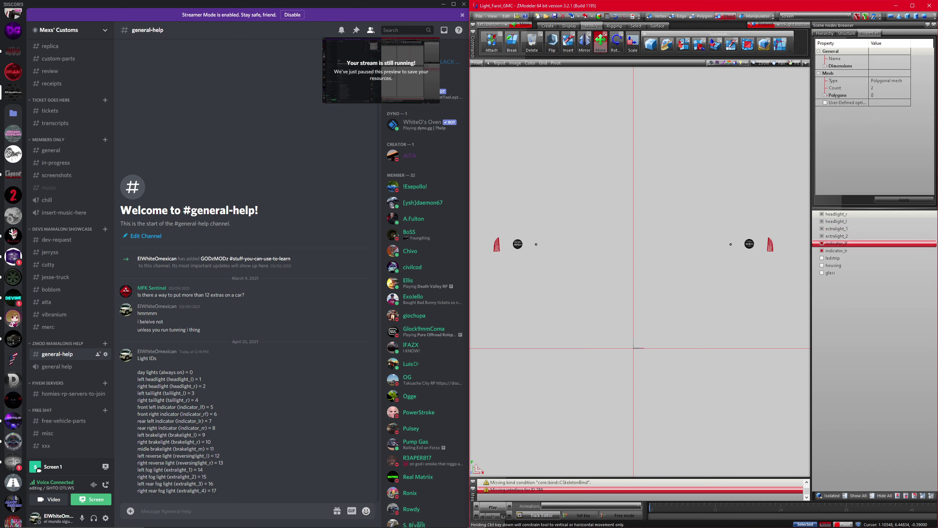
left_click(857, 496)
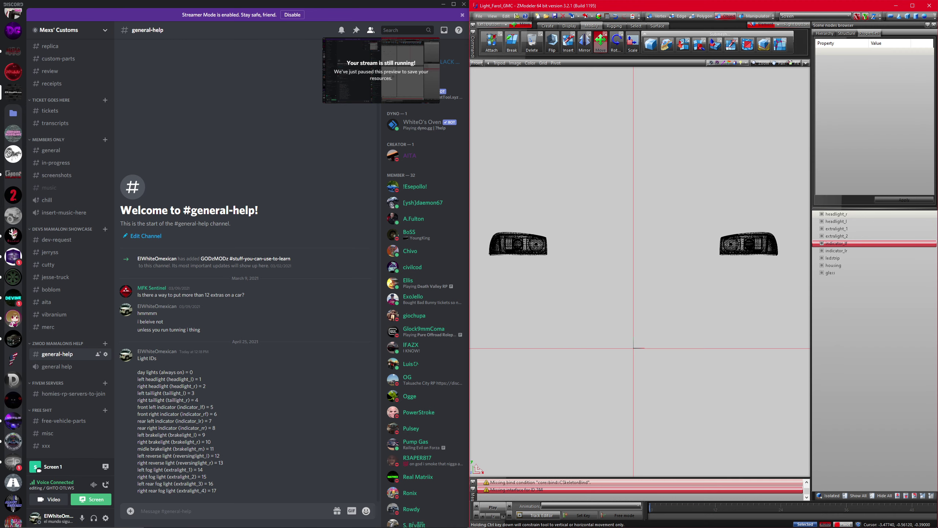
left_click(443, 4)
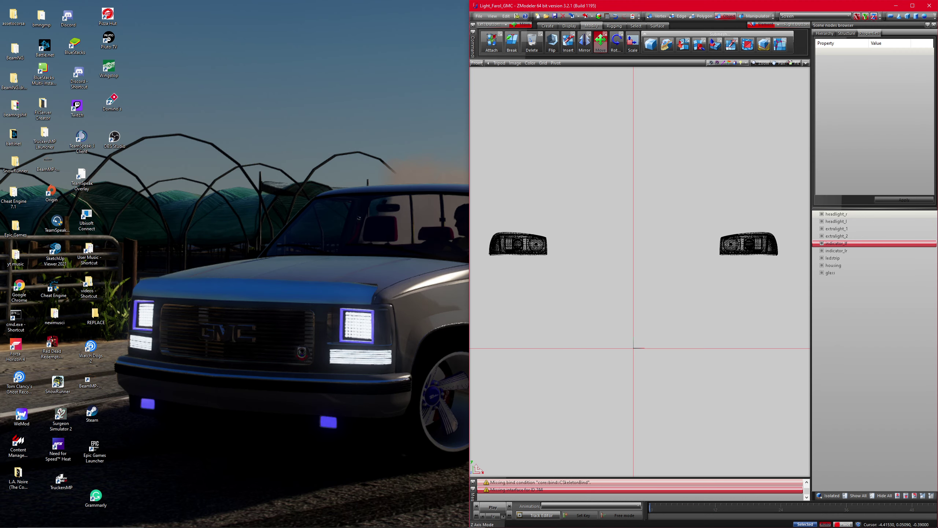
left_click(896, 6)
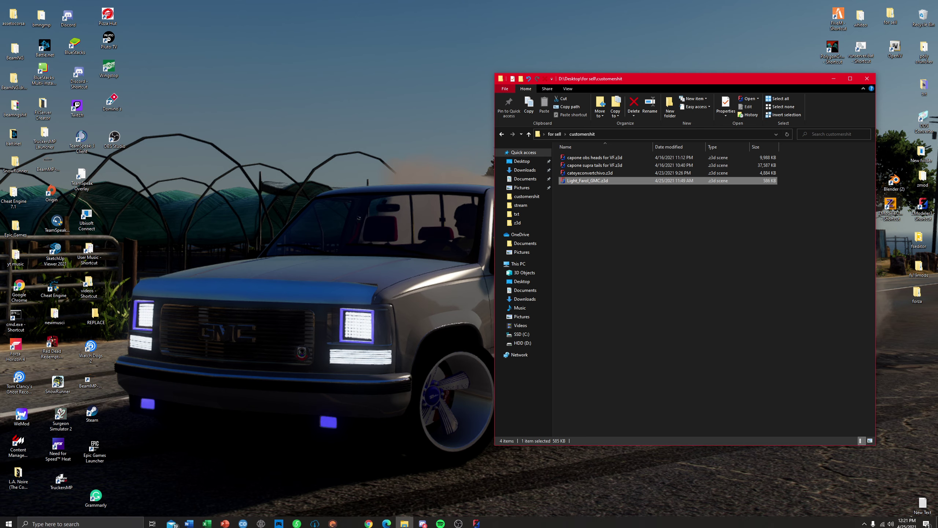
left_click(477, 521)
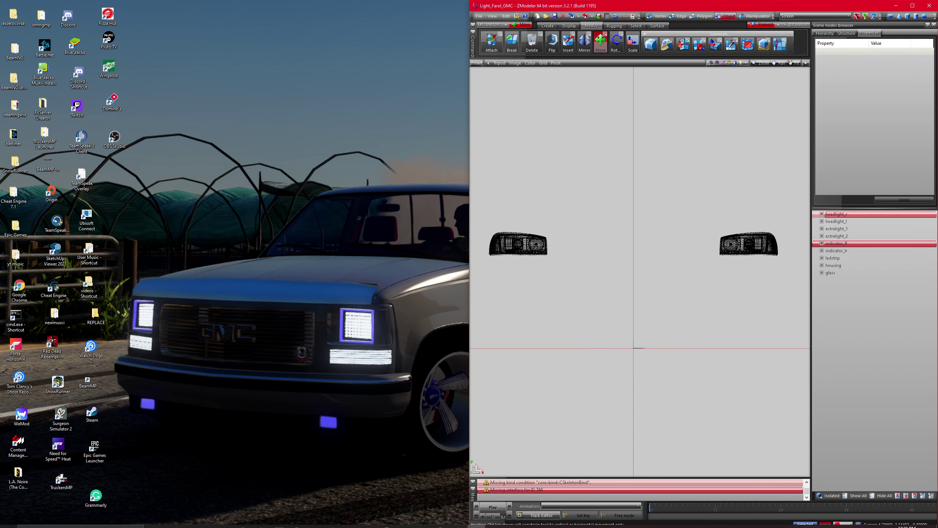
left_click_drag(676, 6, 522, 6)
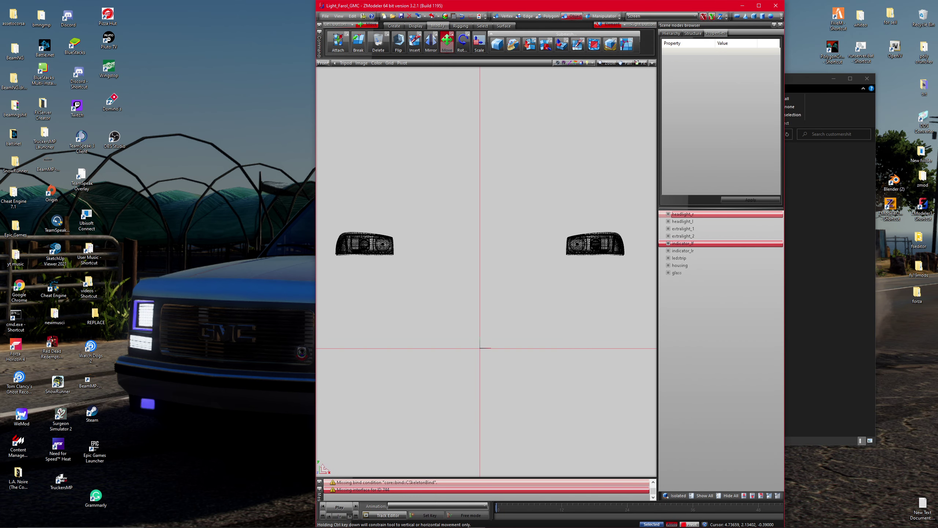
mouse_move(649, 3)
left_mouse_down()
mouse_move(645, 34)
mouse_move(664, 3)
left_mouse_up()
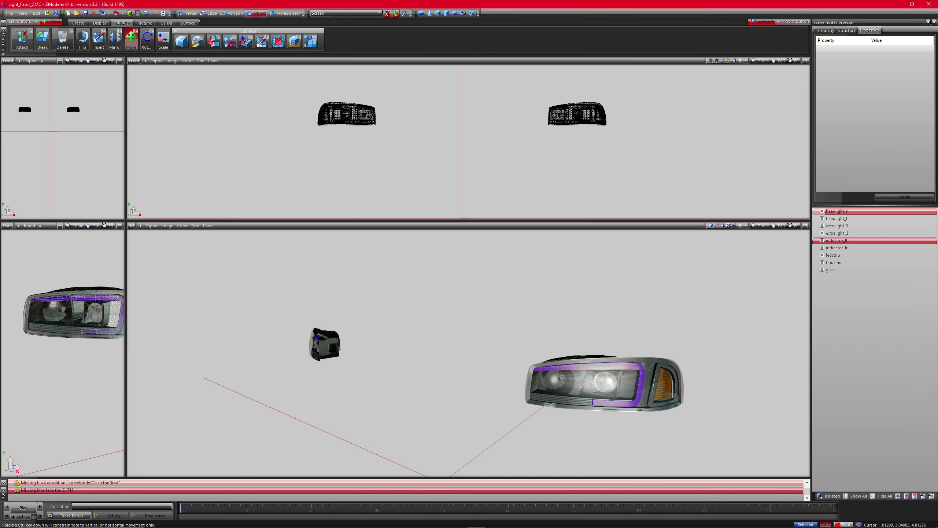
Inspect both headlight assemblies in the 3D view and review the structure states of the scene nodes from glass up to headlight_r.
middle_click_drag(469, 351, 477, 324)
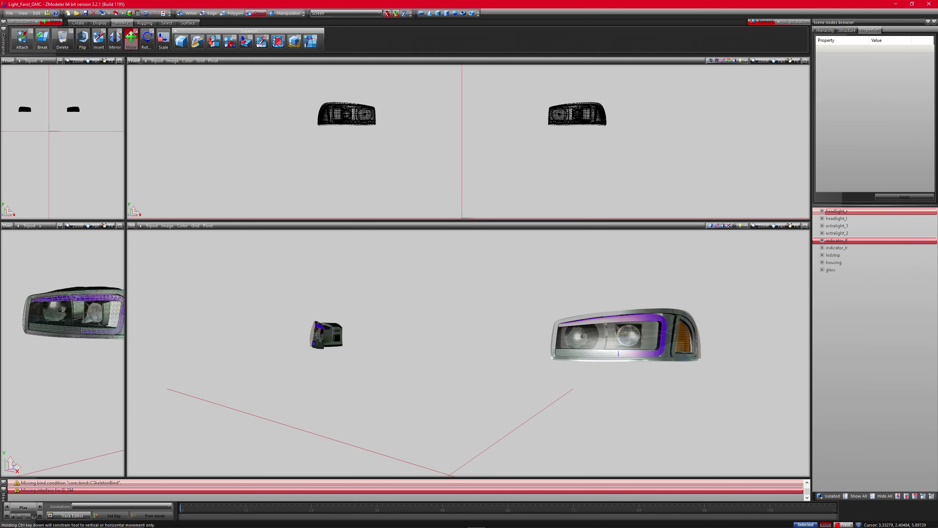
scroll(618, 353, "up", 4)
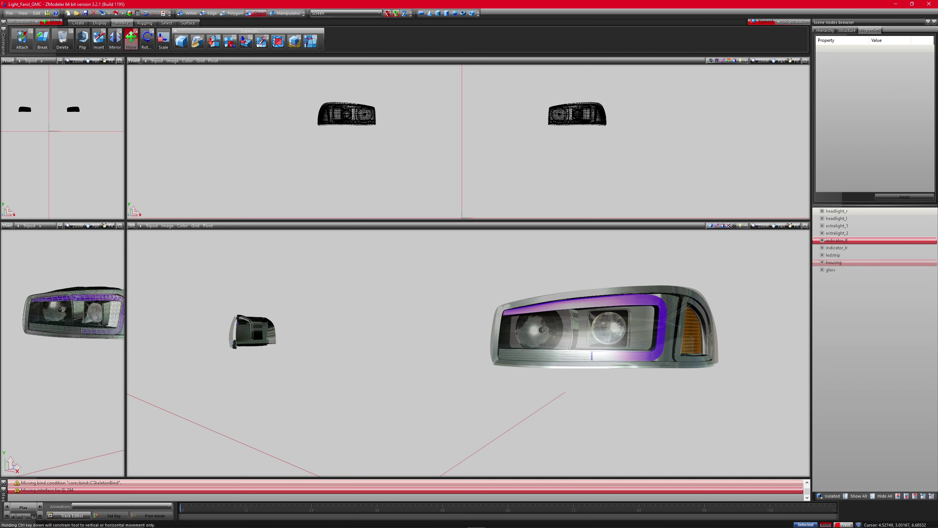
middle_click_drag(554, 340, 528, 350)
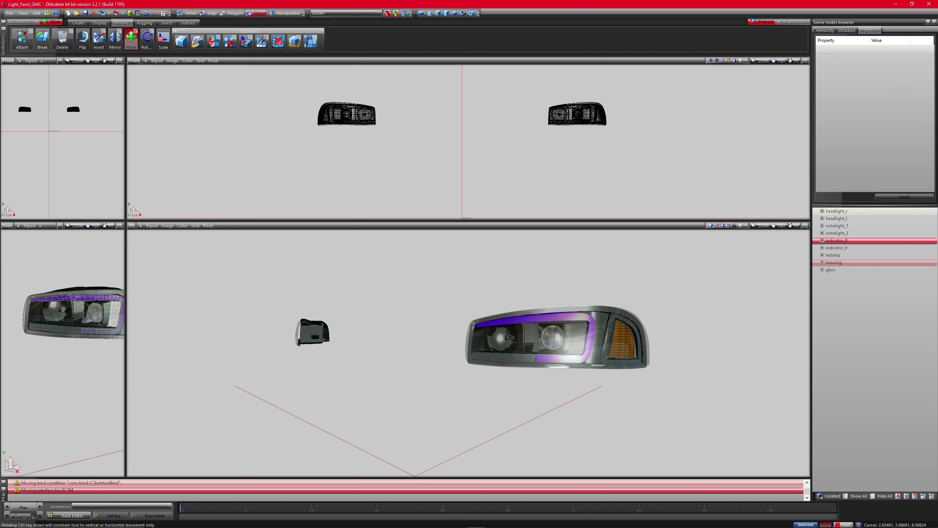
middle_click_drag(517, 340, 620, 347)
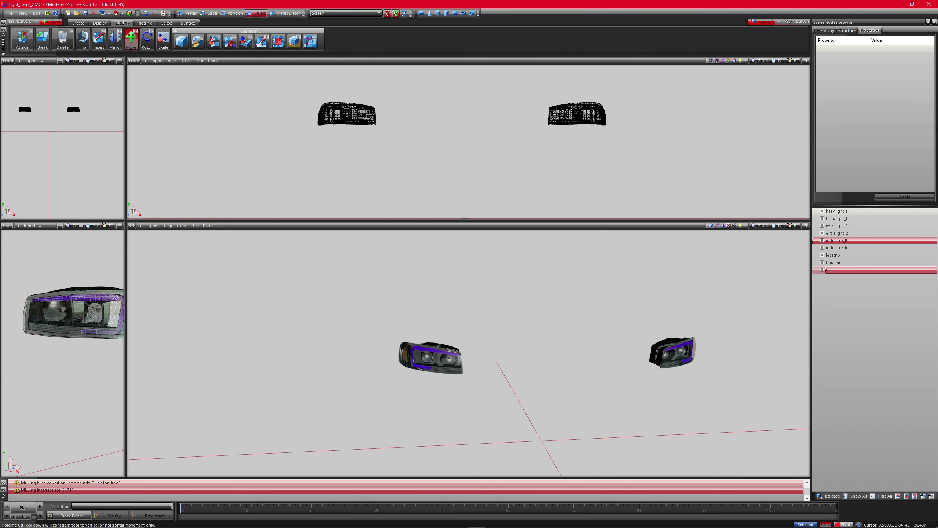
left_click(836, 270)
left_click(837, 212, "shift")
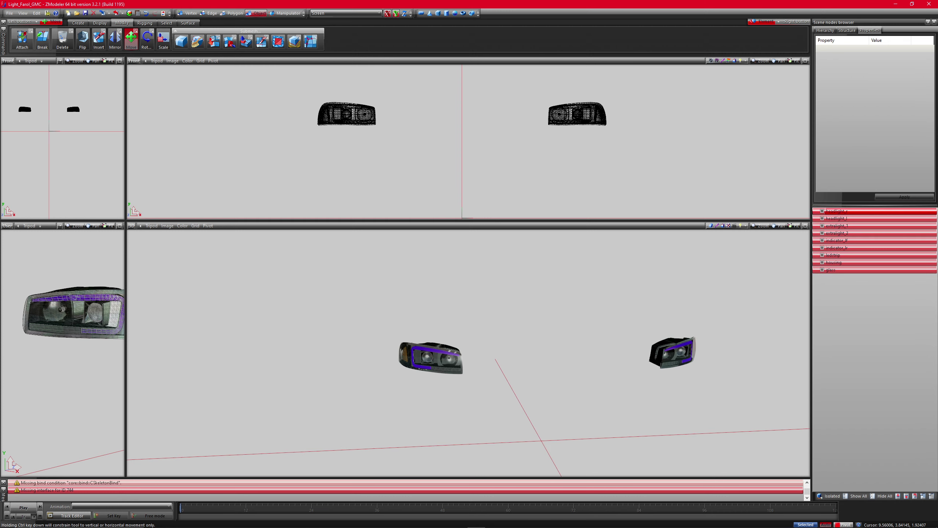
left_click(847, 30)
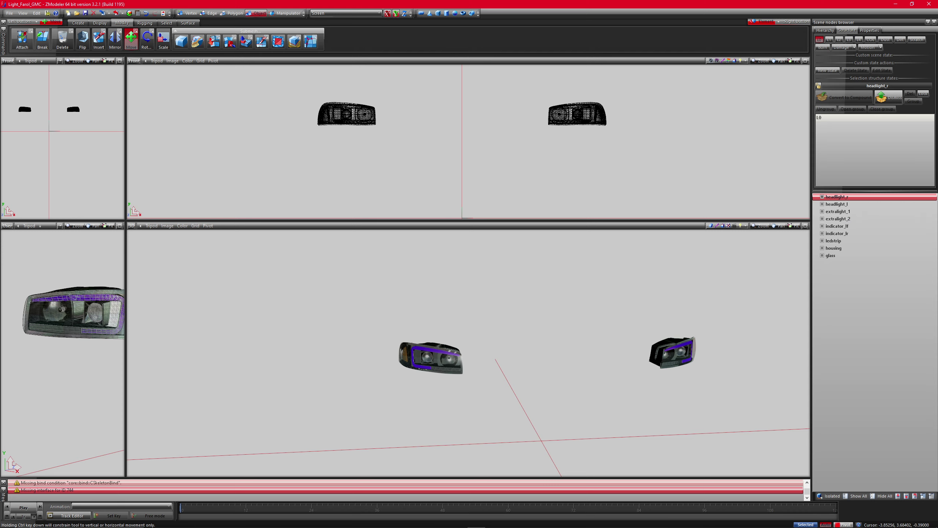
left_click(9, 13)
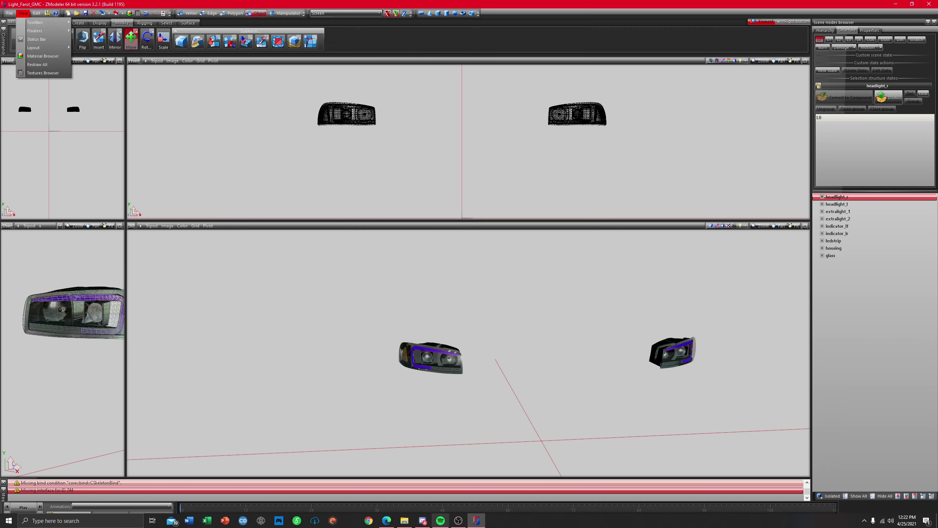
left_click(458, 520)
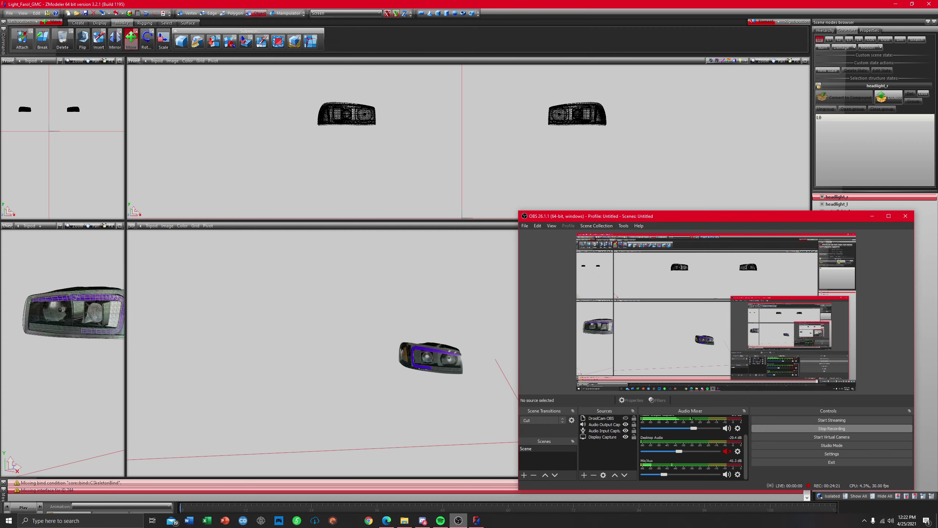